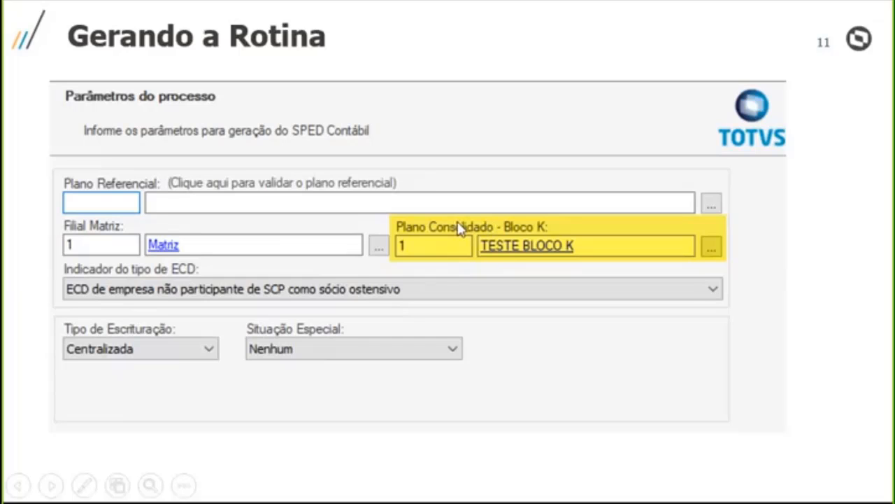
pyautogui.press('Left')
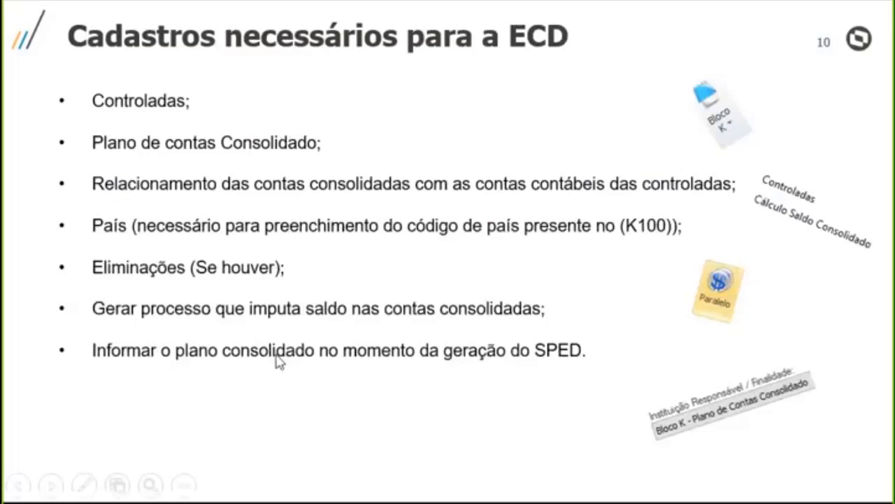
pyautogui.click(302, 362)
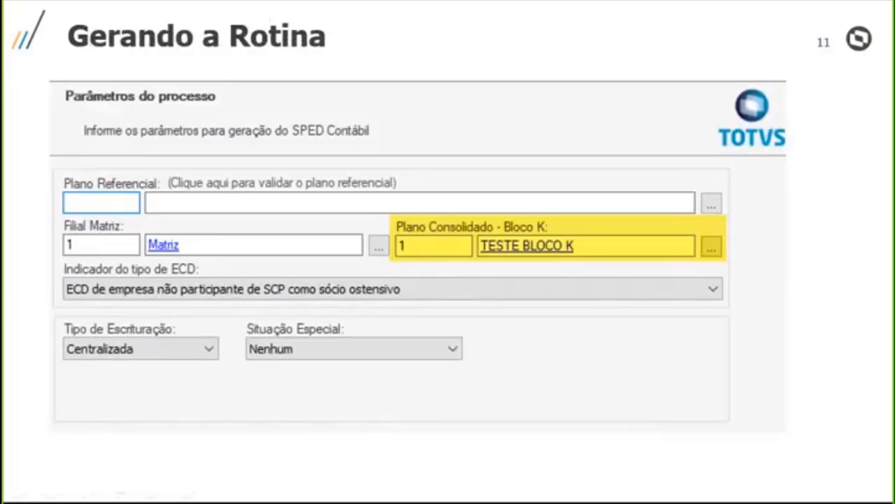
pyautogui.click(662, 334)
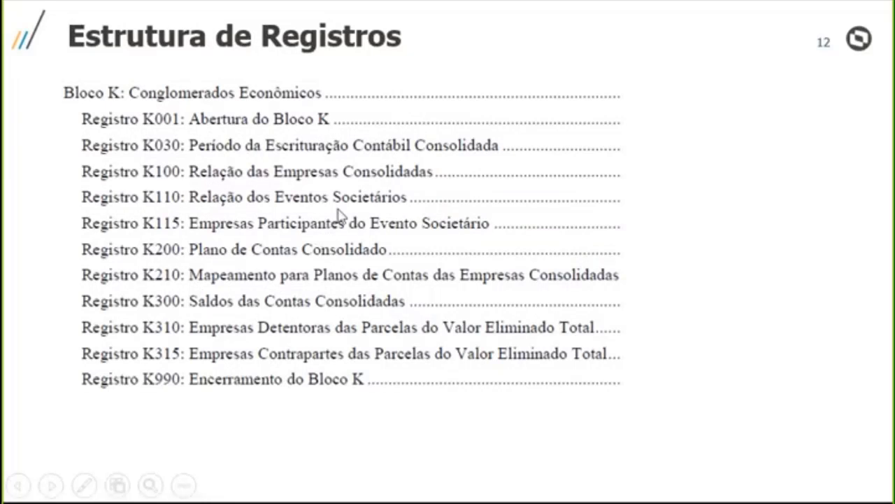
pyautogui.press('Left')
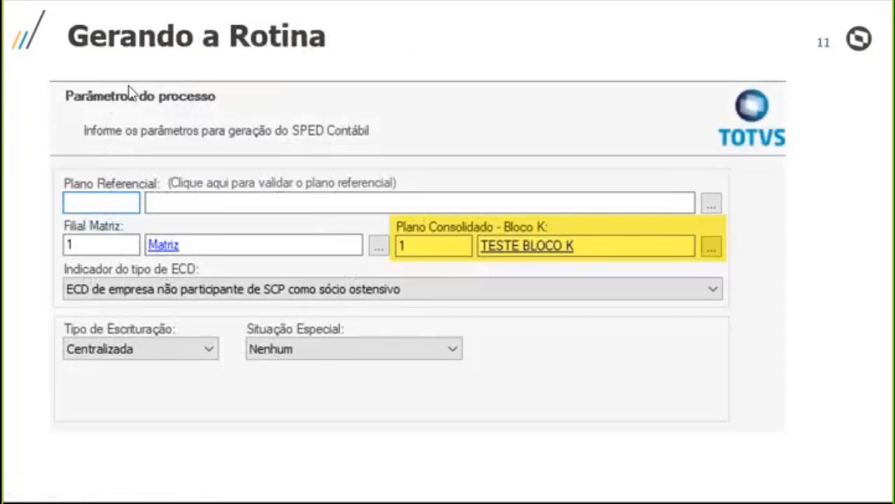
pyautogui.press('Left')
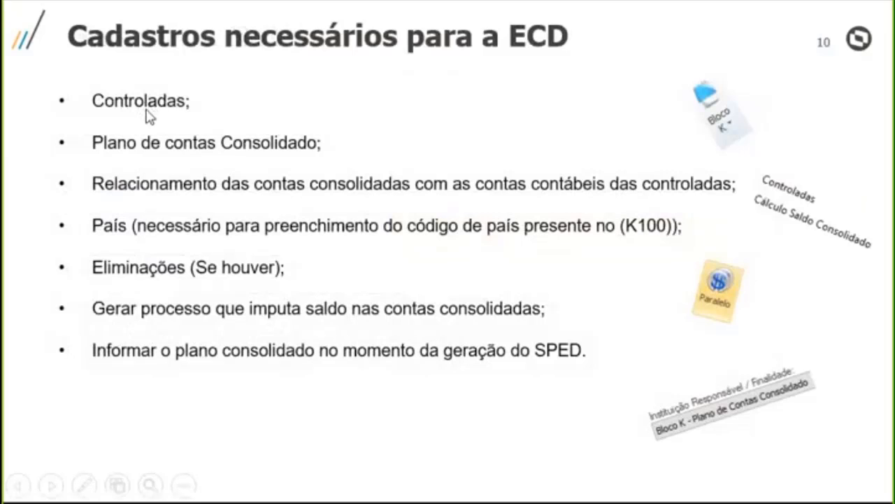
pyautogui.press('Right')
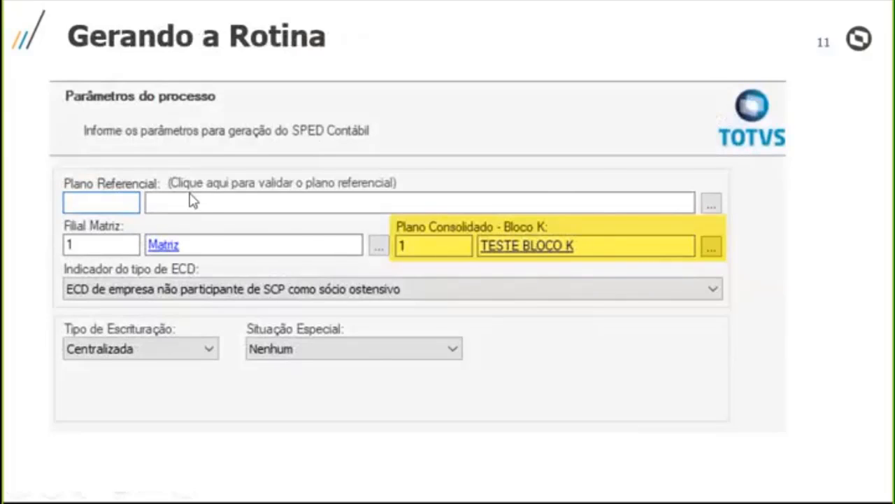
pyautogui.press('Right')
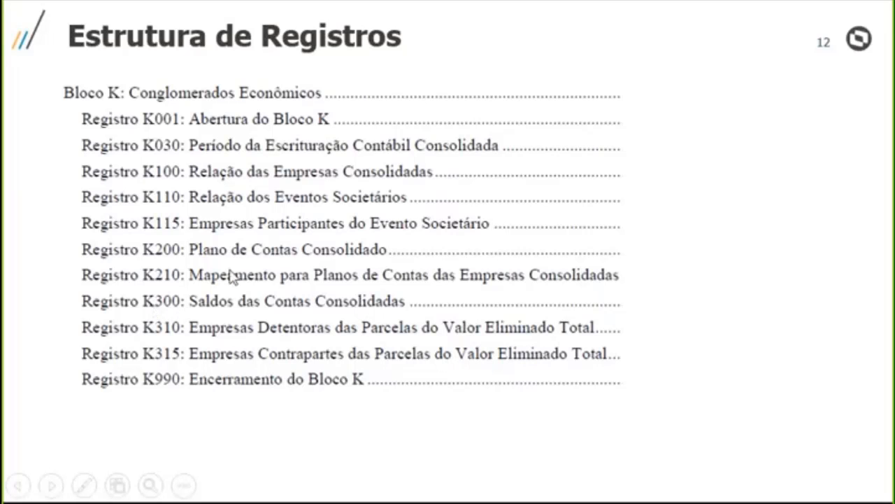
pyautogui.press('Left')
pyautogui.press('Left')
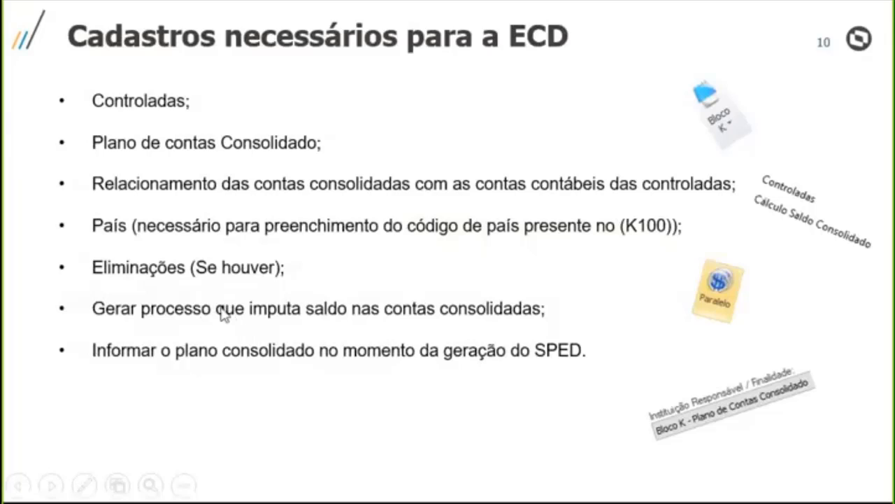
pyautogui.click(284, 321)
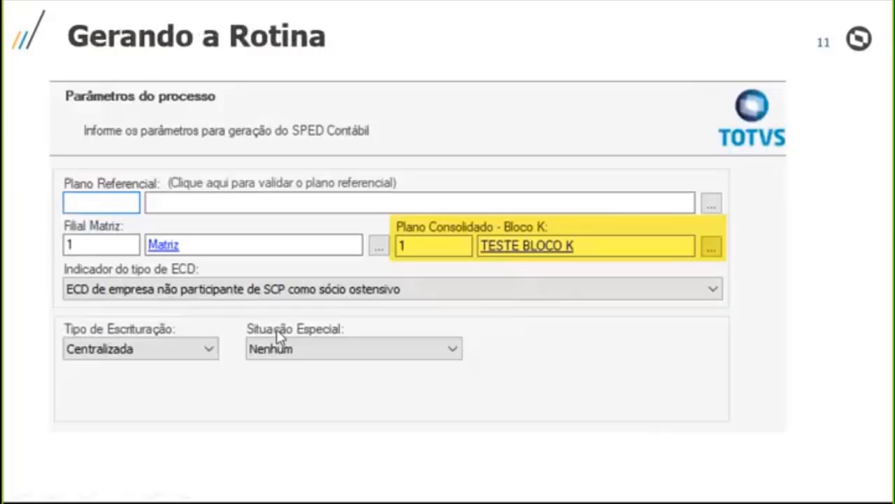
pyautogui.click(350, 336)
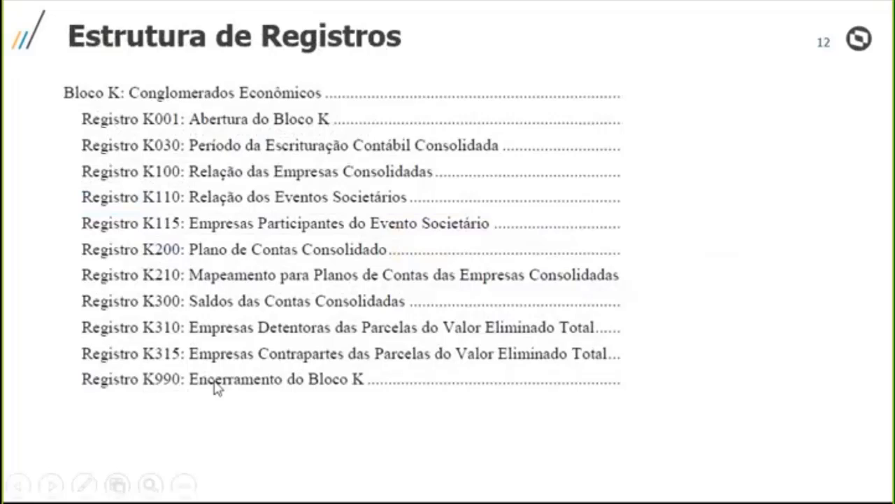
pyautogui.click(410, 396)
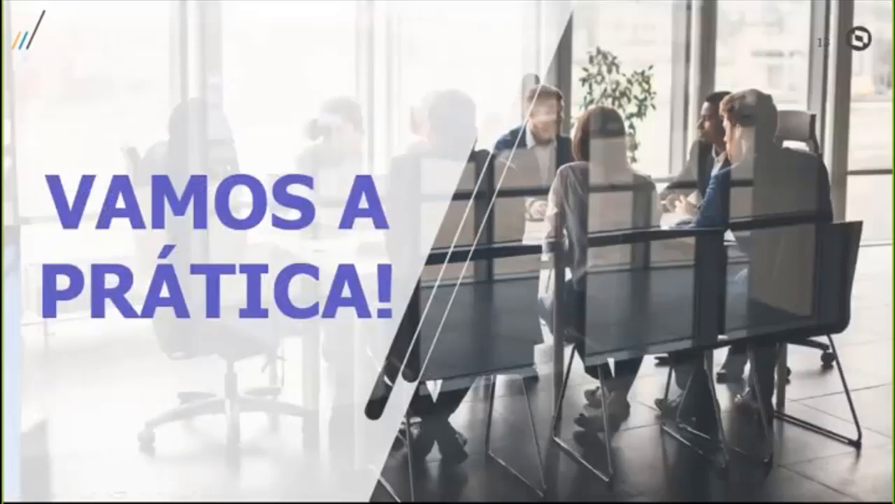
pyautogui.click(512, 146)
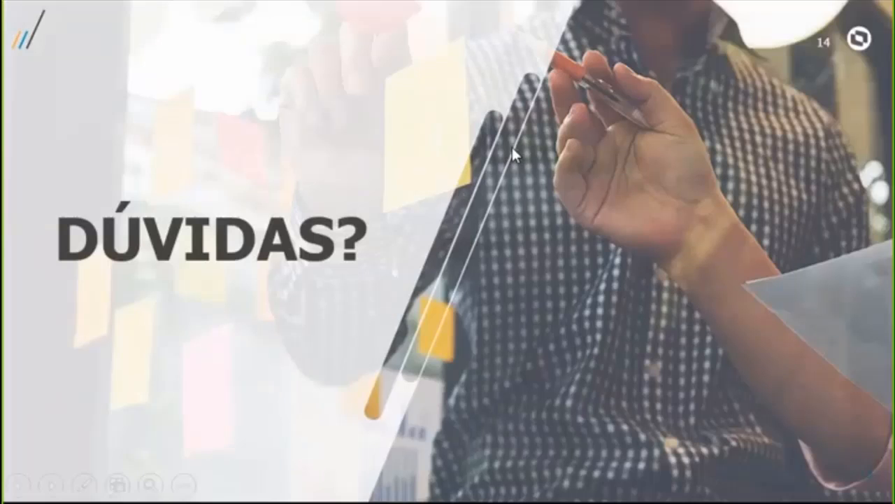
pyautogui.press('Left')
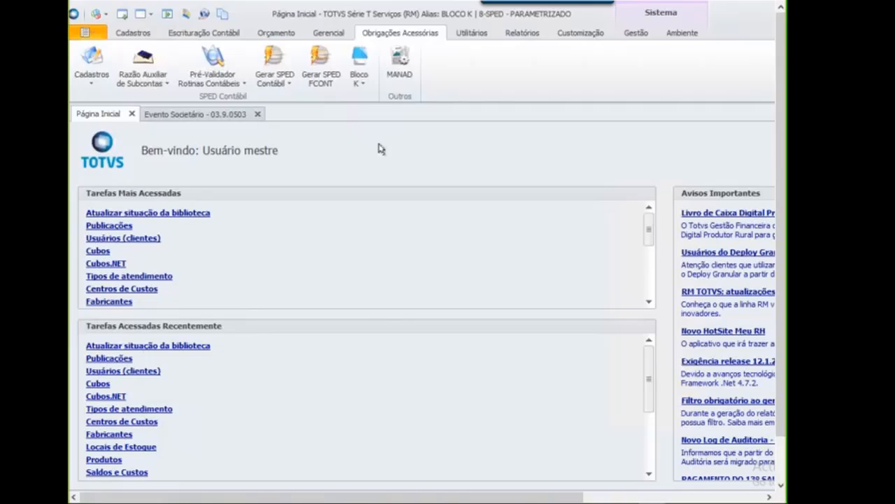
# Step: Open the Bloco K list of controlled companies (Controladas) using the "Todas" filter
pyautogui.click(361, 79)
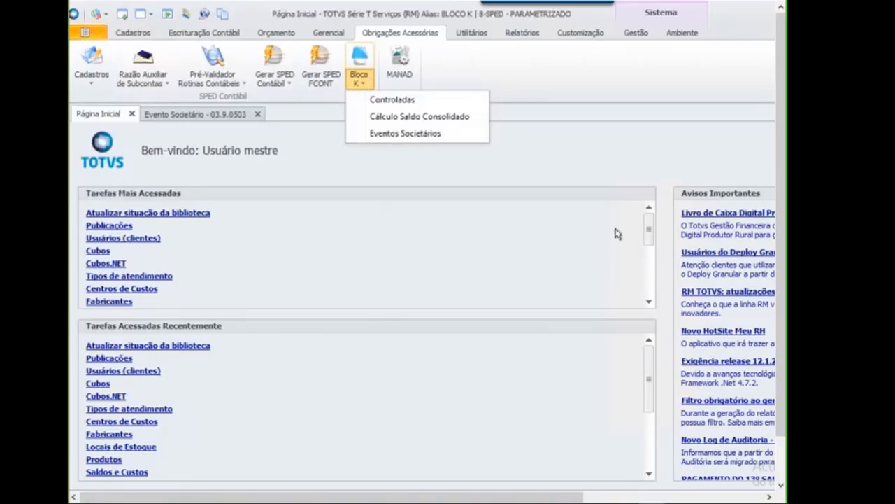
pyautogui.click(382, 100)
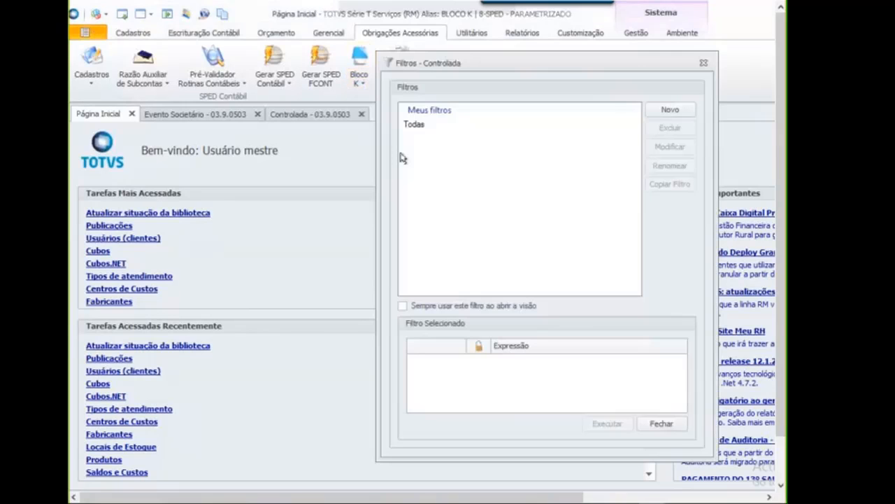
pyautogui.doubleClick(414, 125)
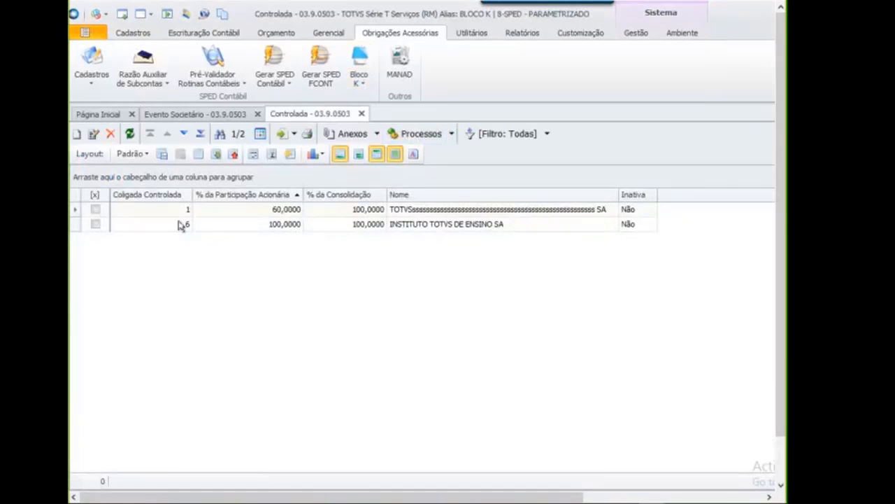
# Step: Examine the controlled companies' affiliate codes, shareholding and consolidation percentages, names and inactive status
pyautogui.click(173, 210)
pyautogui.click(175, 224)
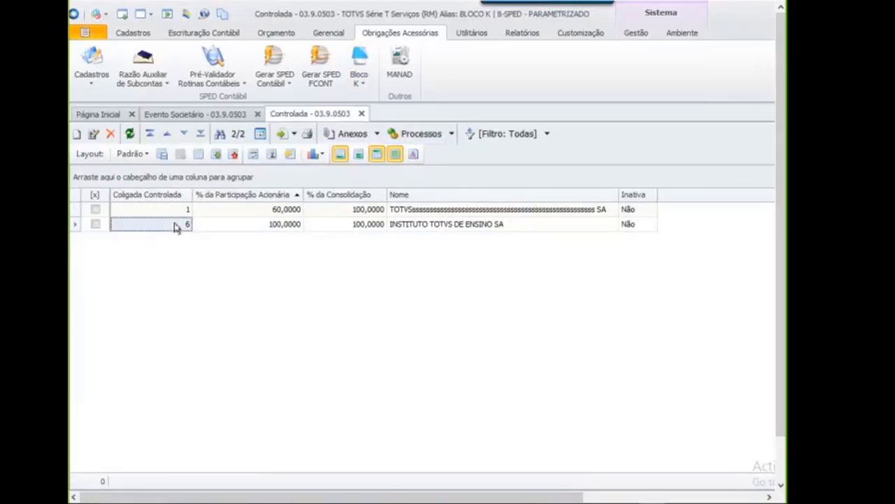
pyautogui.click(173, 209)
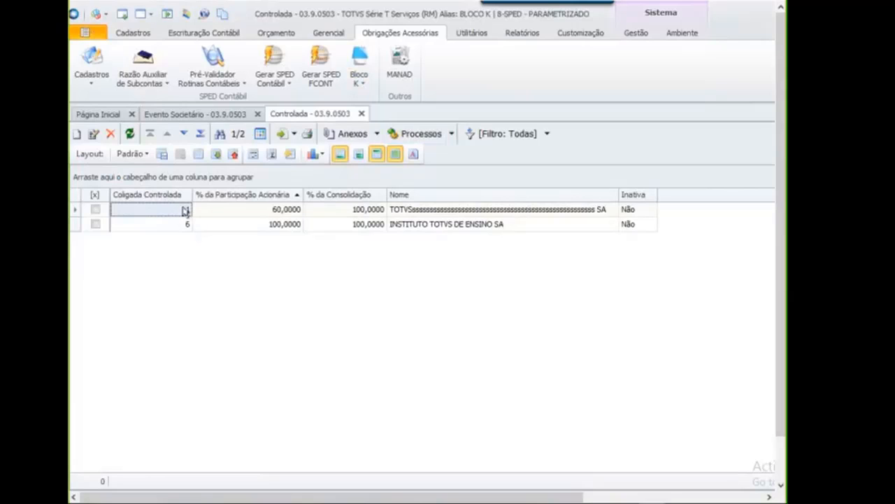
pyautogui.click(246, 210)
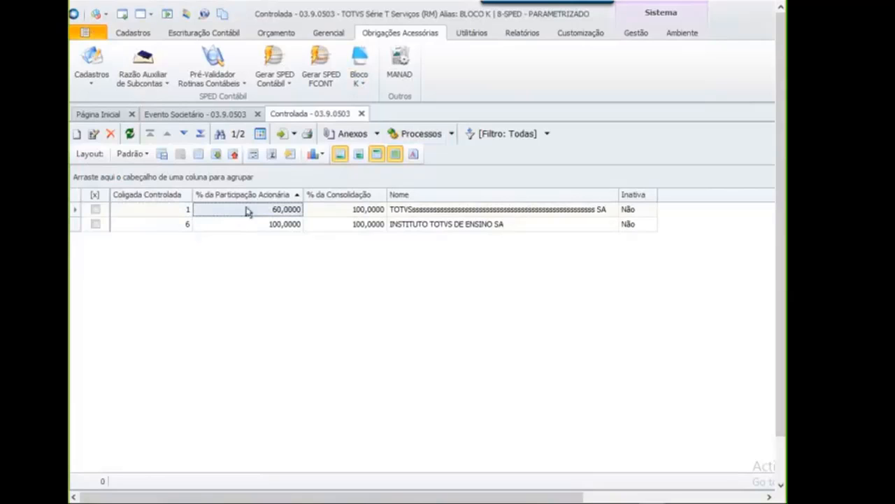
pyautogui.click(342, 215)
pyautogui.click(280, 210)
pyautogui.click(344, 213)
pyautogui.click(280, 209)
pyautogui.click(373, 214)
pyautogui.click(435, 212)
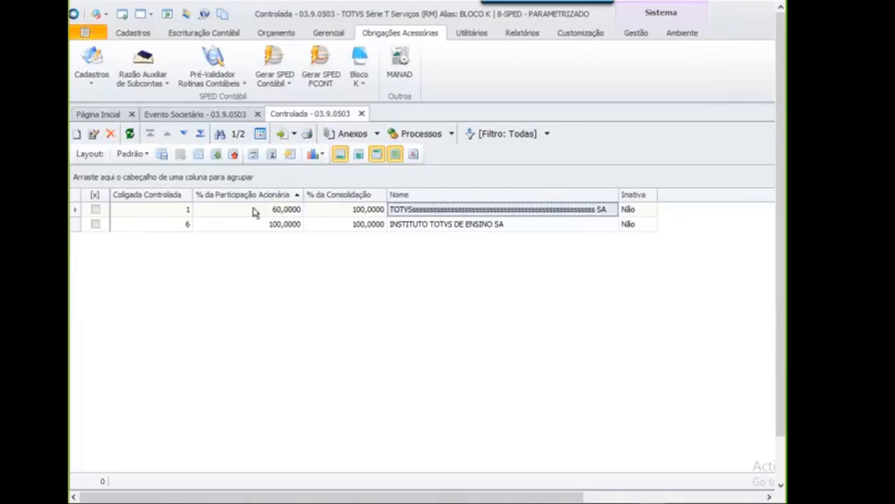
pyautogui.click(279, 209)
pyautogui.click(338, 210)
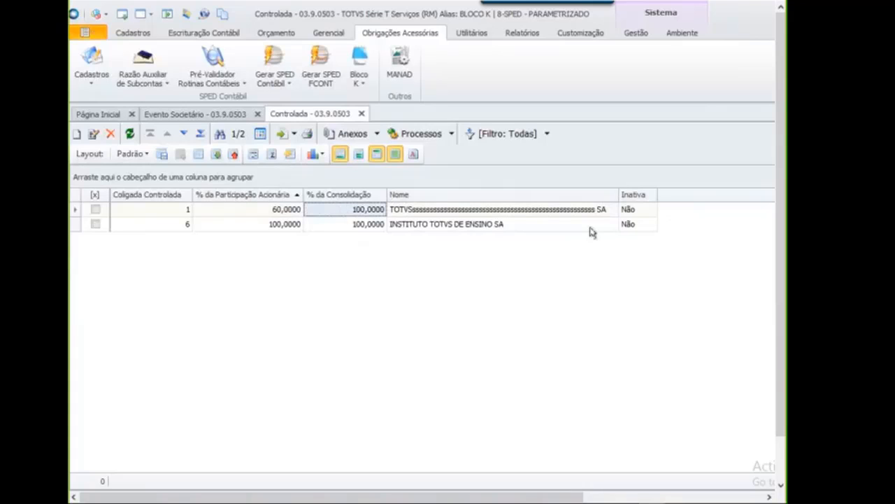
pyautogui.click(633, 212)
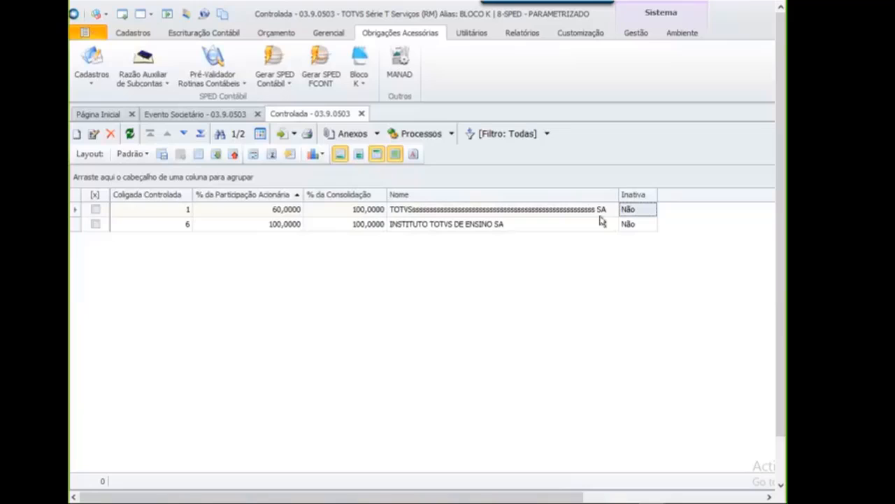
pyautogui.click(503, 212)
pyautogui.click(358, 224)
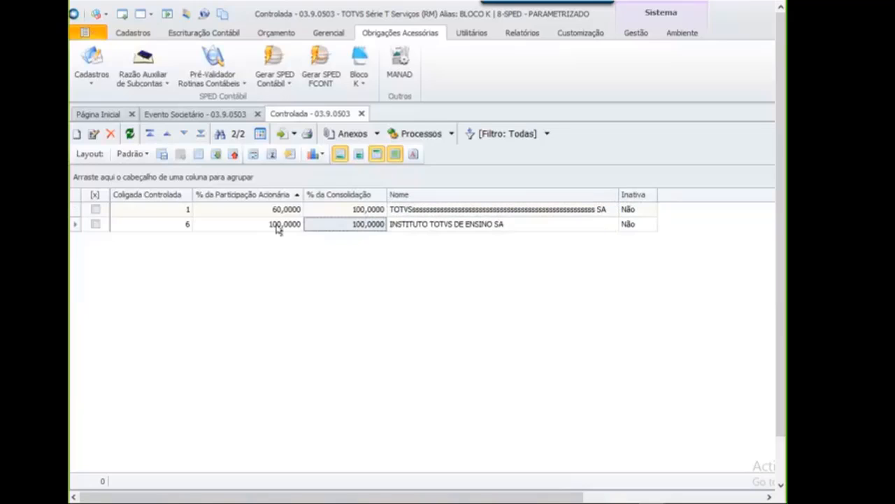
pyautogui.click(278, 225)
pyautogui.click(233, 212)
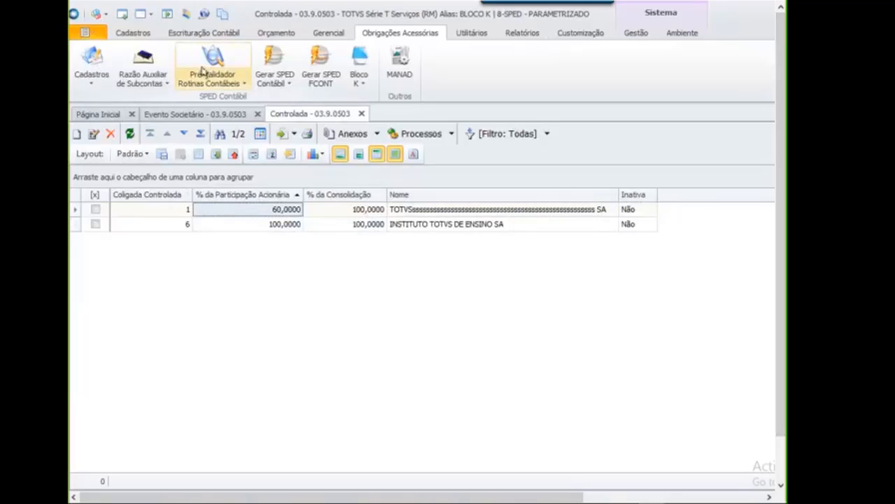
# Step: Open the list of parallel chart of accounts types (Plano de Contas Paralelo) using the "Todos" filter
pyautogui.click(135, 34)
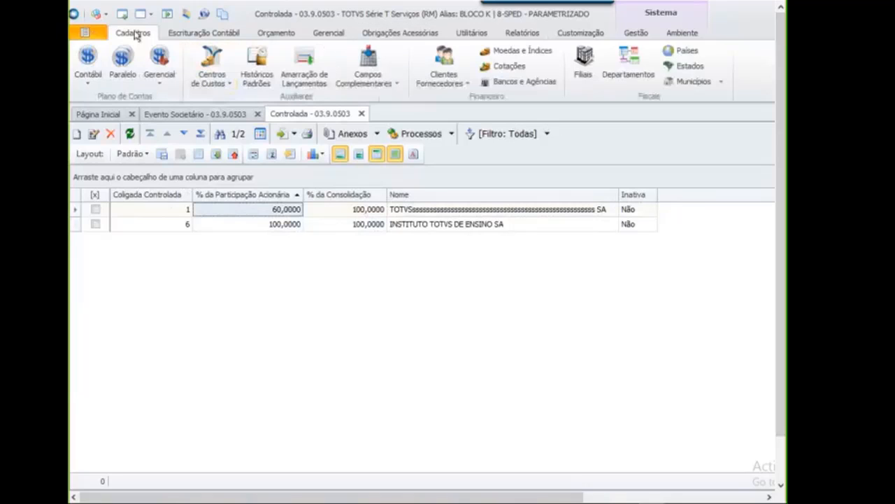
pyautogui.click(125, 66)
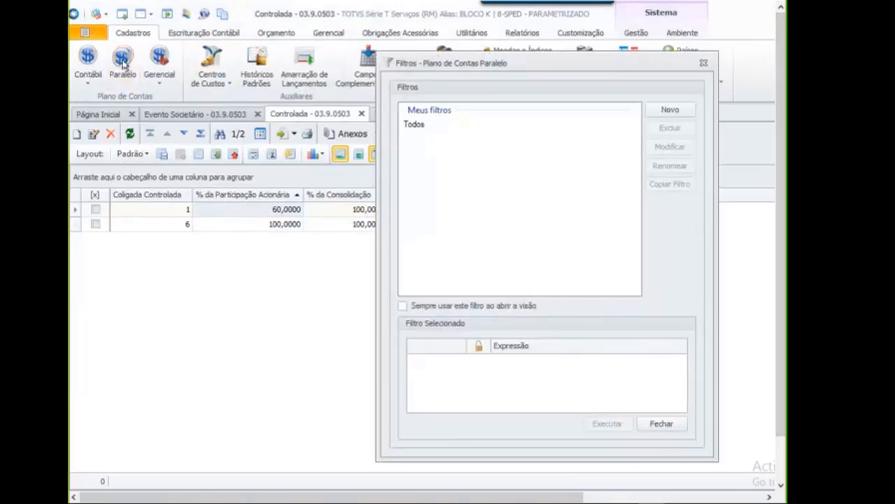
pyautogui.doubleClick(413, 123)
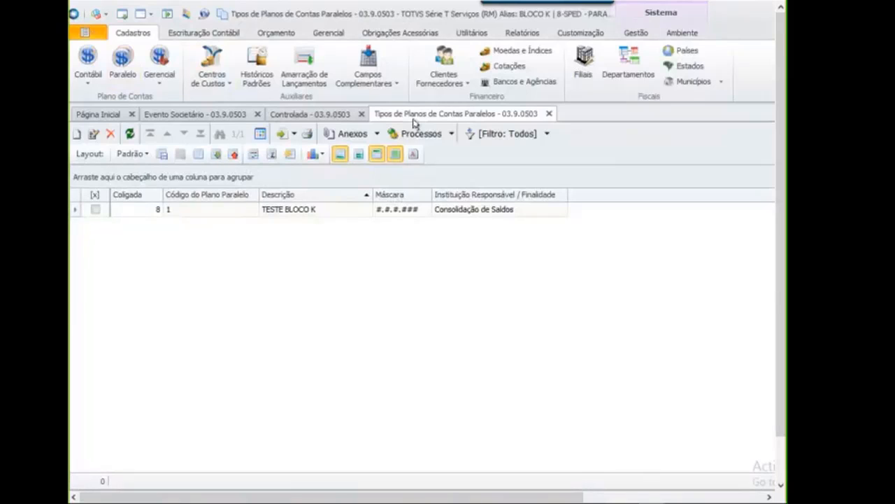
# Step: Open the TESTE BLOCO K plan record and review the available options for Instituição Responsável / Finalidade
pyautogui.click(286, 213)
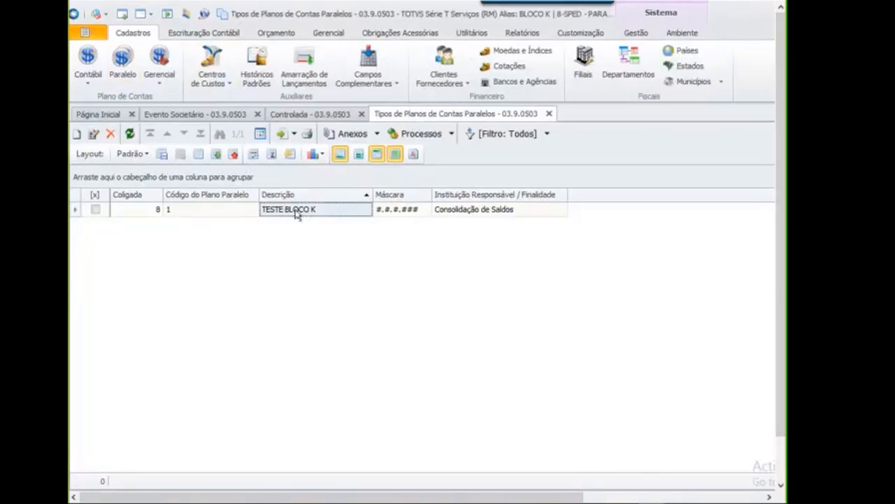
pyautogui.doubleClick(317, 210)
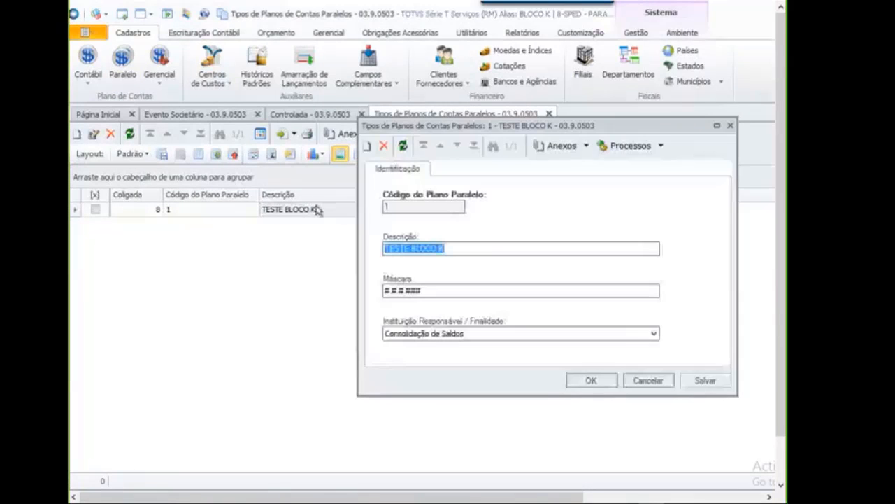
pyautogui.click(437, 335)
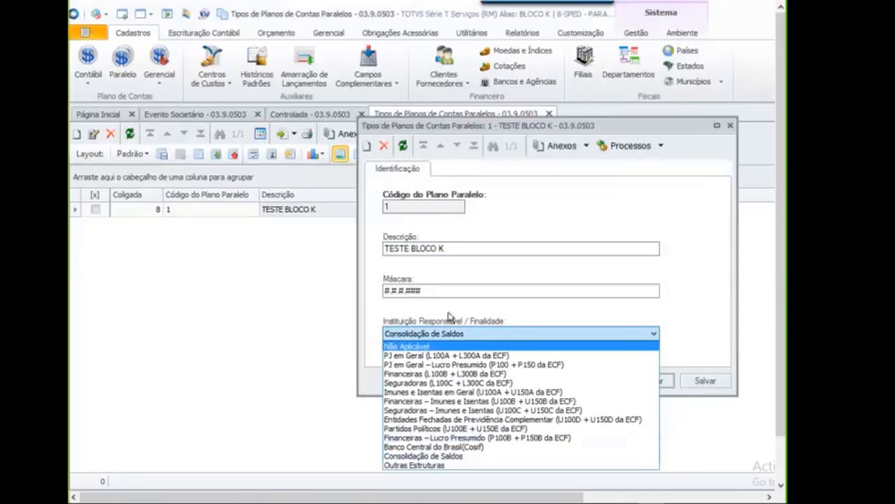
pyautogui.click(508, 313)
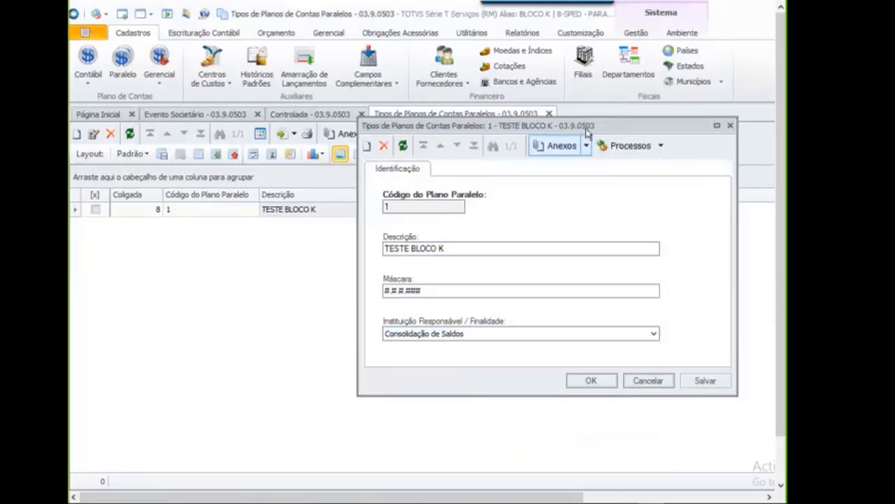
# Step: Show the plan's attached Contas Paralelas, and reposition and widen the record window to display the account tree
pyautogui.click(559, 146)
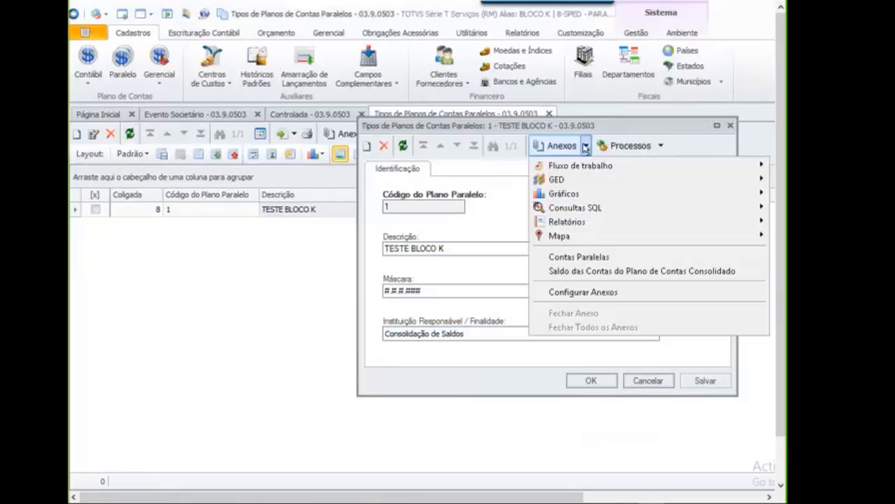
pyautogui.click(581, 258)
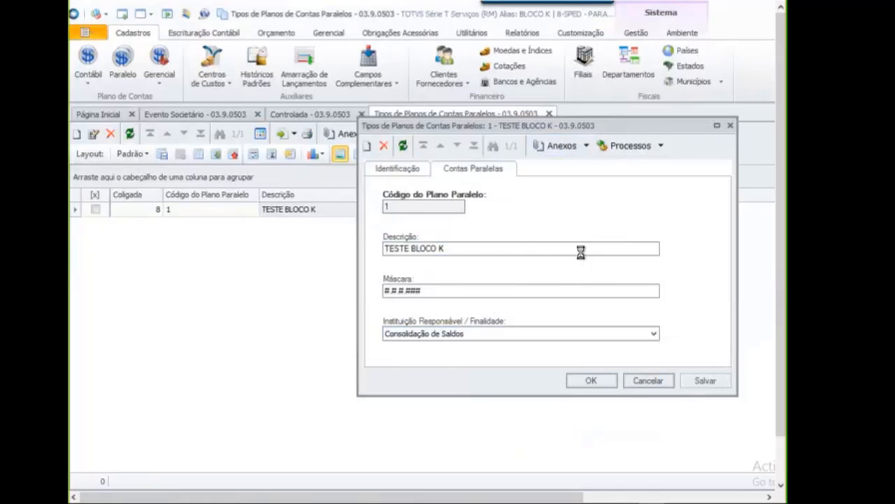
pyautogui.moveTo(674, 130); pyautogui.dragTo(535, 79)
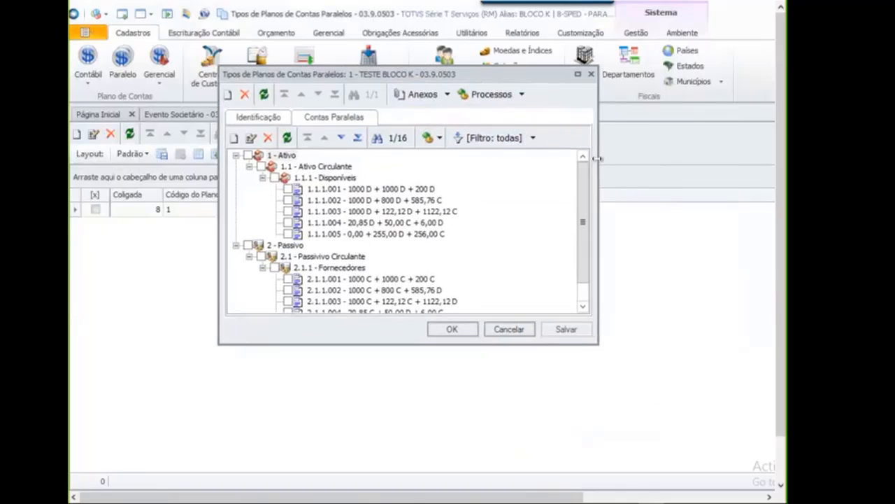
pyautogui.moveTo(597, 156); pyautogui.dragTo(708, 153)
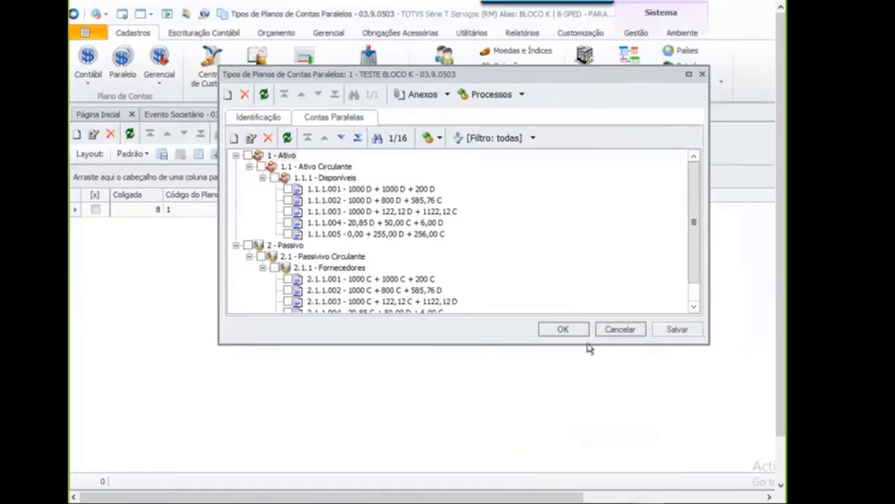
# Step: Enlarge the plan record window to fit the whole account tree and go through the analytical accounts under 1.1.1 - Disponíveis
pyautogui.moveTo(470, 341); pyautogui.dragTo(464, 439)
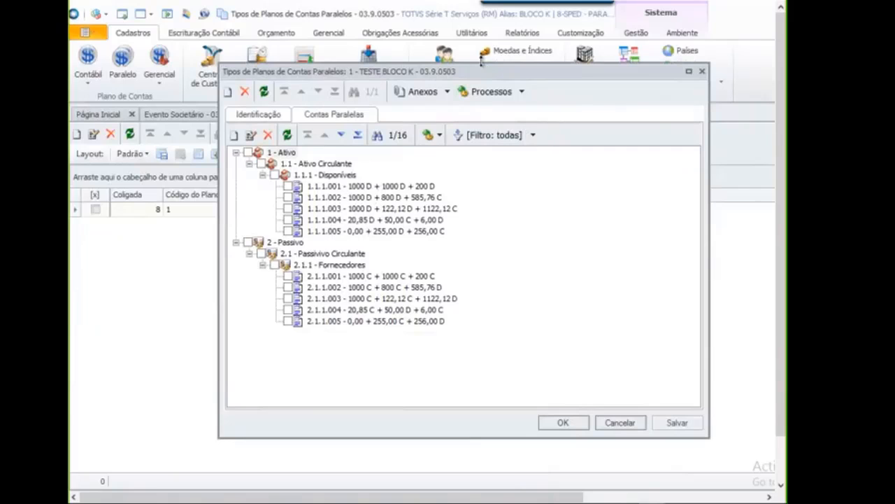
pyautogui.moveTo(481, 67); pyautogui.dragTo(476, 33)
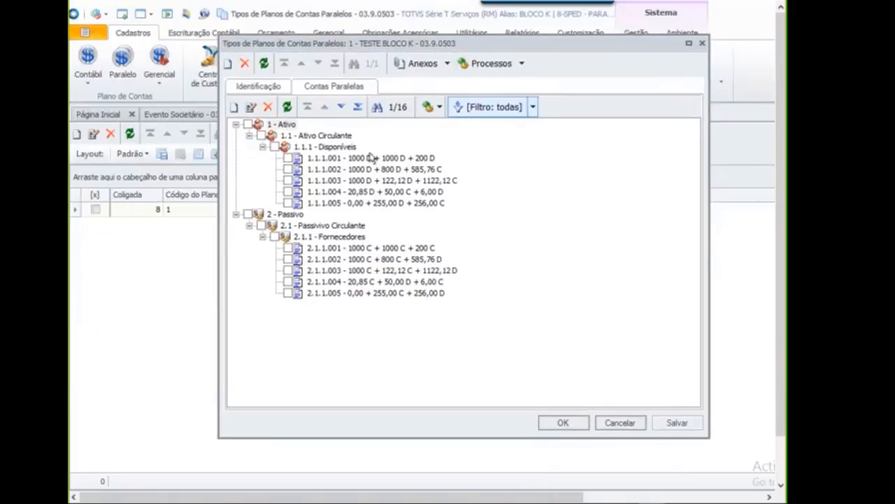
pyautogui.click(320, 161)
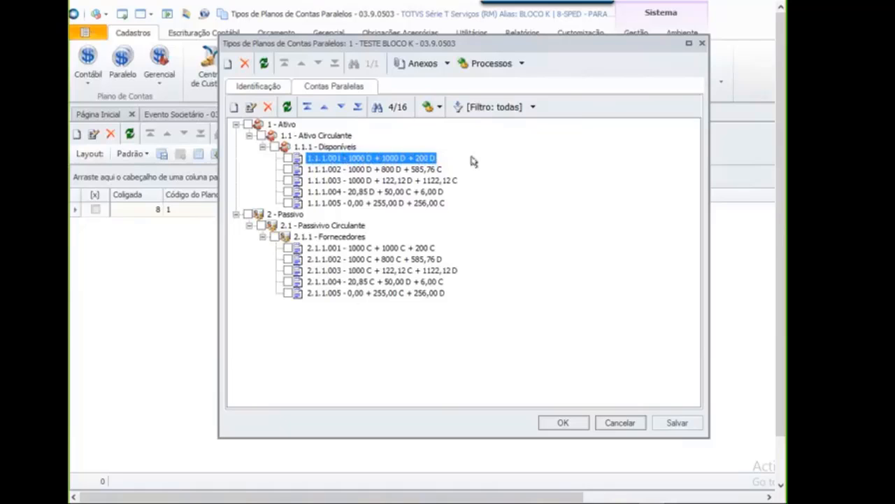
pyautogui.click(403, 170)
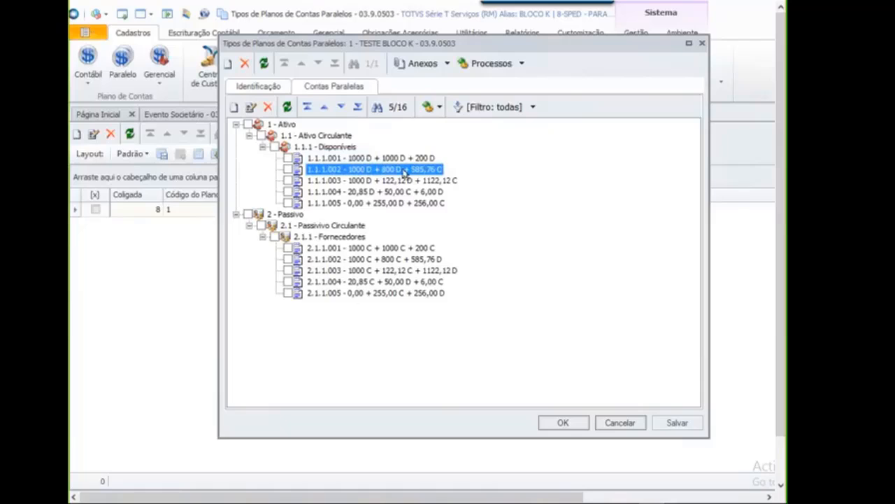
pyautogui.click(356, 179)
pyautogui.click(362, 171)
pyautogui.click(395, 183)
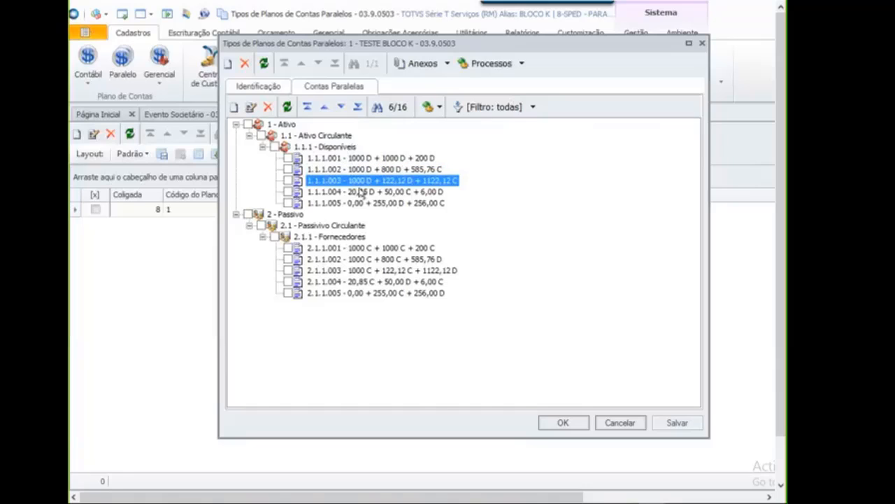
pyautogui.press('Down')
pyautogui.press('Down')
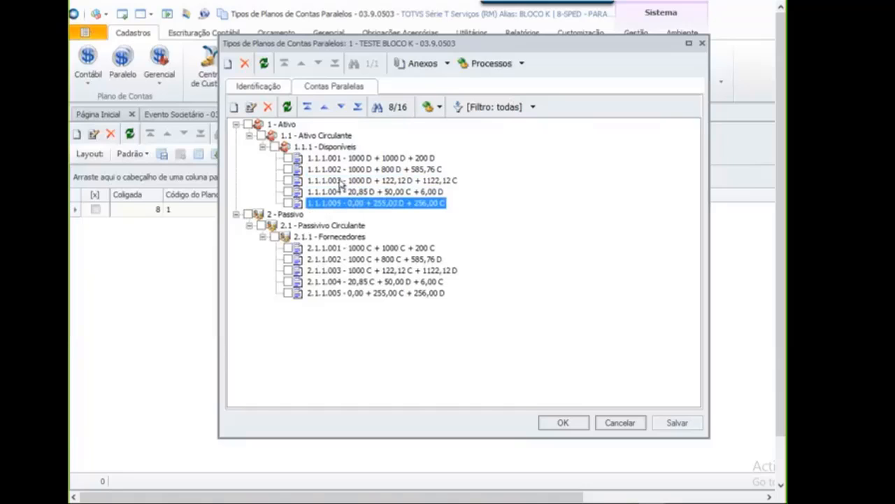
# Step: Open parallel account 1.1.1.001, examine its Associação do Plano Contábil, and close the account and plan records without saving
pyautogui.click(347, 160)
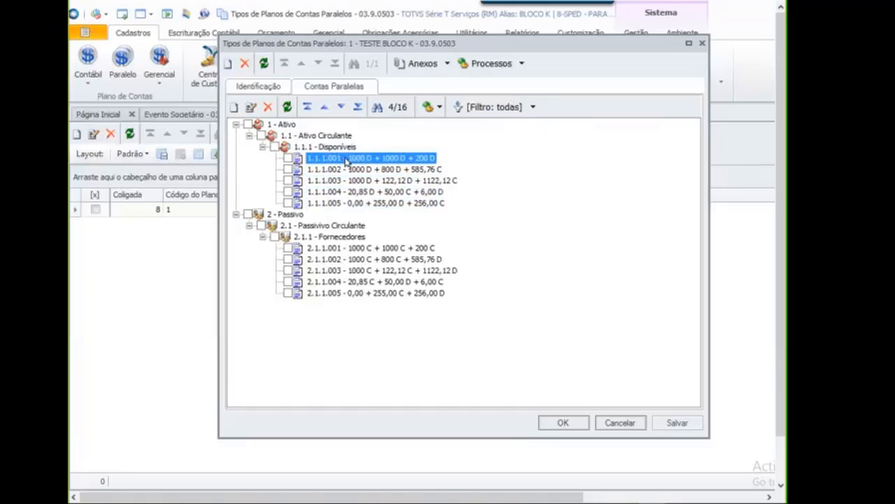
pyautogui.doubleClick(346, 159)
pyautogui.doubleClick(344, 158)
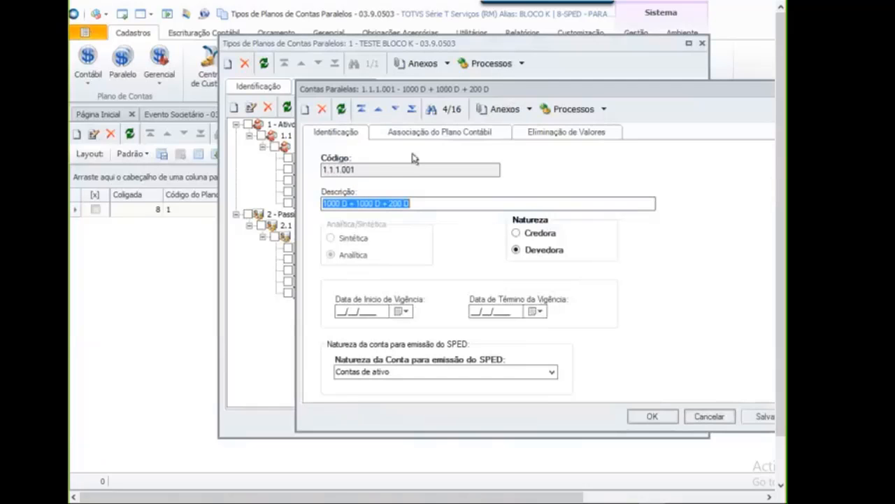
pyautogui.click(474, 131)
pyautogui.moveTo(587, 89); pyautogui.dragTo(529, 74)
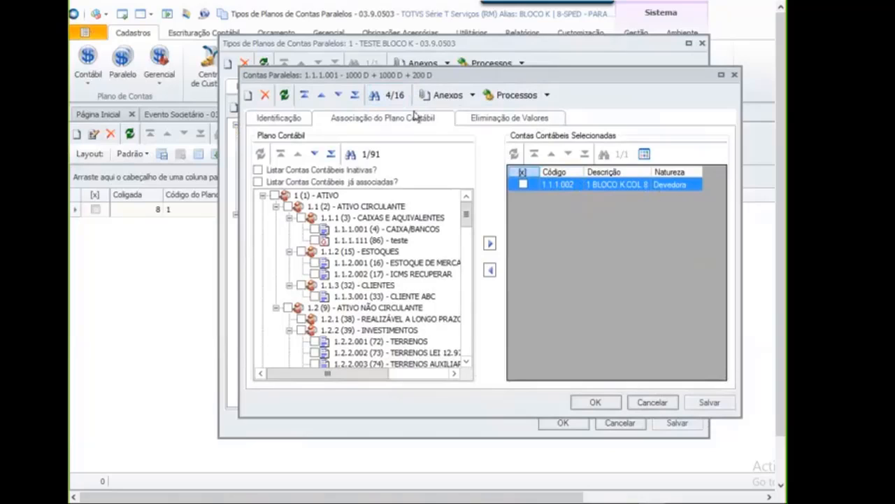
pyautogui.moveTo(452, 82); pyautogui.dragTo(383, 100)
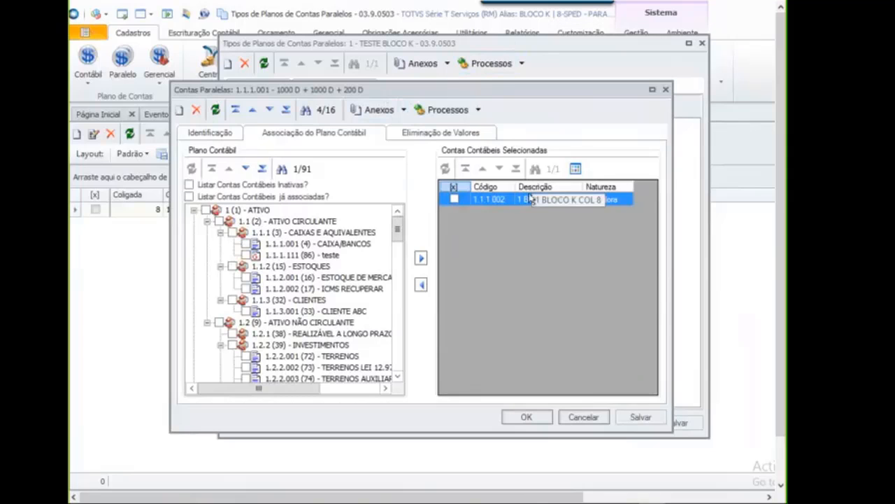
pyautogui.click(584, 417)
pyautogui.click(621, 423)
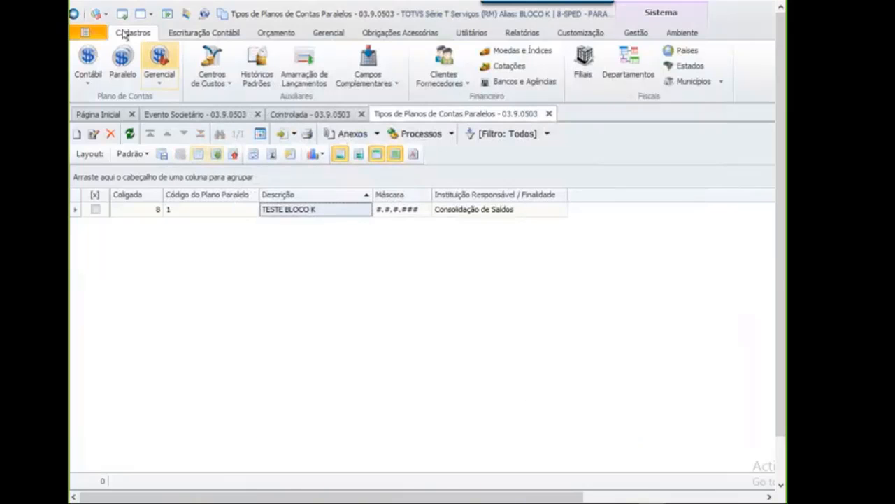
# Step: Check the module's context options and look over the code, mask and description of the TESTE BLOCO K plan
pyautogui.click(98, 13)
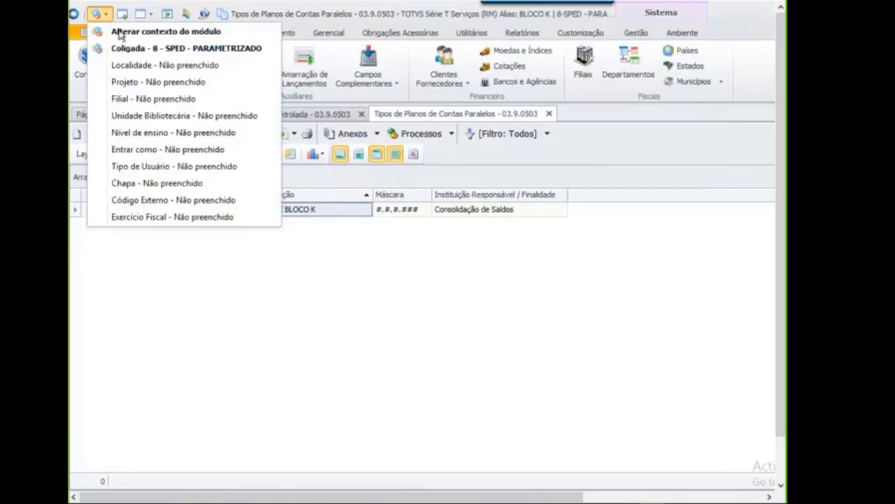
pyautogui.click(360, 244)
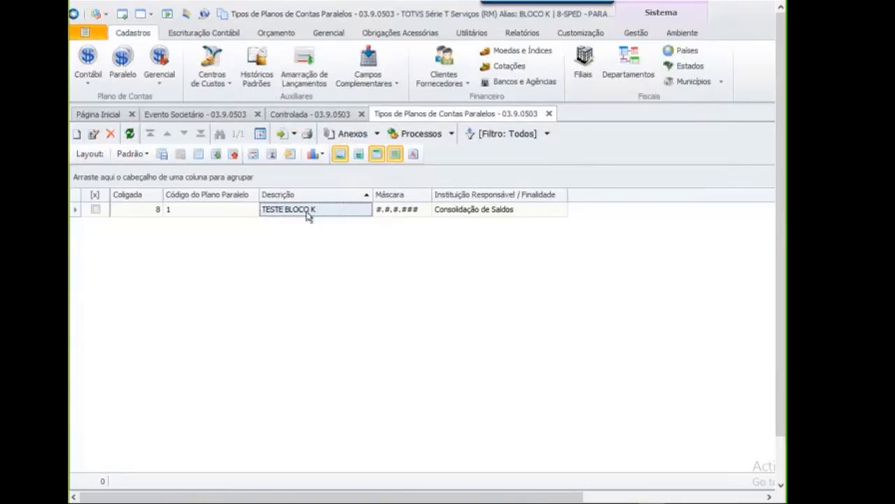
pyautogui.click(234, 214)
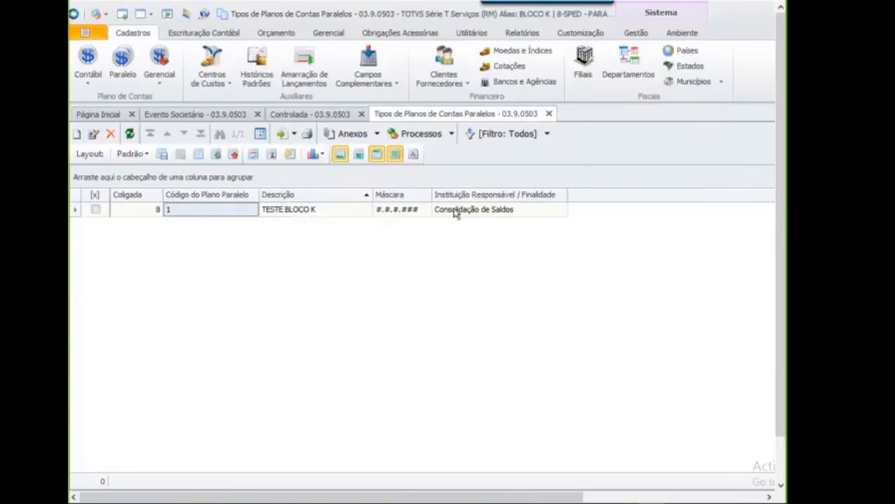
pyautogui.click(392, 211)
pyautogui.click(331, 213)
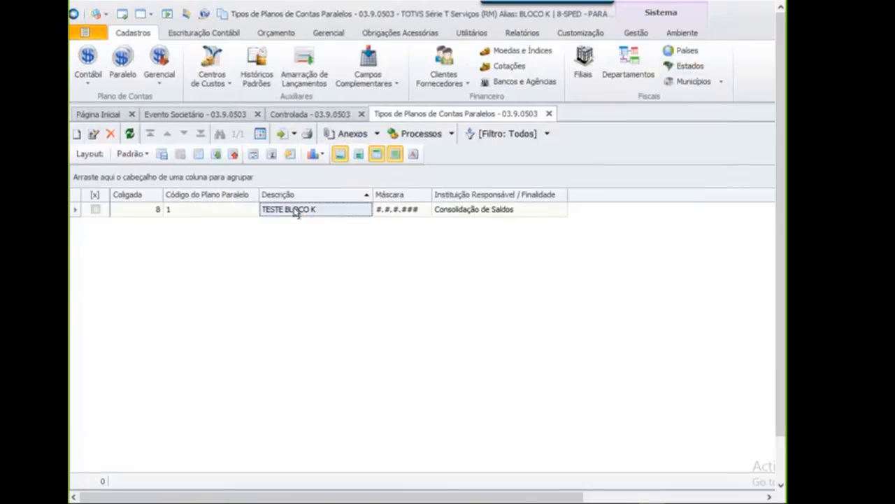
# Step: Review the processes available for the TESTE BLOCO K plan without running any of them
pyautogui.click(245, 212)
pyautogui.click(271, 212)
pyautogui.click(452, 134)
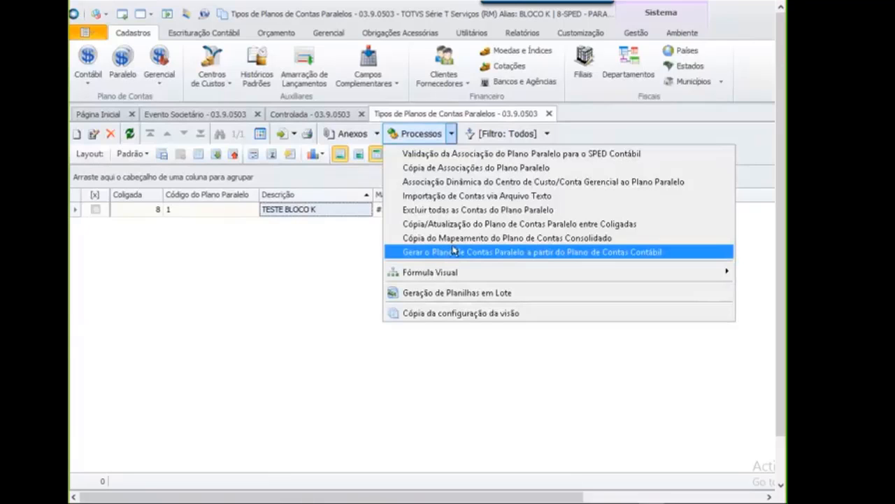
pyautogui.click(338, 285)
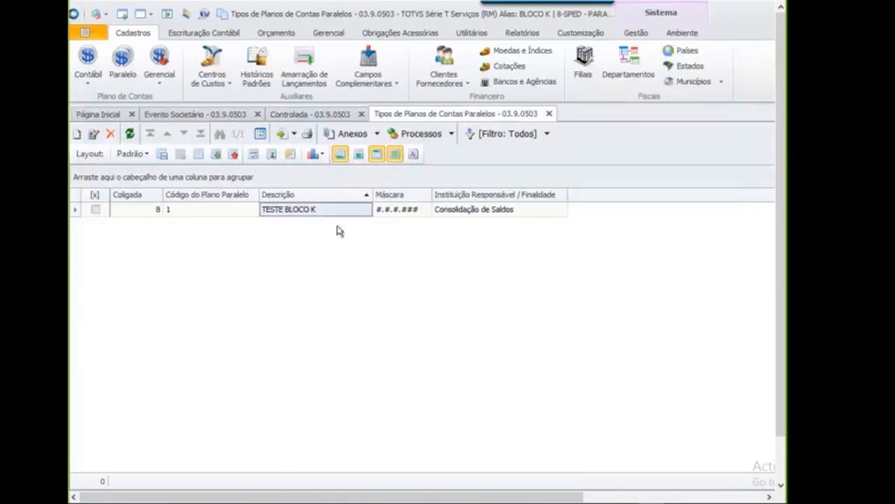
# Step: Reopen the TESTE BLOCO K plan with its Contas Paralelas attachment and open account 1.1.1.001
pyautogui.doubleClick(297, 209)
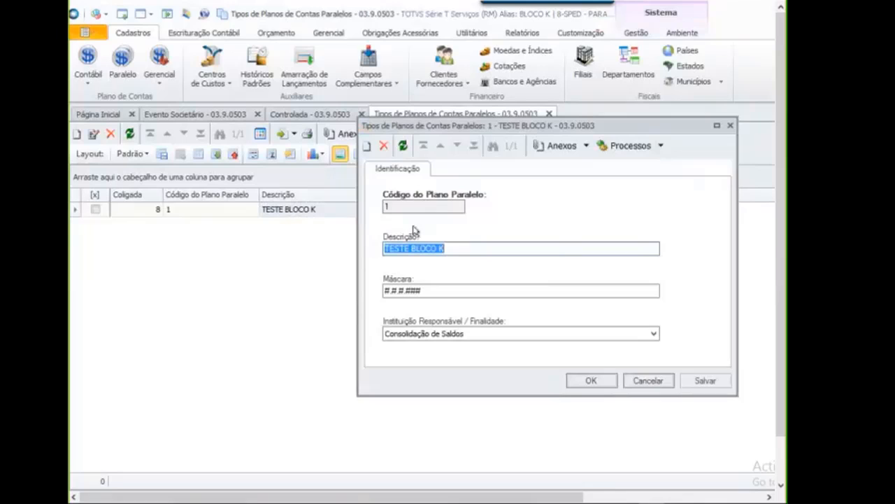
pyautogui.click(579, 151)
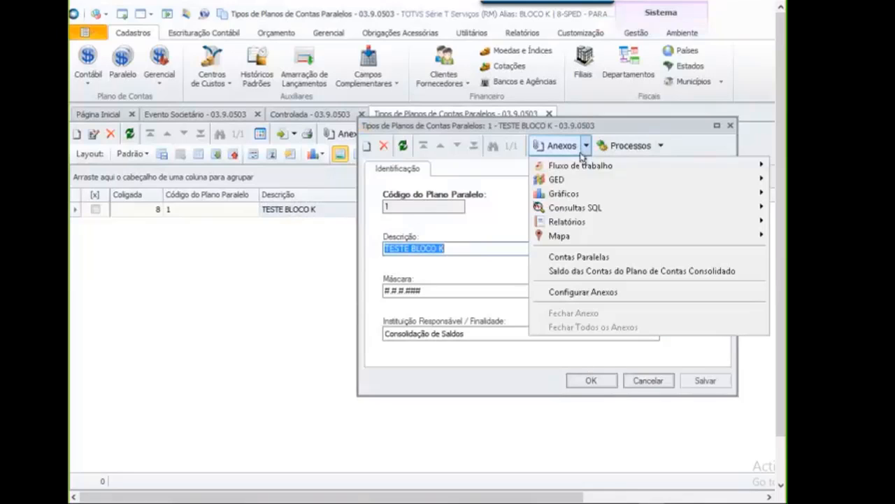
pyautogui.click(571, 256)
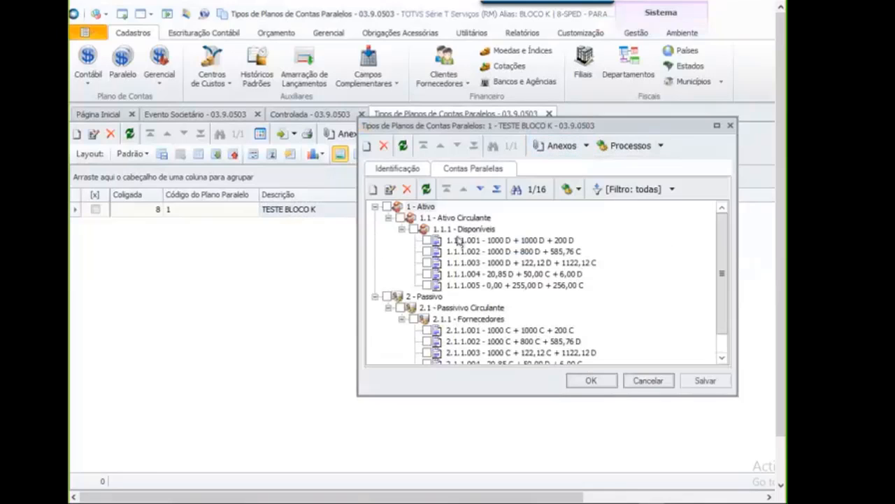
pyautogui.click(457, 240)
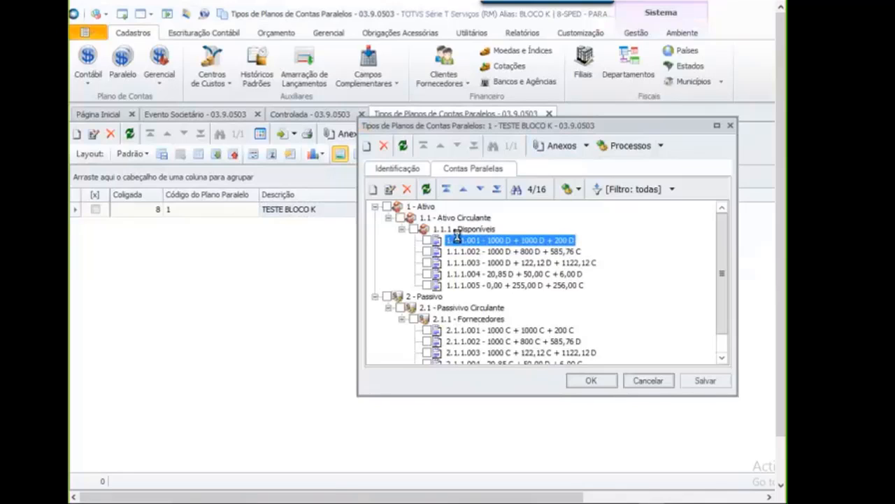
pyautogui.doubleClick(457, 240)
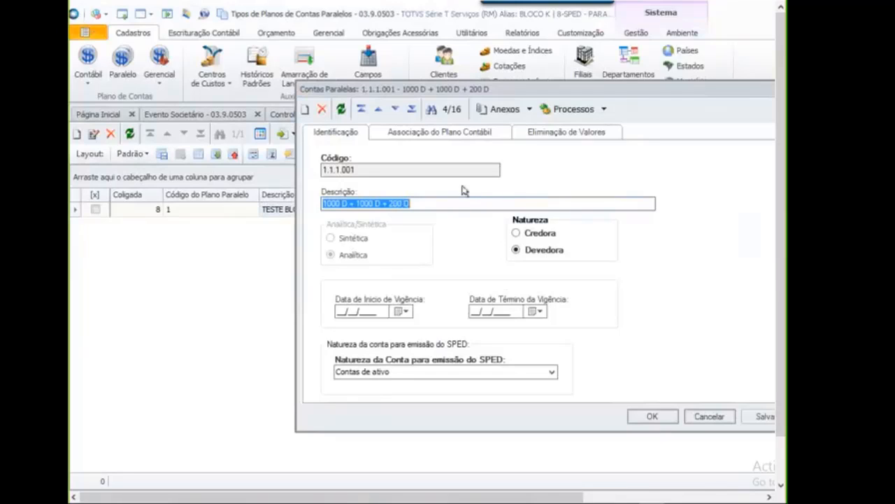
# Step: Examine the Descrição of account 1.1.1.001 and move its window aside to compare it with the other accounts in the tree
pyautogui.click(416, 203)
pyautogui.moveTo(417, 204); pyautogui.dragTo(323, 203)
pyautogui.click(438, 205)
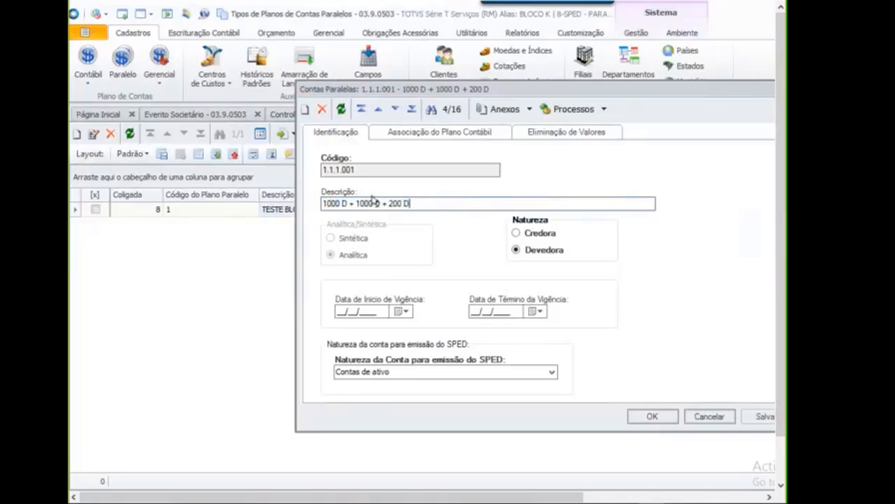
pyautogui.moveTo(416, 203); pyautogui.dragTo(322, 204)
pyautogui.click(413, 204)
pyautogui.moveTo(419, 203); pyautogui.dragTo(324, 203)
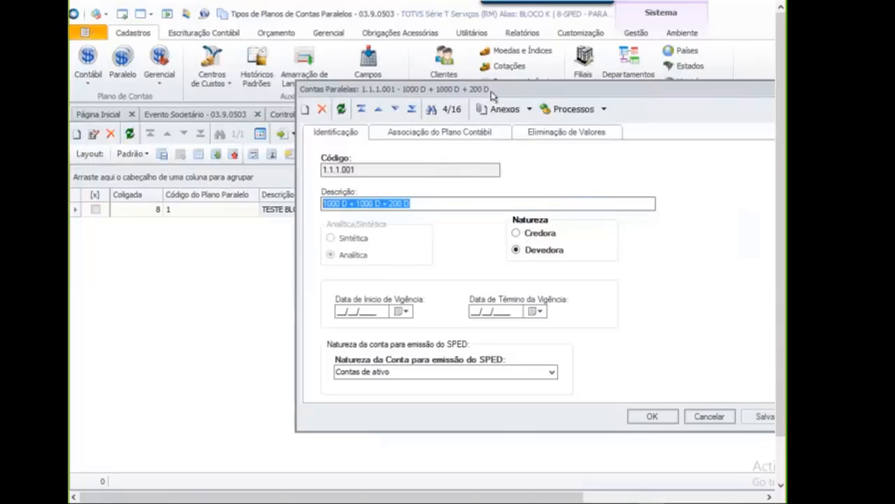
pyautogui.moveTo(493, 94); pyautogui.dragTo(391, 314)
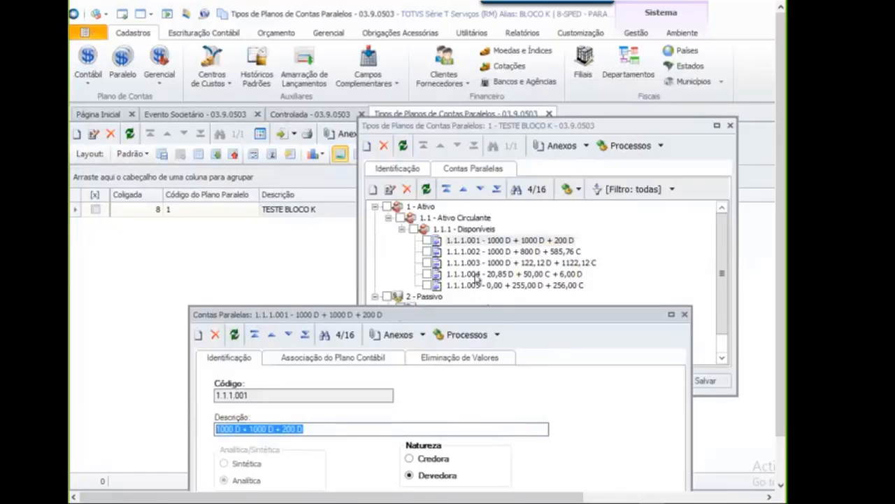
pyautogui.moveTo(452, 313); pyautogui.dragTo(449, 239)
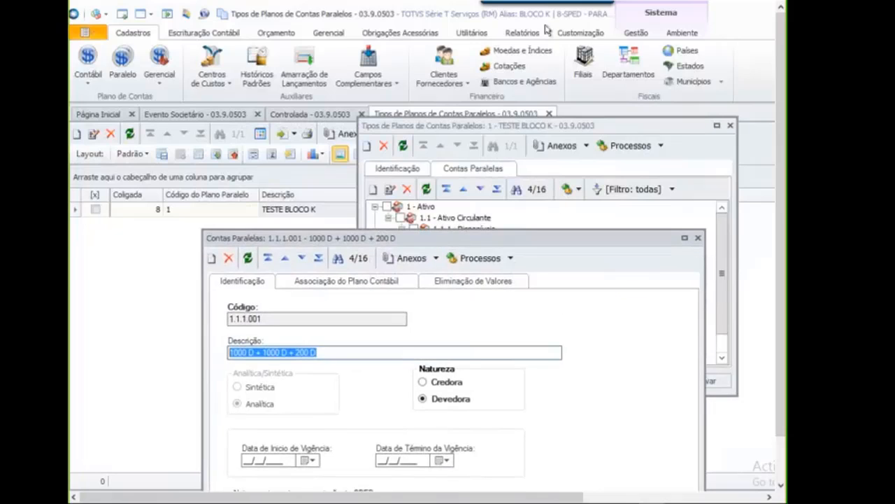
# Step: Open the existing entry in account 1.1.1.001's Eliminação de Valores and examine its affiliates, Conta Contrapartida, date, value and nature
pyautogui.click(466, 284)
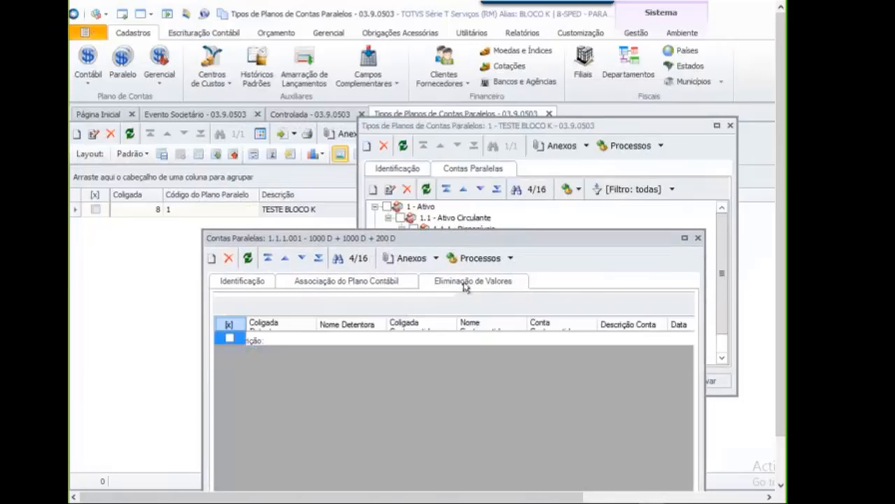
pyautogui.moveTo(422, 234); pyautogui.dragTo(423, 143)
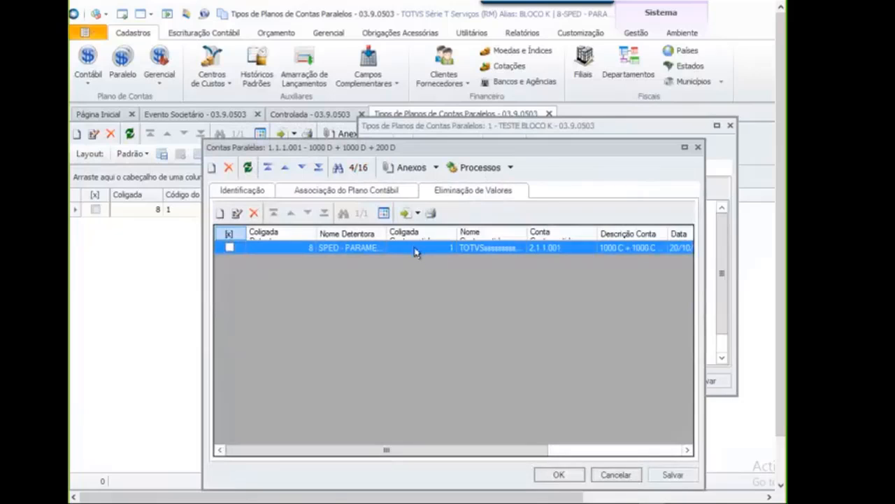
pyautogui.doubleClick(416, 248)
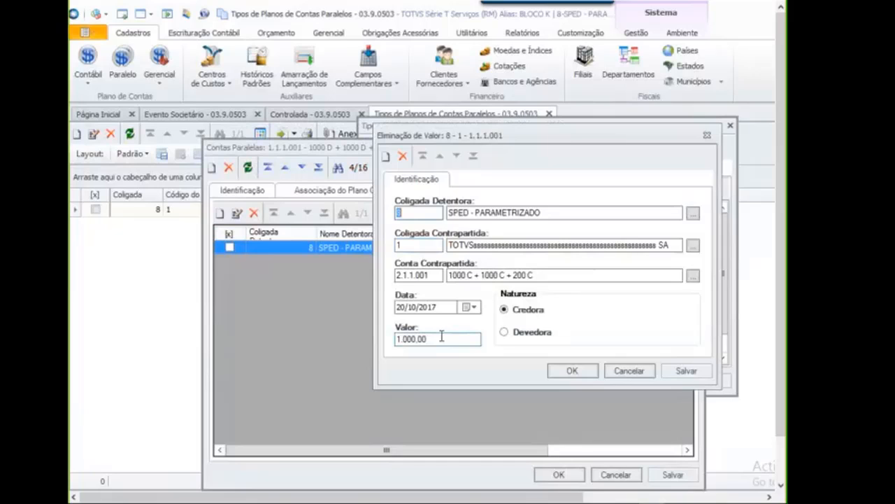
pyautogui.click(438, 275)
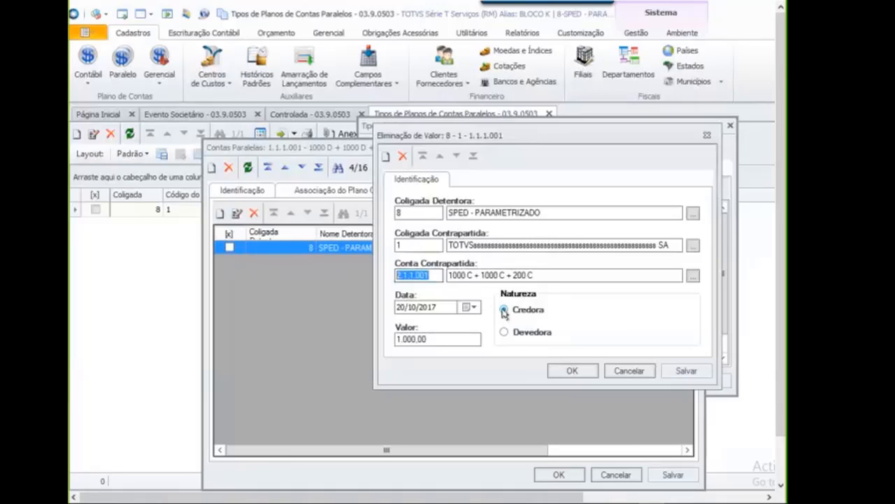
pyautogui.moveTo(501, 137); pyautogui.dragTo(462, 231)
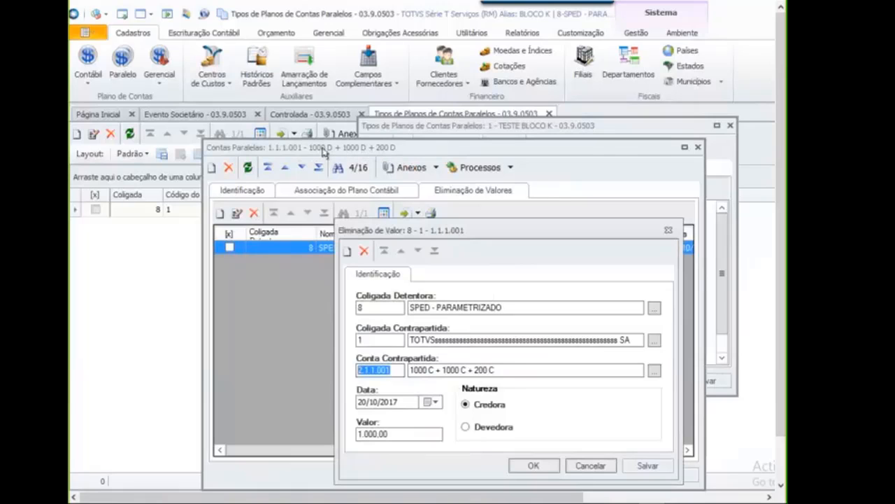
pyautogui.moveTo(504, 232); pyautogui.dragTo(498, 192)
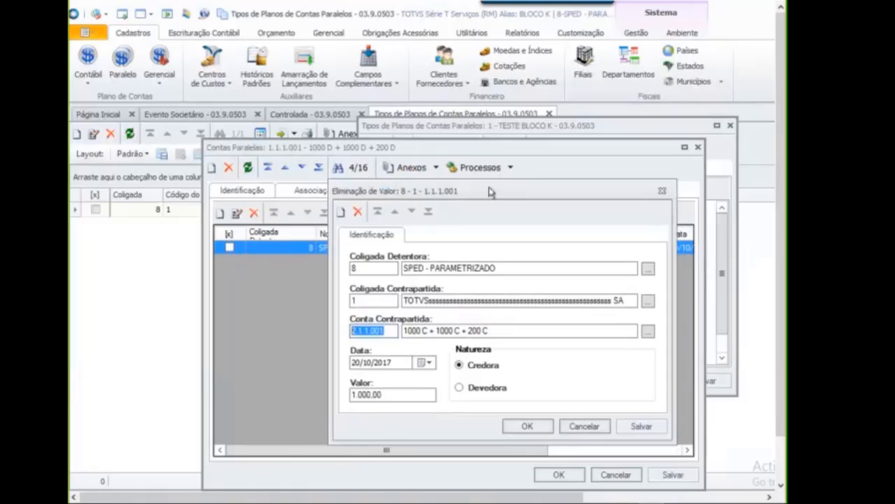
pyautogui.moveTo(491, 193); pyautogui.dragTo(484, 172)
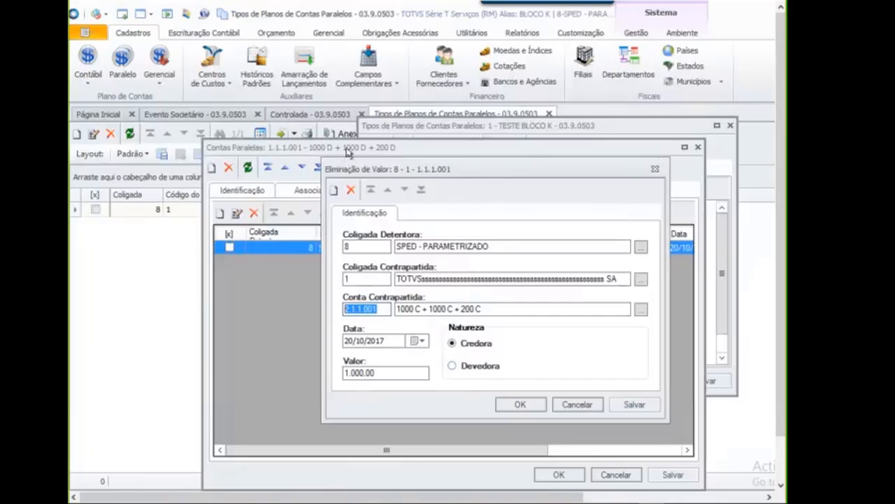
# Step: Set the elimination entry's Natureza to Devedora, save it, and select the Coligada Contrapartida code
pyautogui.click(452, 366)
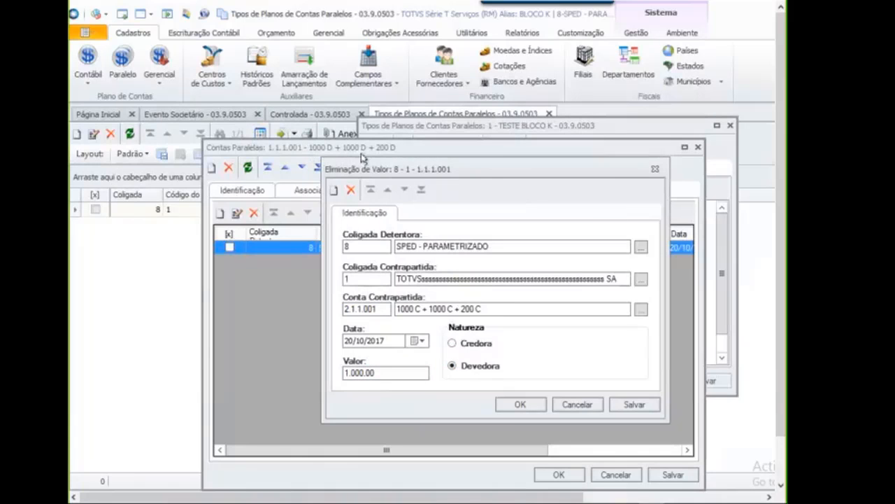
pyautogui.doubleClick(424, 309)
pyautogui.click(424, 309)
pyautogui.doubleClick(423, 308)
pyautogui.click(640, 405)
pyautogui.doubleClick(355, 278)
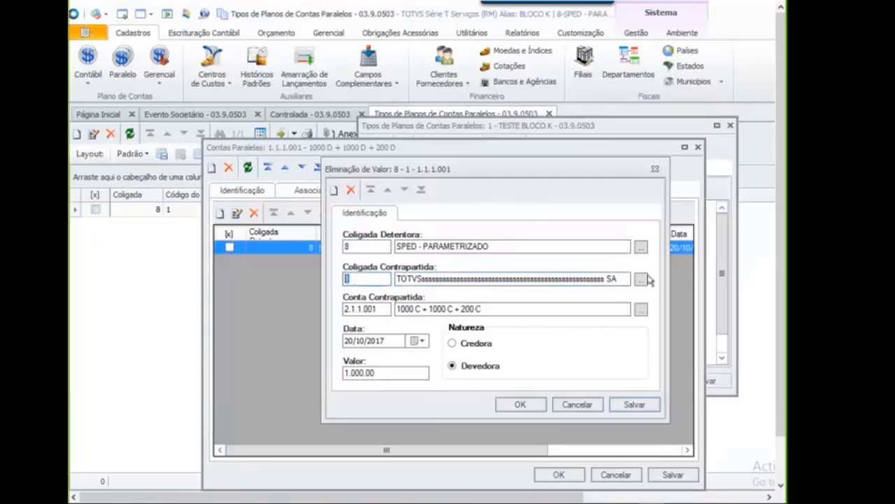
# Step: Examine the Conta Contrapartida code and the Coligada Contrapartida code in the elimination entry
pyautogui.doubleClick(380, 309)
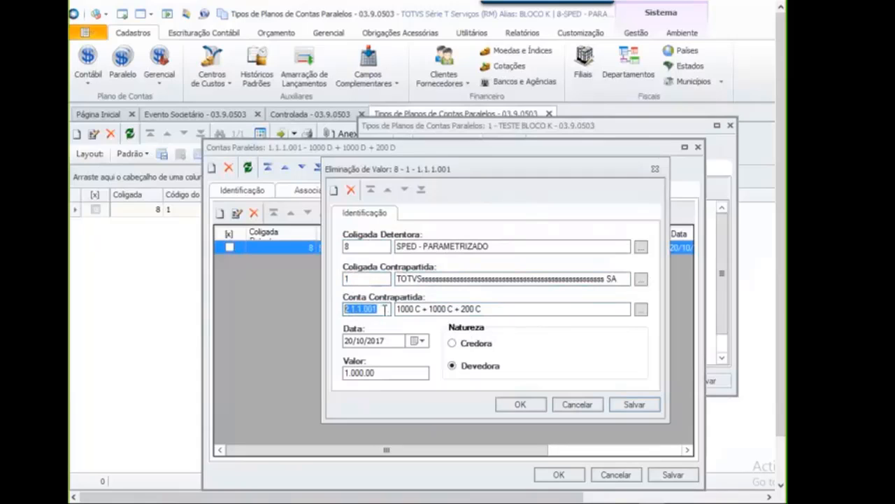
pyautogui.click(383, 310)
pyautogui.moveTo(363, 279); pyautogui.dragTo(312, 279)
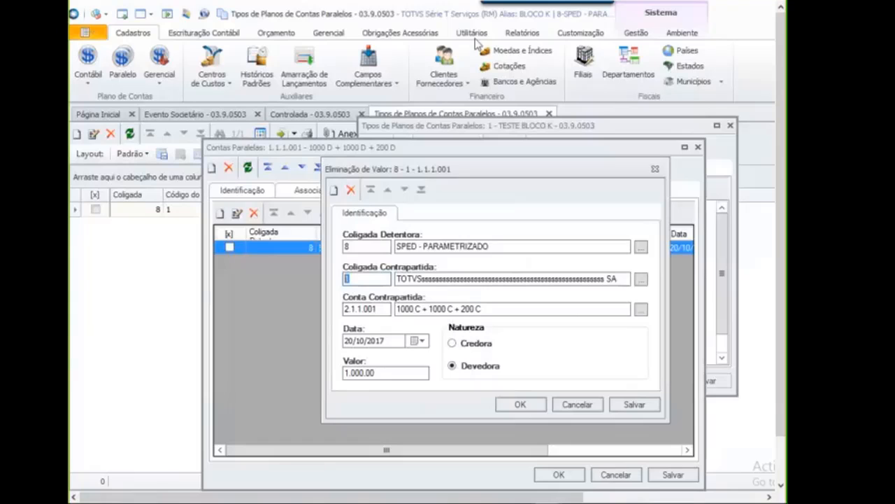
# Step: Switch to Bloco de Notas, move its window below the entry's header, and note 2.200 D followed by 1.000
pyautogui.hotkey('alt', 'Tab')
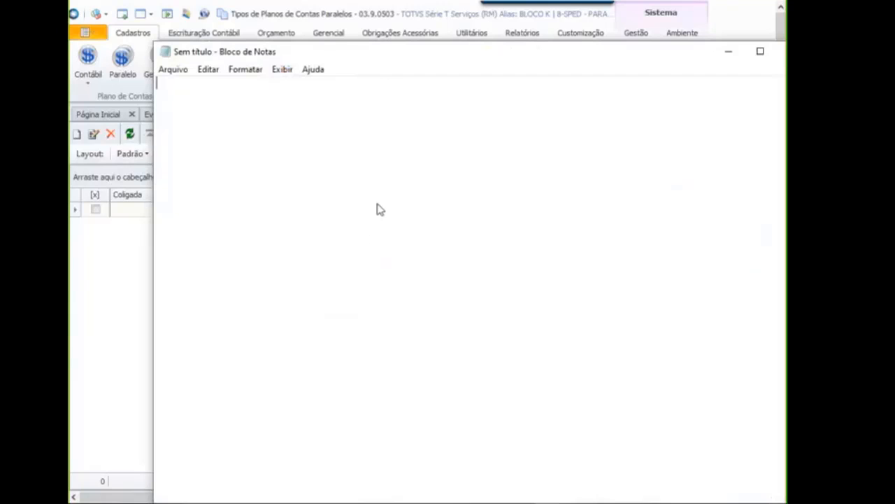
pyautogui.moveTo(309, 52); pyautogui.dragTo(303, 204)
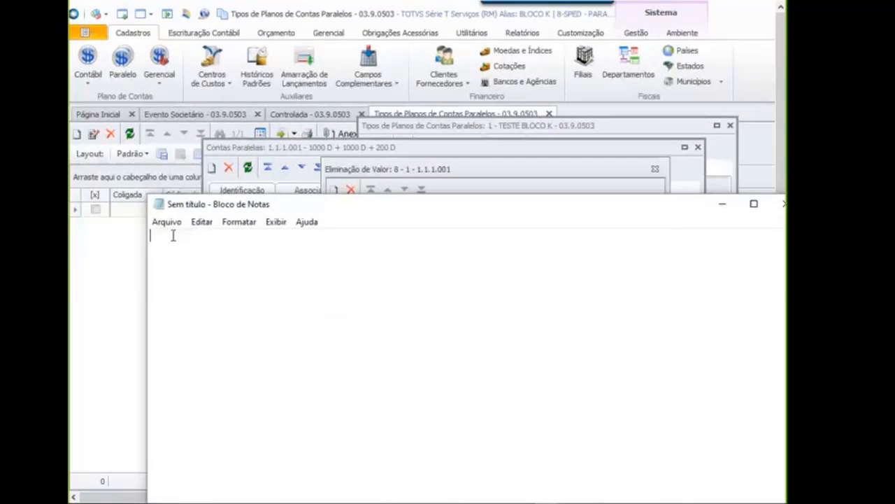
pyautogui.write('2.0')
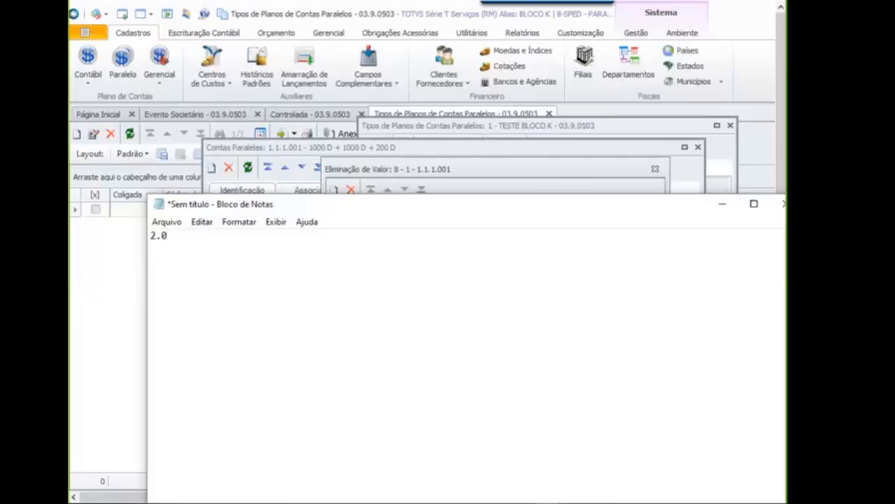
pyautogui.press('BackSpace')
pyautogui.write('200 d')
pyautogui.press('BackSpace')
pyautogui.write('D')
pyautogui.write('100')
pyautogui.press('BackSpace')
pyautogui.press('BackSpace')
pyautogui.write('.000')
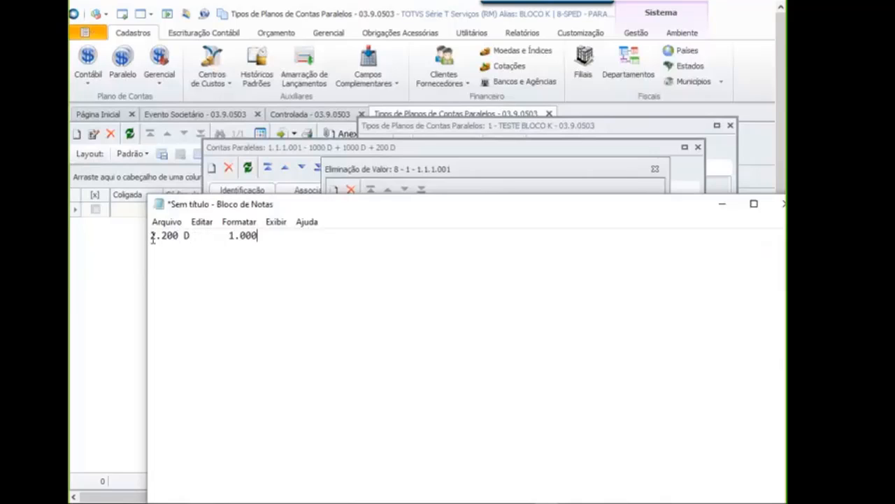
# Step: Add 1.200 D after the 1.000 in the note, then minimise Bloco de Notas to return to the elimination entry
pyautogui.moveTo(151, 237); pyautogui.dragTo(180, 236)
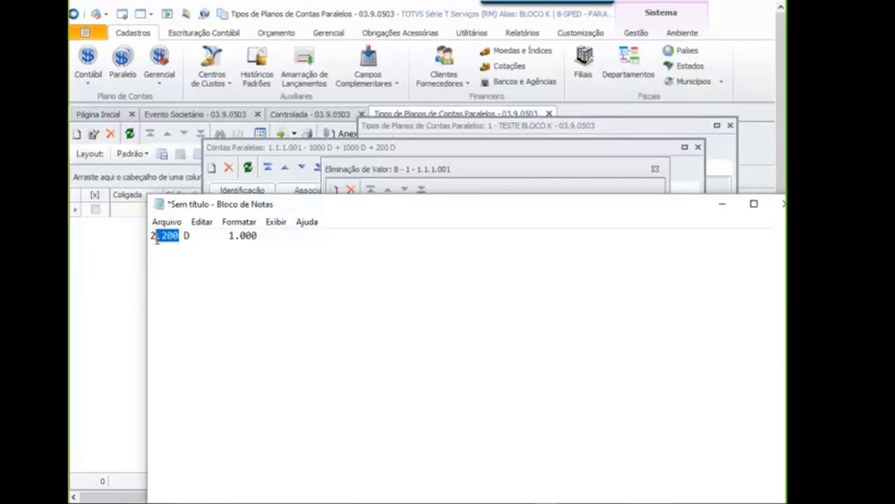
pyautogui.moveTo(229, 236); pyautogui.dragTo(260, 237)
pyautogui.click(280, 235)
pyautogui.write('1.200')
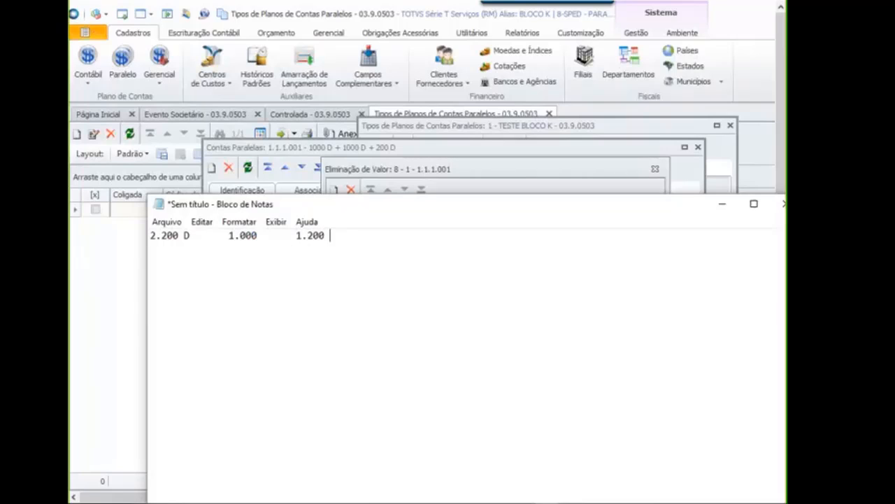
pyautogui.write(' D')
pyautogui.press('BackSpace')
pyautogui.write('D')
pyautogui.press('BackSpace')
pyautogui.moveTo(385, 212); pyautogui.dragTo(346, 265)
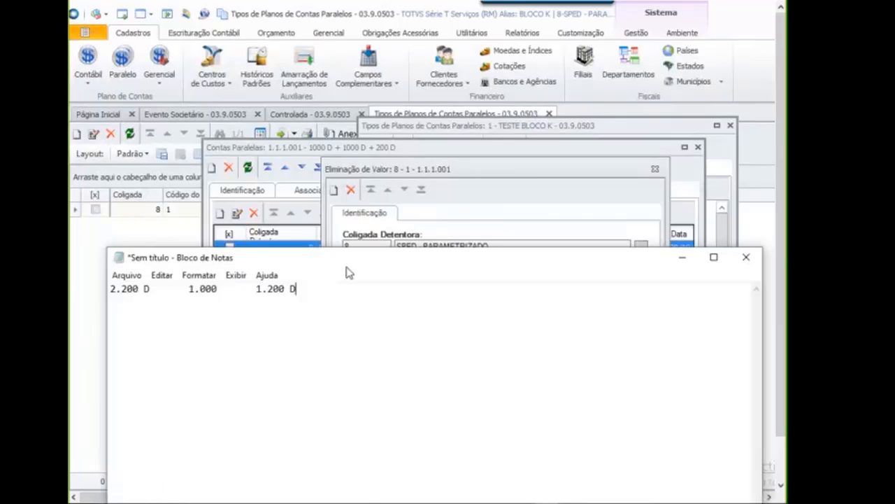
pyautogui.click(683, 258)
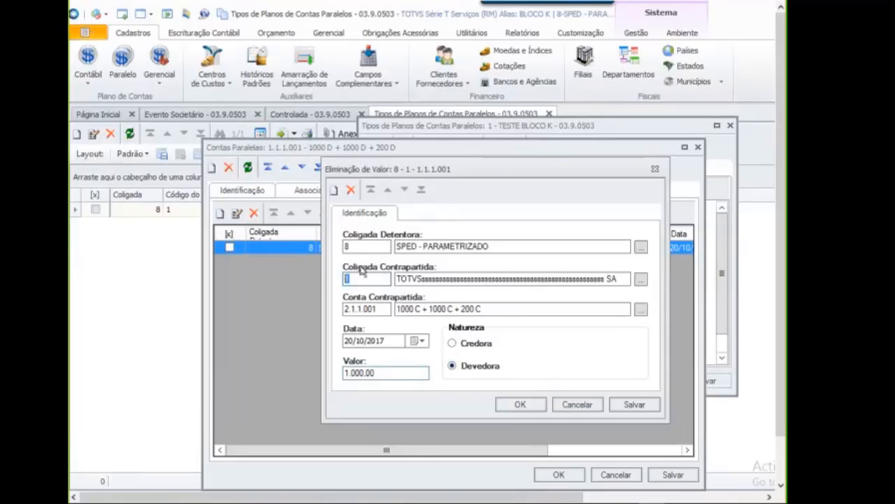
# Step: Switch the elimination entry's Natureza to Credora, check its Valor, and set the Natureza back to Devedora
pyautogui.moveTo(435, 171); pyautogui.dragTo(410, 176)
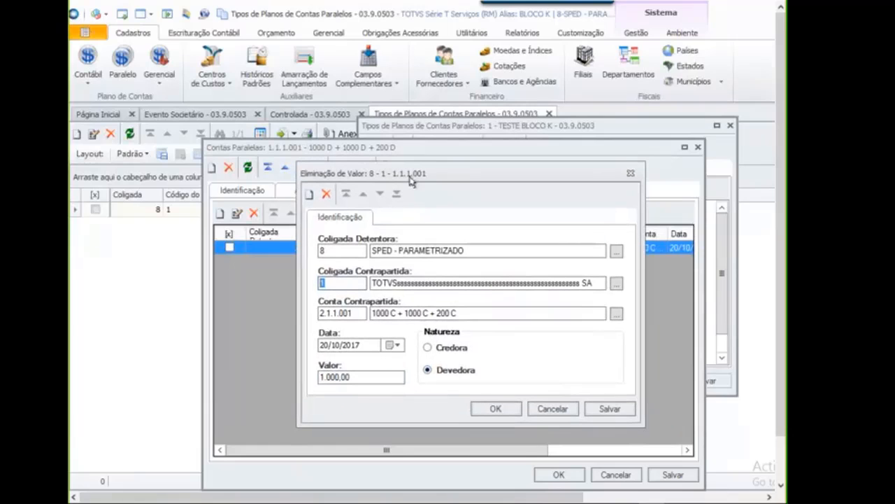
pyautogui.click(427, 348)
pyautogui.click(428, 347)
pyautogui.click(400, 374)
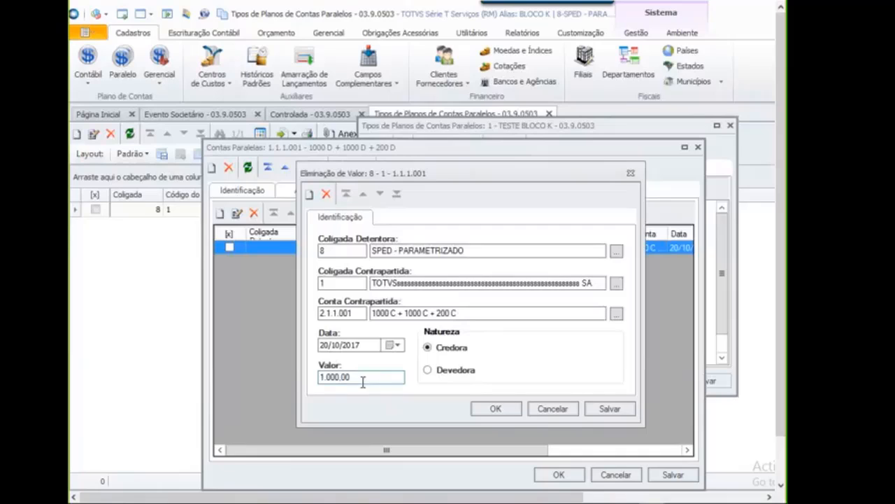
pyautogui.click(428, 371)
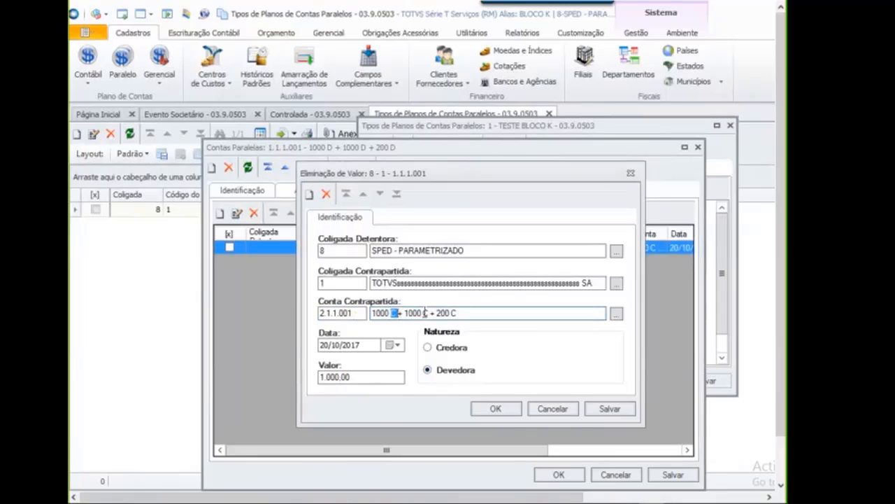
# Step: Examine the credit amounts in the Conta Contrapartida description of the elimination entry
pyautogui.doubleClick(459, 312)
pyautogui.doubleClick(393, 315)
pyautogui.press('Delete')
pyautogui.click(424, 313)
# Step: Cancel the elimination entry, then confirm and close the account 1.1.1.001 and TESTE BLOCO K plan windows
pyautogui.click(549, 413)
pyautogui.click(568, 314)
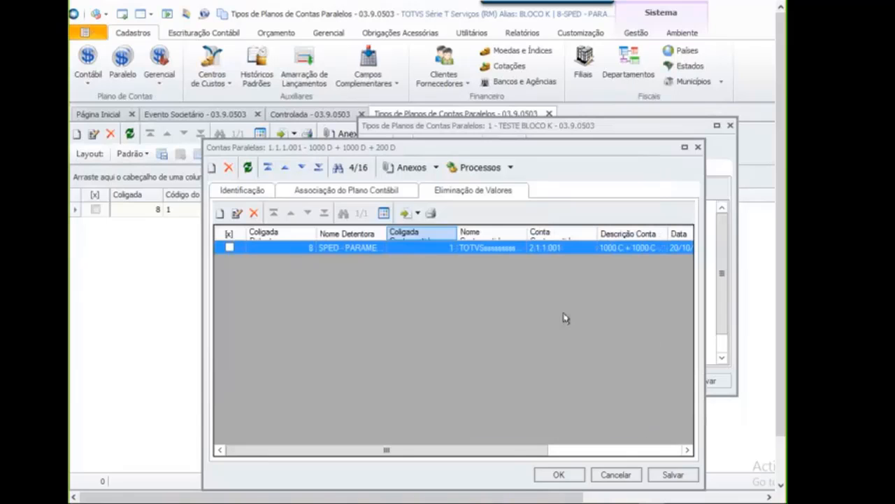
pyautogui.moveTo(481, 145)
pyautogui.mouseDown()
pyautogui.moveTo(497, 139)
pyautogui.moveTo(482, 144)
pyautogui.mouseUp()
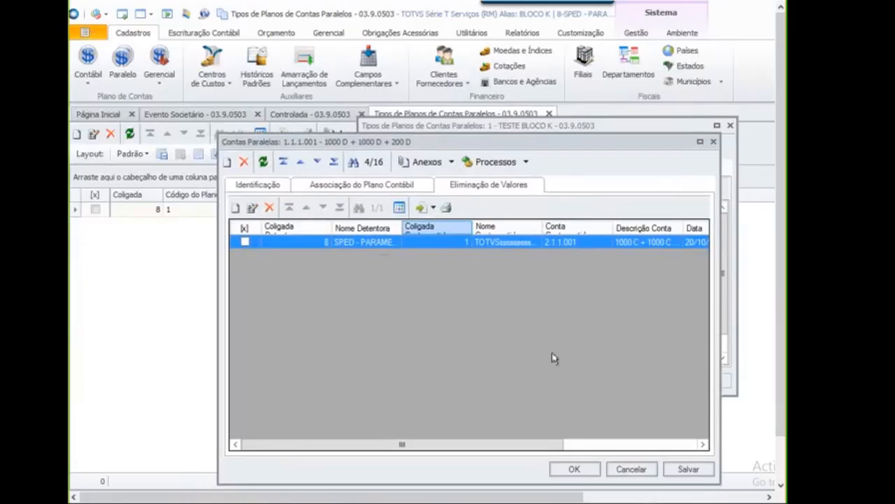
pyautogui.click(573, 470)
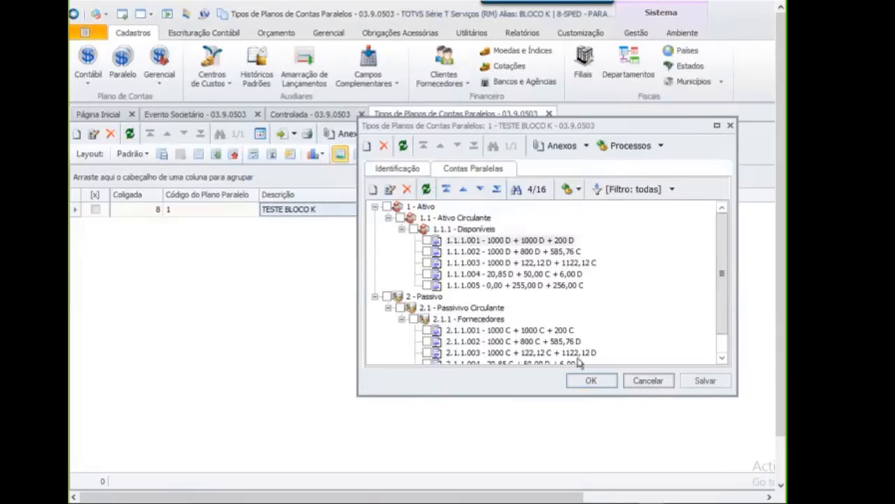
pyautogui.click(583, 380)
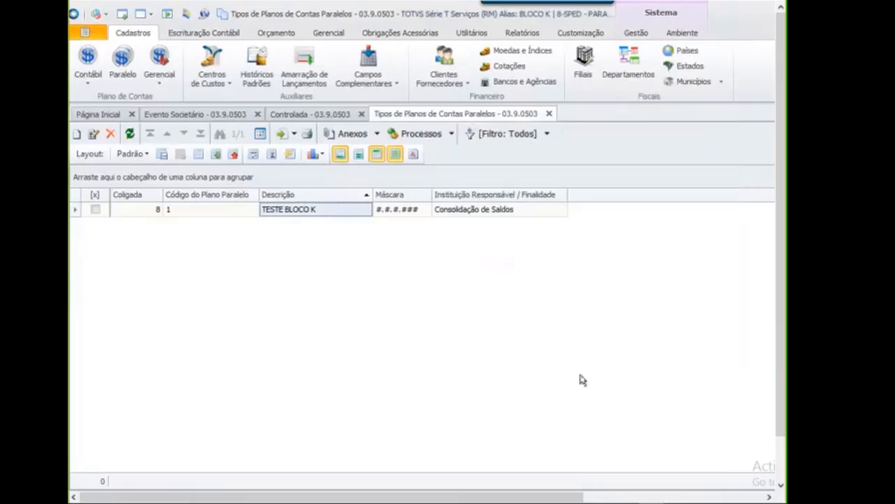
# Step: Mark the TESTE BLOCO K plan in the list of parallel chart types
pyautogui.click(451, 133)
pyautogui.click(96, 238)
pyautogui.click(93, 210)
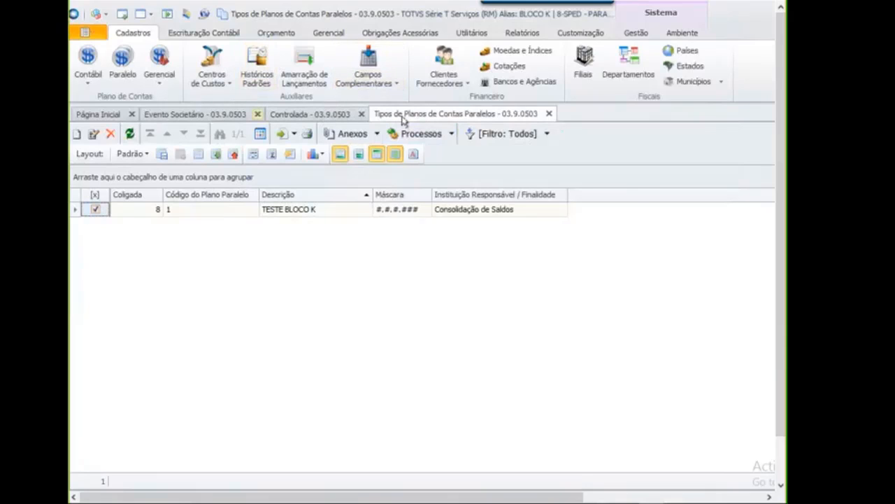
pyautogui.click(299, 115)
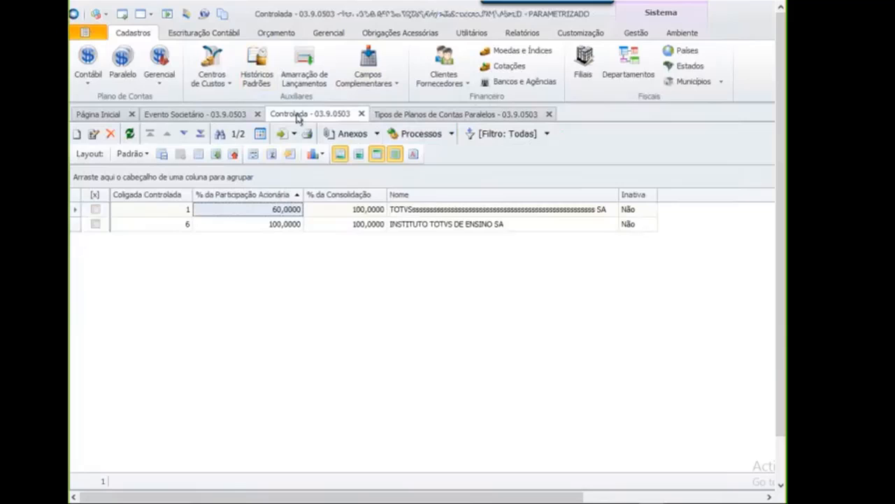
pyautogui.click(425, 114)
pyautogui.click(451, 133)
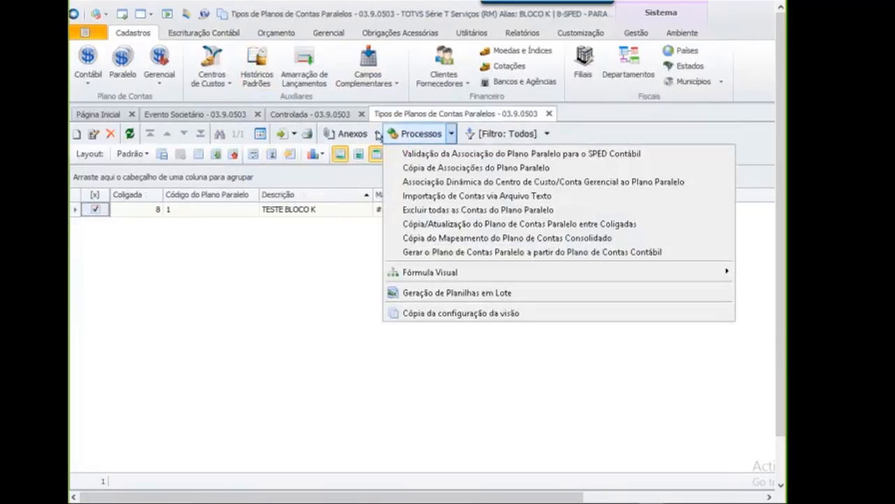
pyautogui.click(377, 134)
pyautogui.click(375, 135)
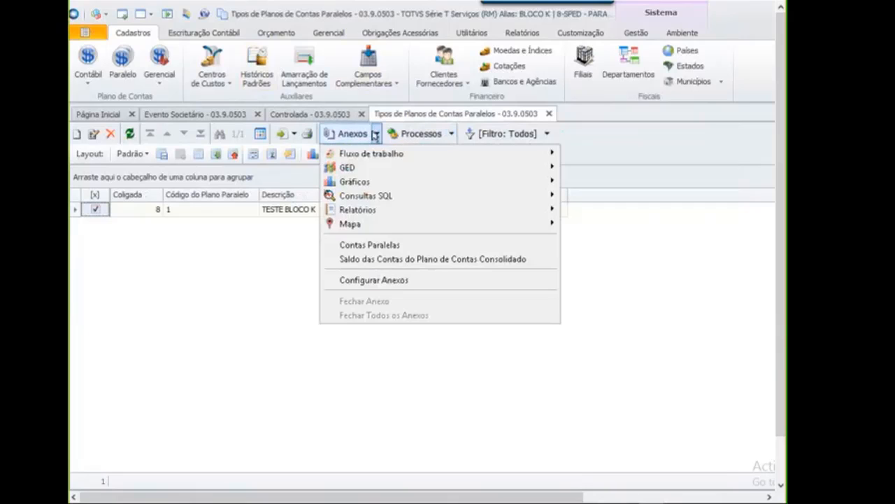
pyautogui.click(214, 254)
# Step: Open the Cálculo Saldo Consolidado routine of Bloco K under the accessory obligations
pyautogui.click(399, 35)
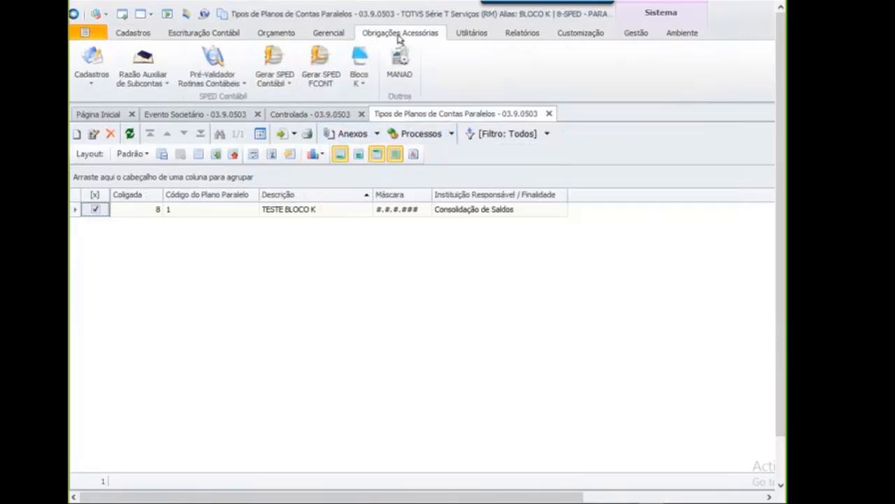
pyautogui.click(358, 79)
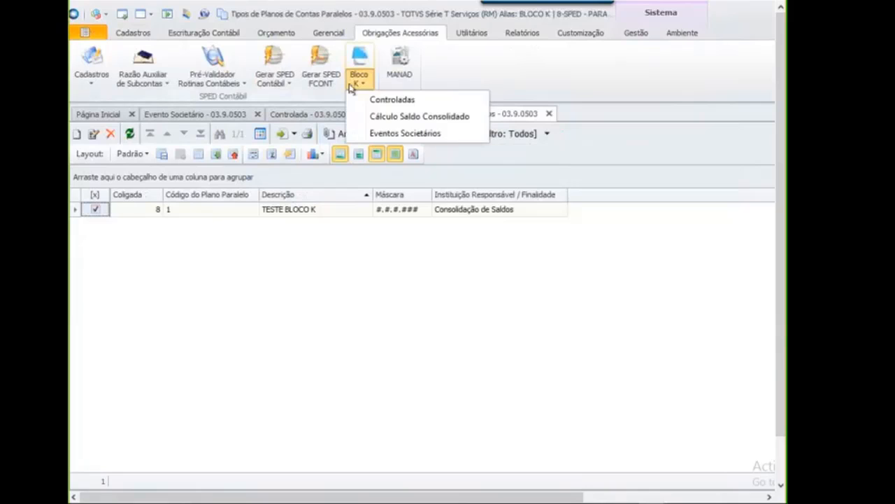
pyautogui.click(408, 118)
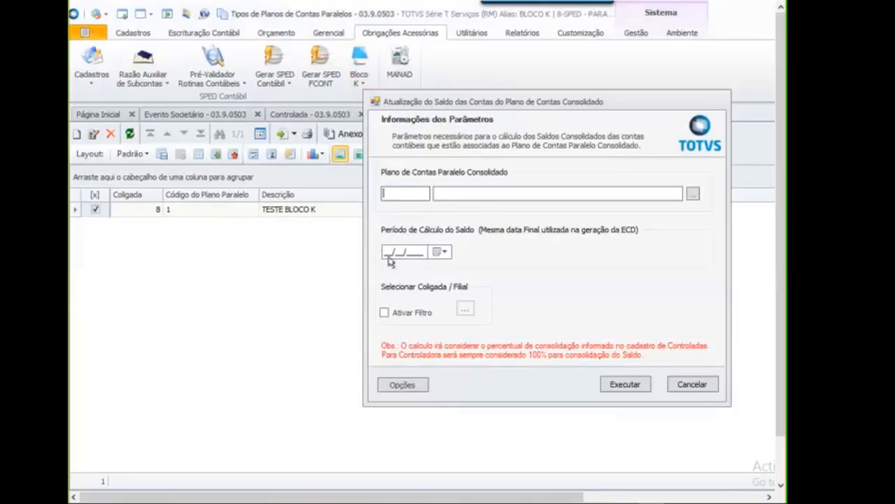
# Step: Try 17/06/2020 and 01/05/2020 as the Período de Cálculo do Saldo, and cancel the balance calculation
pyautogui.click(438, 253)
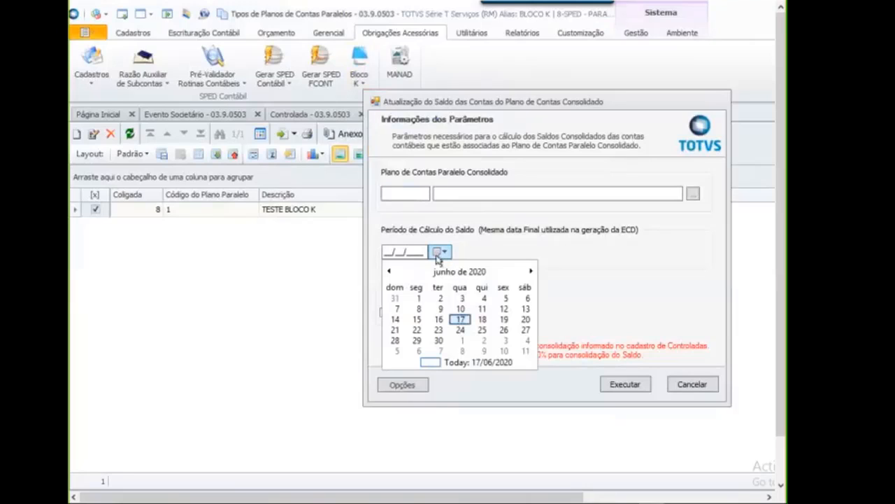
pyautogui.click(489, 248)
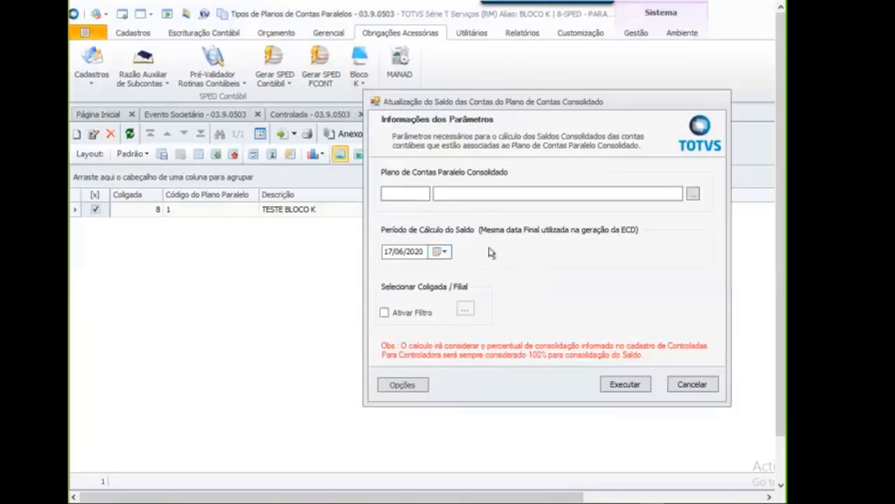
pyautogui.click(444, 252)
pyautogui.click(388, 271)
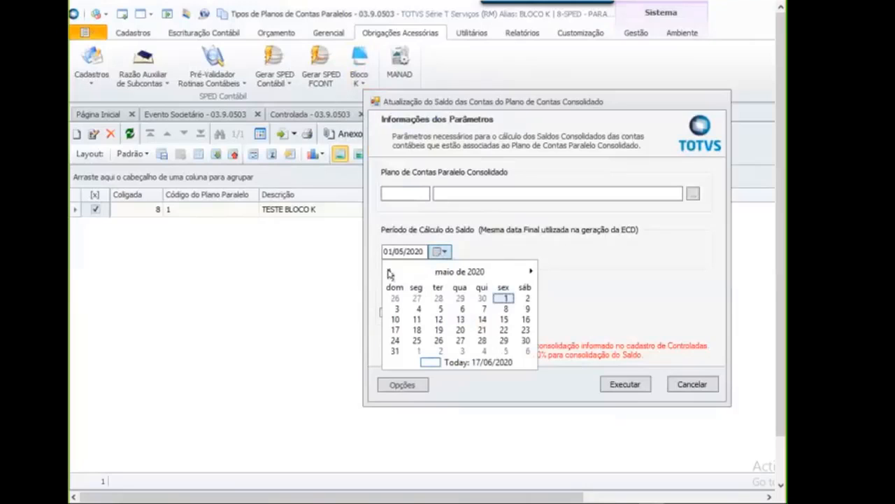
pyautogui.click(628, 295)
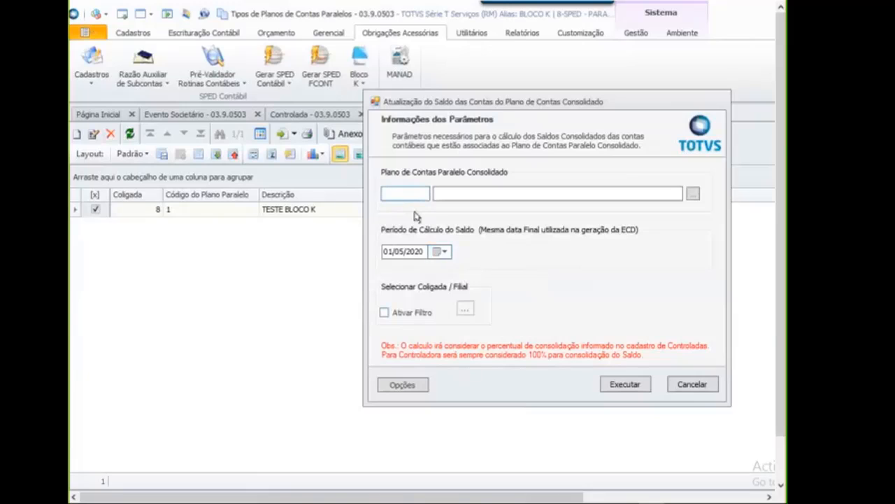
pyautogui.click(689, 385)
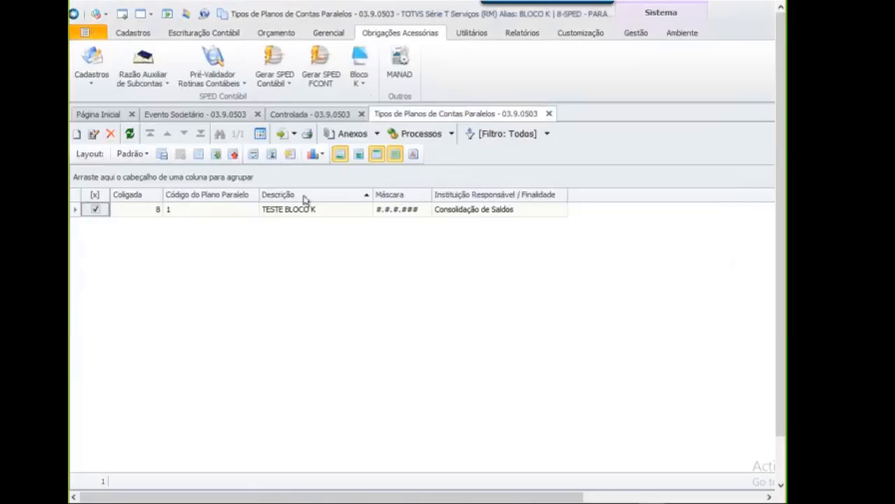
# Step: Open the plan's Saldo das Contas do Plano de Contas Consolidado attachment using the Todas filter
pyautogui.click(376, 134)
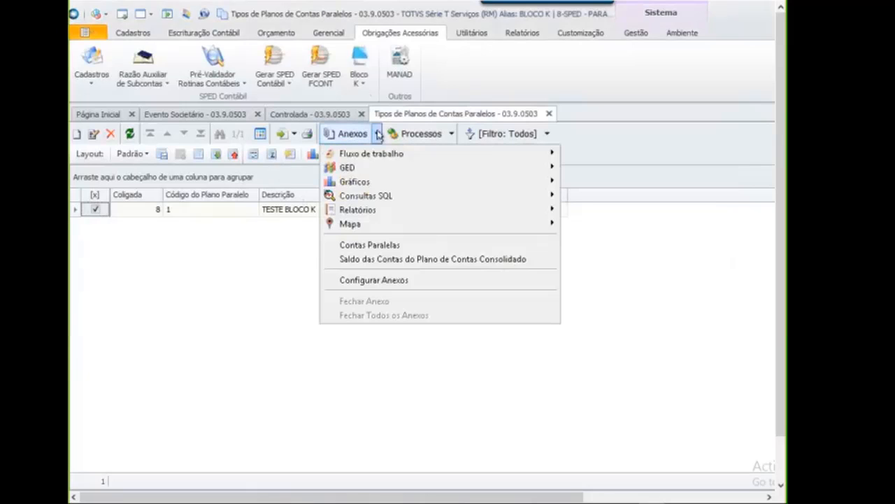
pyautogui.click(370, 259)
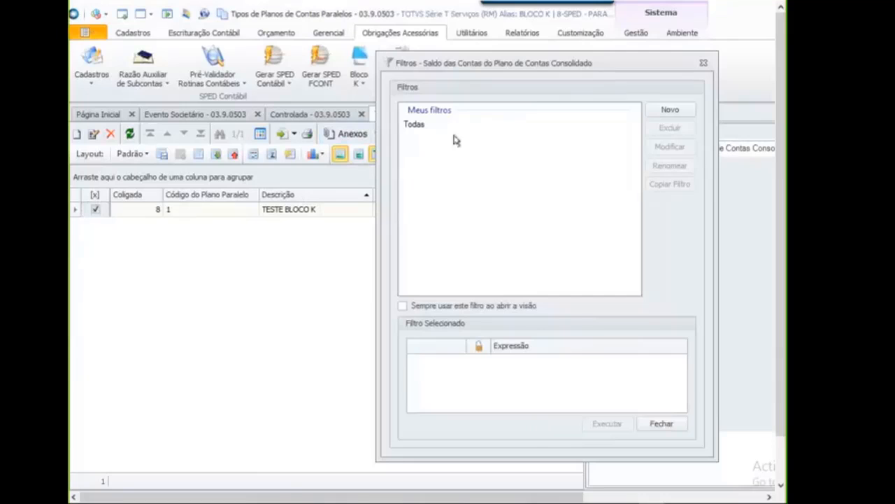
pyautogui.doubleClick(415, 127)
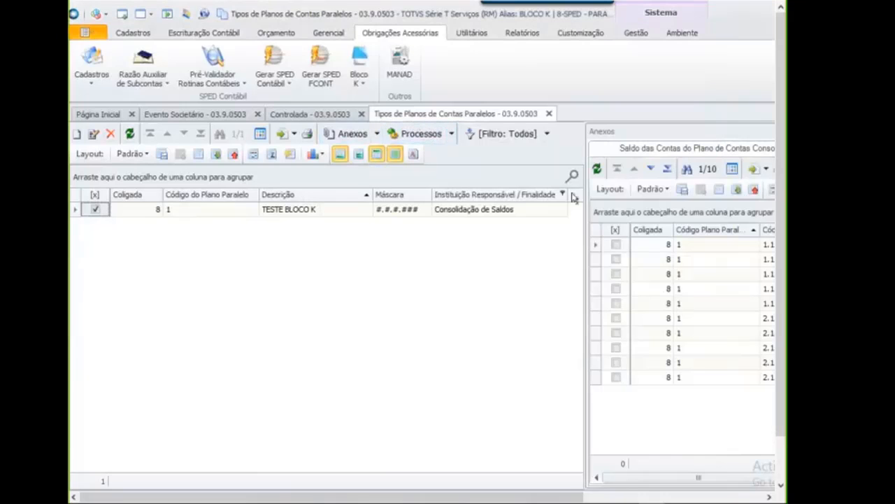
# Step: Widen the consolidated balances attachment and examine account 1.1.1.001's Valor Eliminado and Saldo Aglutinado
pyautogui.moveTo(585, 198); pyautogui.dragTo(156, 186)
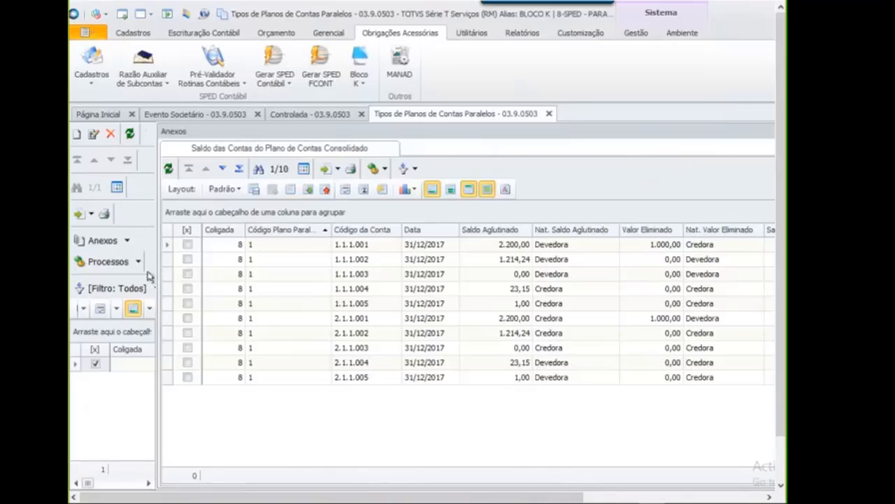
pyautogui.moveTo(156, 273); pyautogui.dragTo(100, 261)
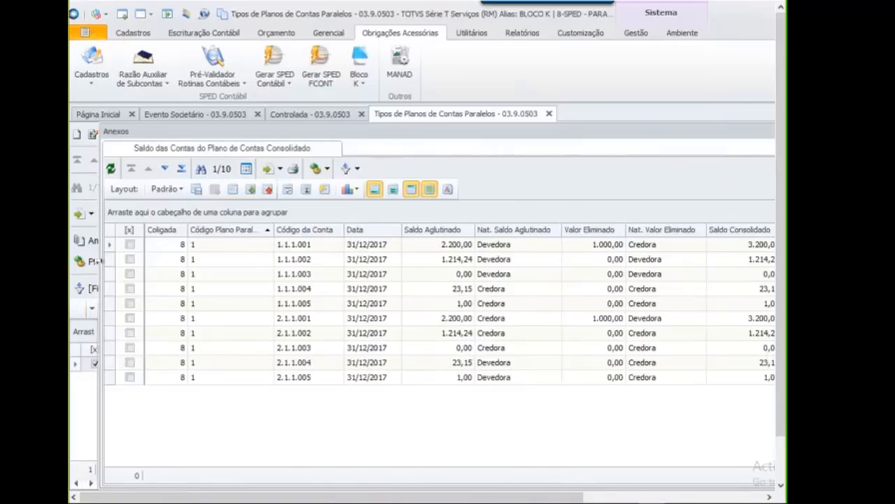
pyautogui.click(603, 245)
pyautogui.click(455, 245)
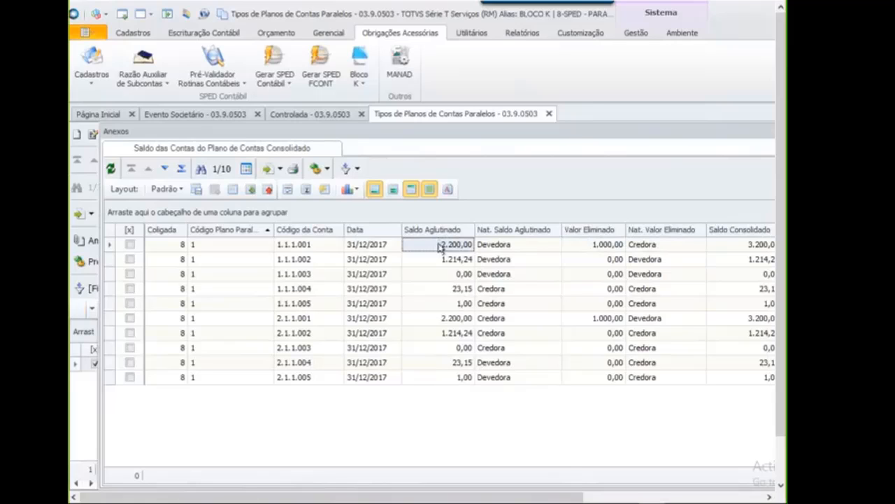
# Step: Examine account 1.1.1.001's Valor Eliminado, Nat. Valor Eliminado and Saldo Consolidado in the consolidated balances
pyautogui.click(619, 246)
pyautogui.click(632, 246)
pyautogui.click(608, 246)
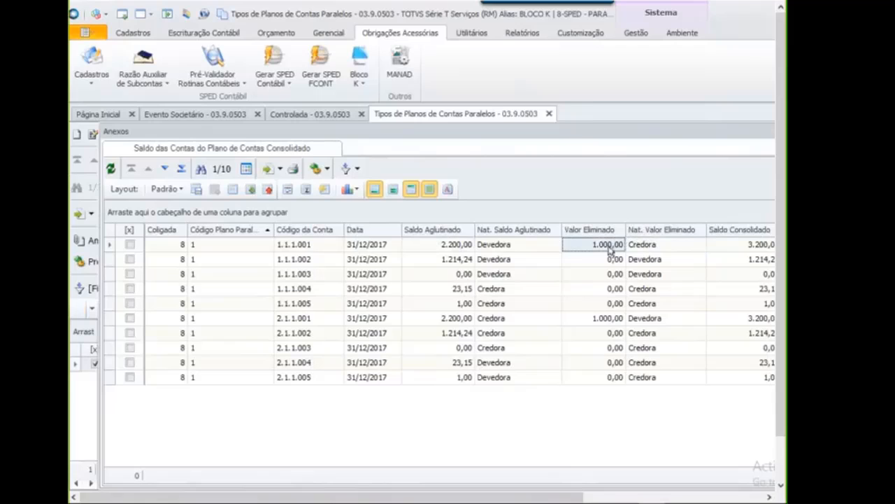
pyautogui.click(654, 246)
pyautogui.click(749, 245)
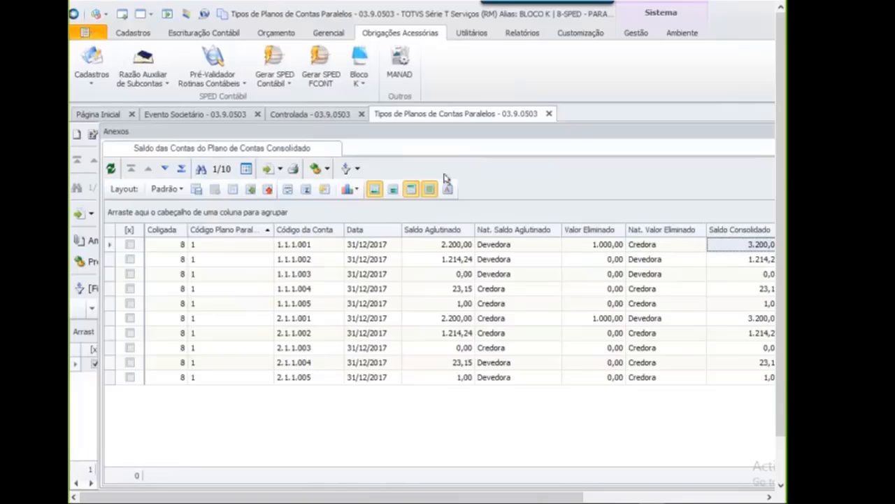
# Step: Open the Cálculo Saldo Consolidado routine of Bloco K and choose plan 1, TESTE BLOCO K, as the Plano de Contas Paralelo Consolidado
pyautogui.click(359, 73)
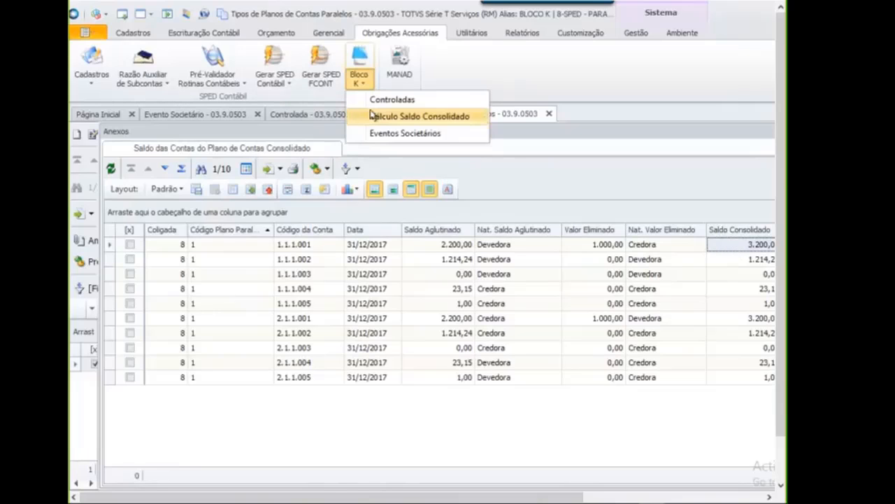
pyautogui.click(373, 116)
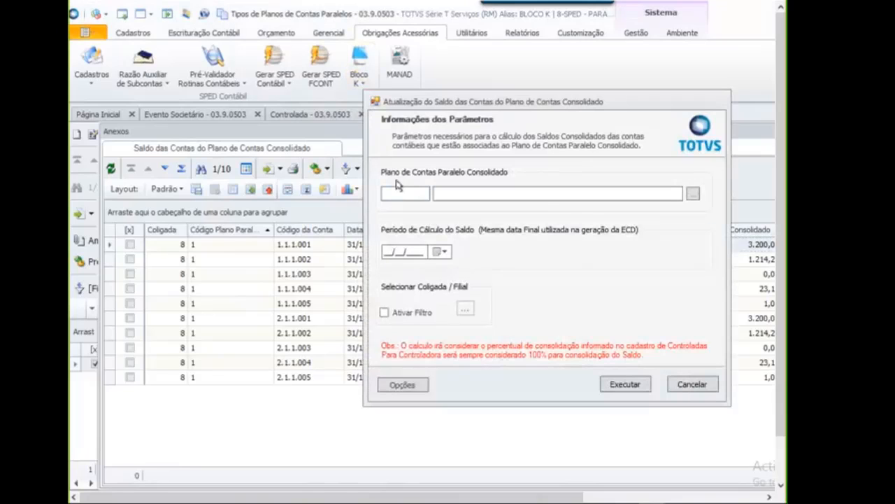
pyautogui.write('8')
pyautogui.press('Tab')
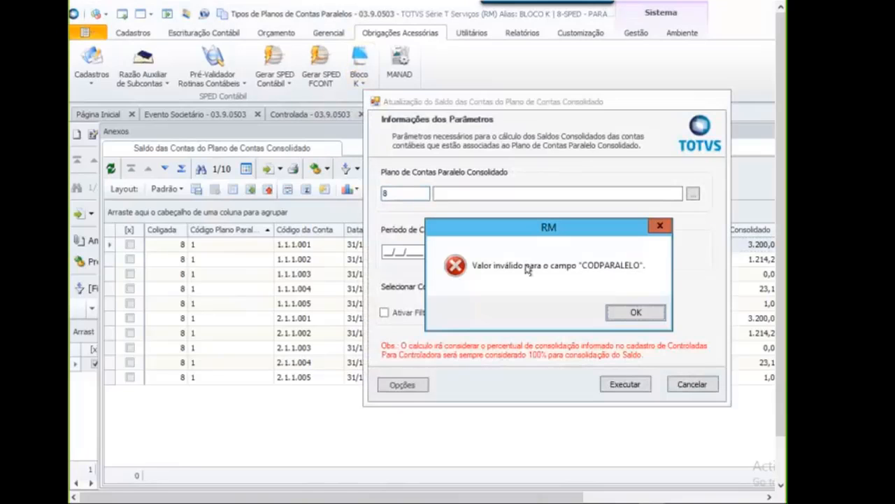
pyautogui.click(624, 307)
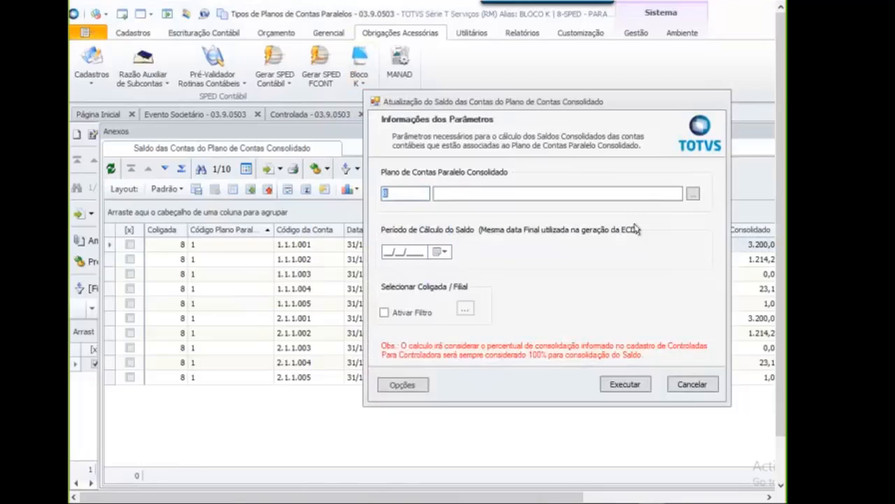
pyautogui.press('BackSpace')
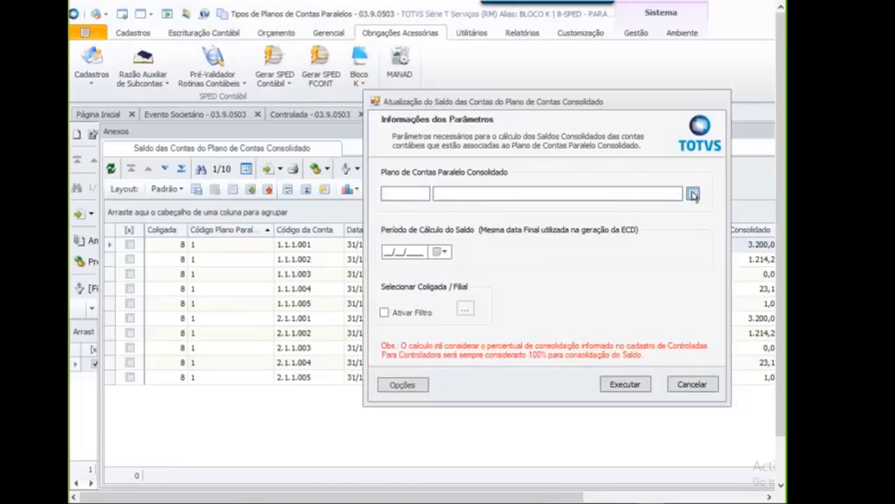
pyautogui.click(692, 194)
pyautogui.doubleClick(467, 224)
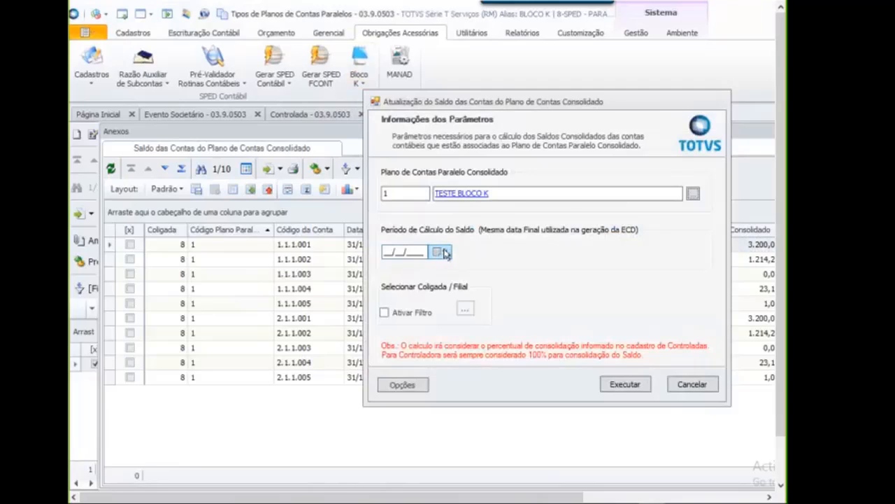
# Step: Run the balance calculation with 31/12/2017 as the Período de Cálculo do Saldo and refresh the consolidated account balances
pyautogui.click(439, 253)
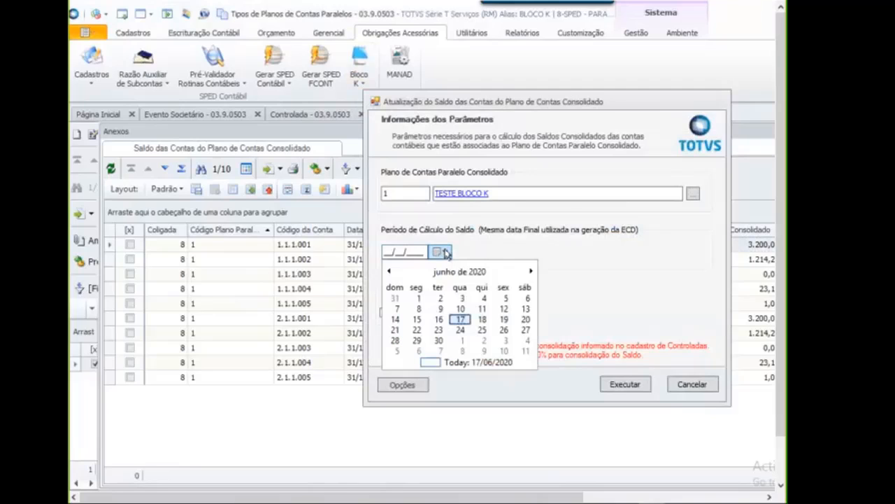
pyautogui.moveTo(422, 253); pyautogui.dragTo(375, 251)
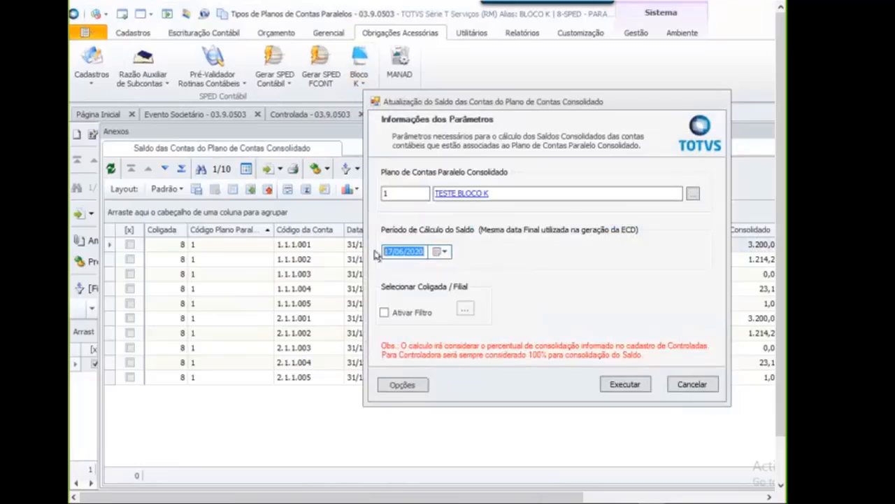
pyautogui.write('31/12/2018')
pyautogui.press('BackSpace')
pyautogui.write('7')
pyautogui.press('Tab')
pyautogui.click(632, 383)
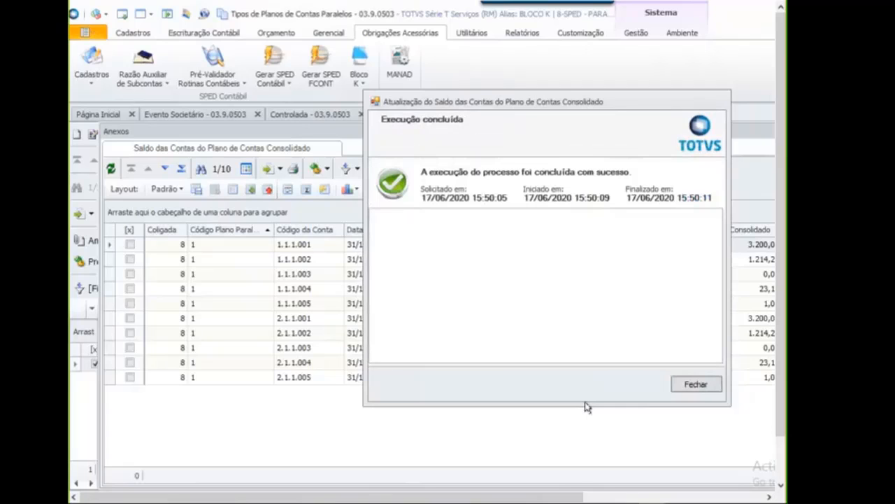
pyautogui.click(693, 383)
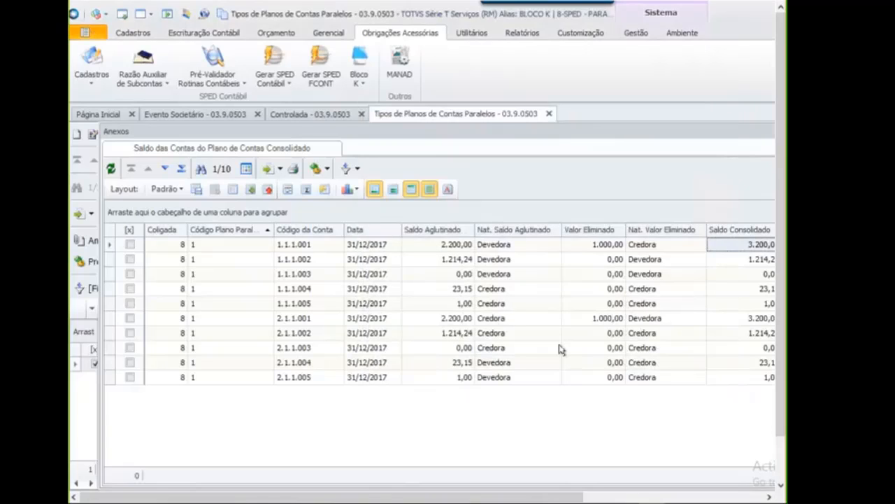
pyautogui.click(110, 170)
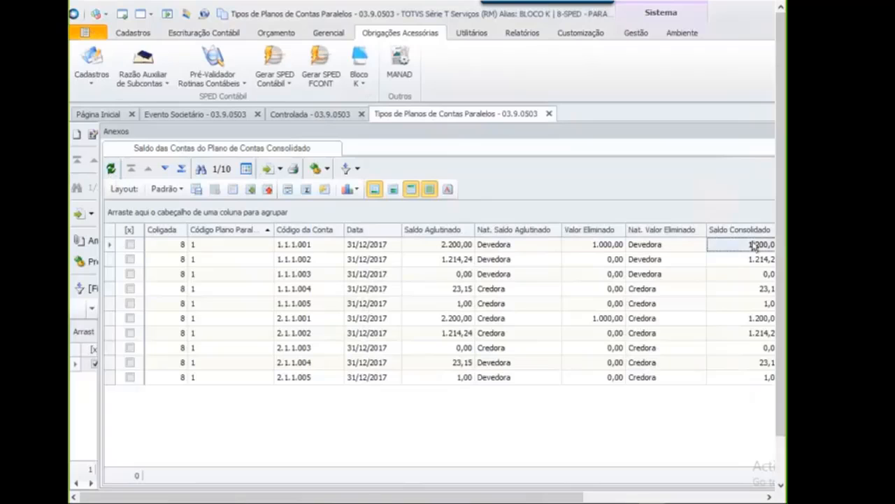
# Step: Compare account 1.1.1.001's Saldo Aglutinado, Valor Eliminado and Saldo Consolidado with their debit or credit natures
pyautogui.click(452, 246)
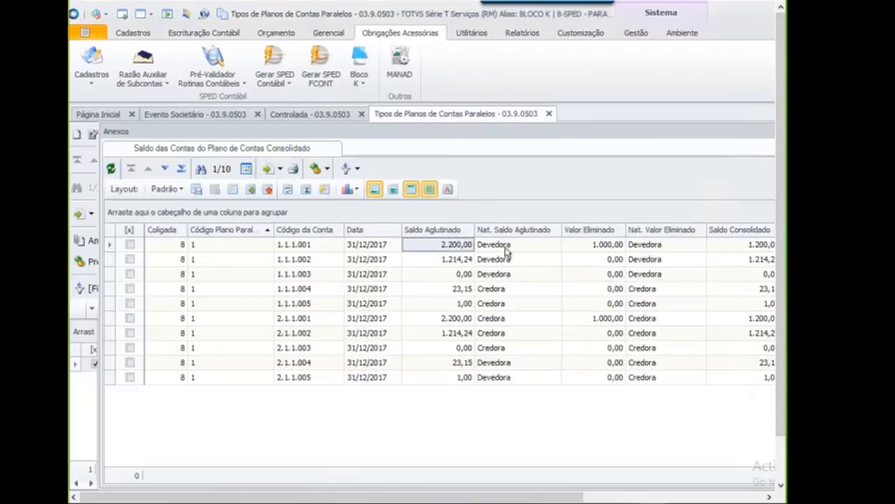
pyautogui.click(612, 247)
pyautogui.click(637, 246)
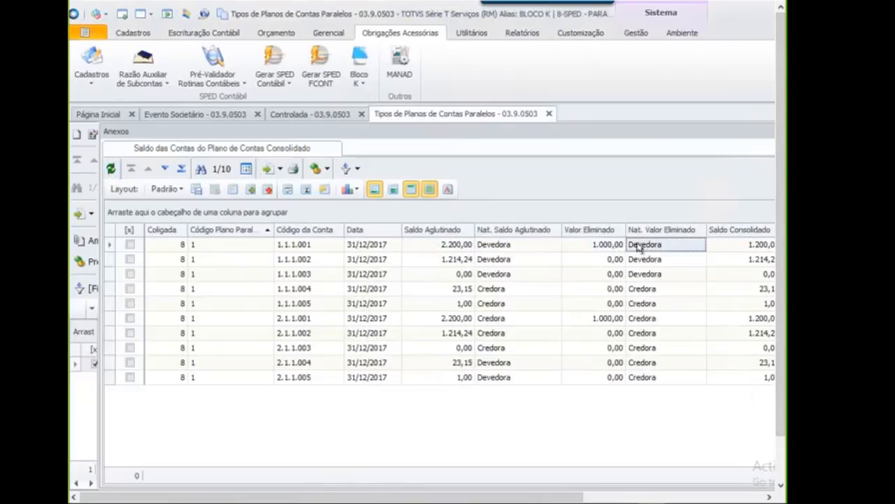
pyautogui.click(615, 246)
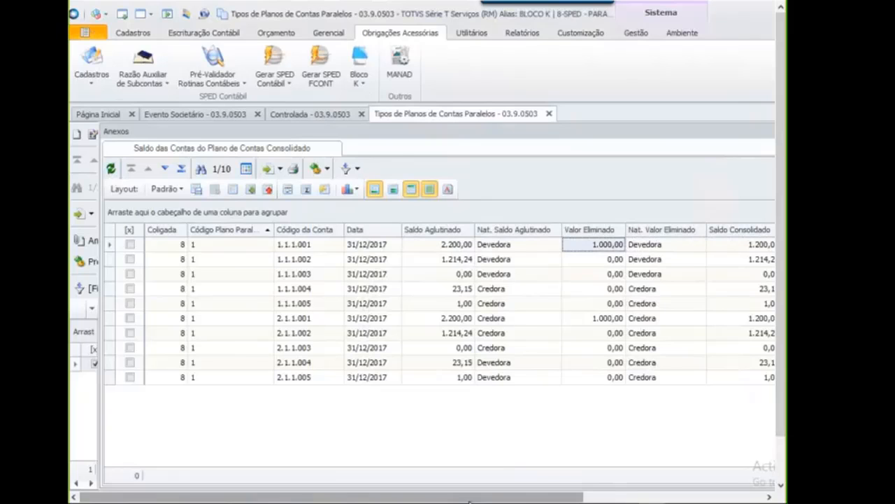
pyautogui.moveTo(474, 497); pyautogui.dragTo(513, 497)
pyautogui.click(706, 247)
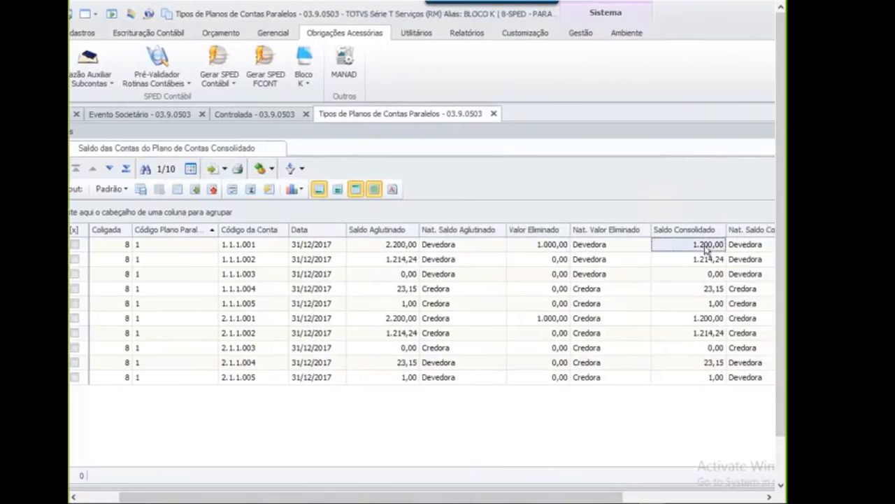
pyautogui.click(745, 245)
pyautogui.click(713, 245)
pyautogui.click(733, 246)
pyautogui.moveTo(526, 494); pyautogui.dragTo(486, 485)
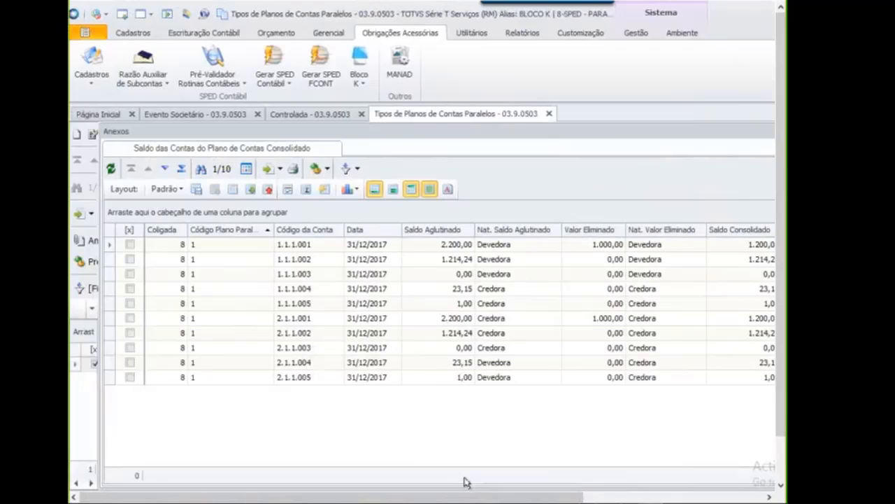
pyautogui.click(391, 305)
pyautogui.click(369, 317)
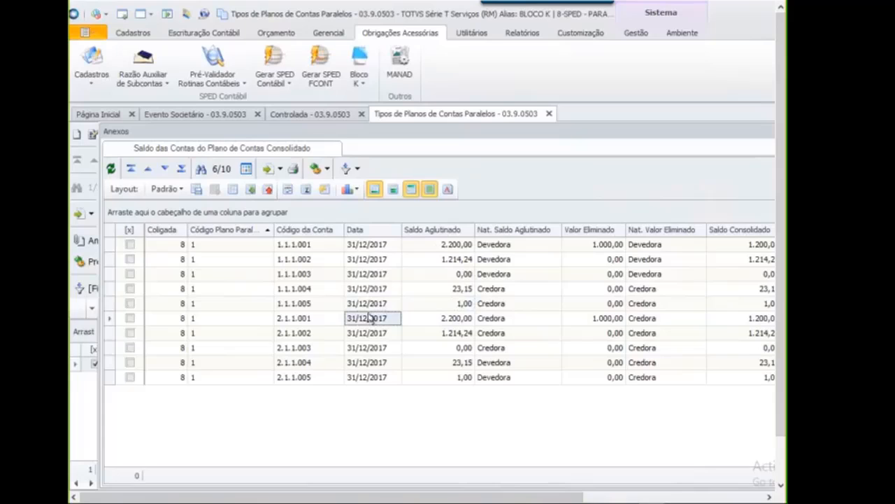
pyautogui.click(363, 306)
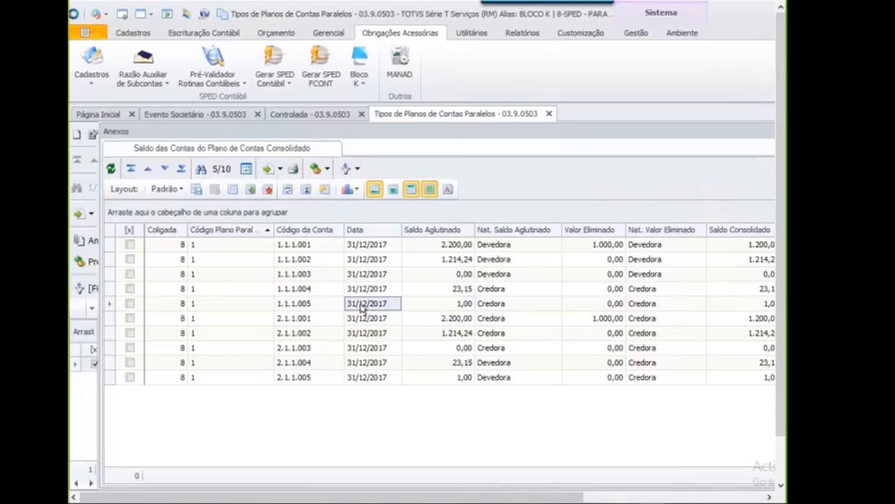
pyautogui.click(277, 307)
pyautogui.click(261, 304)
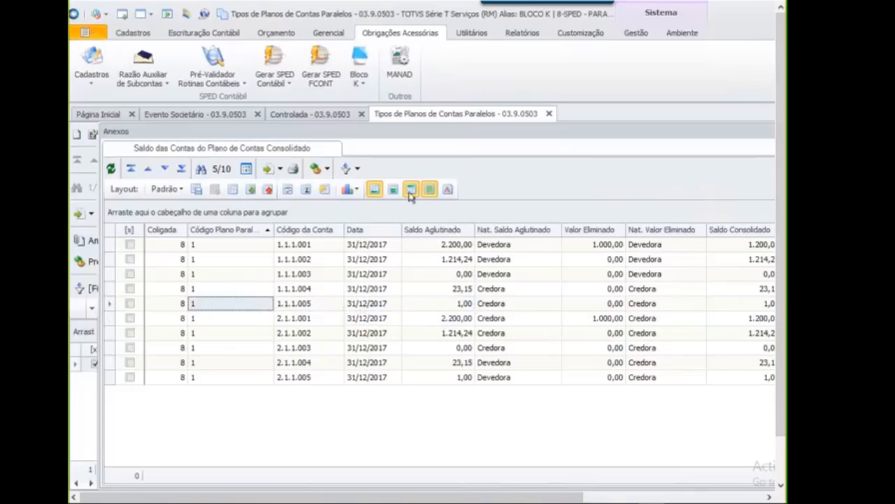
pyautogui.click(368, 80)
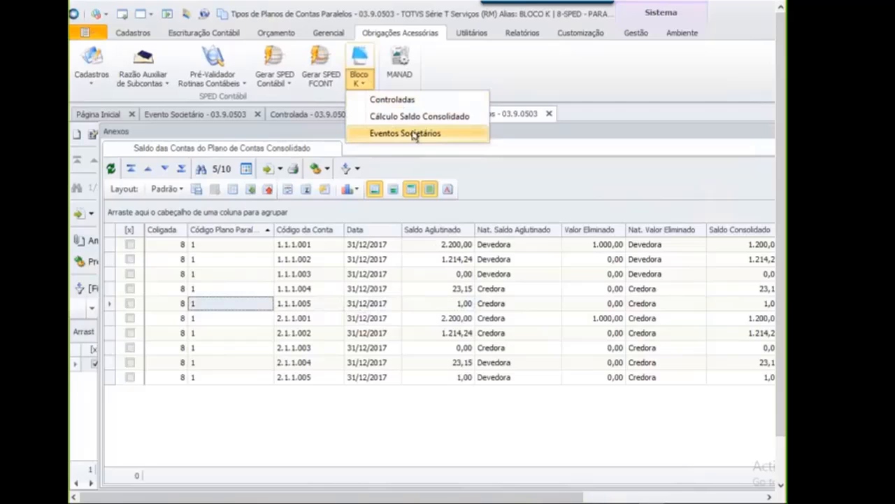
pyautogui.click(390, 153)
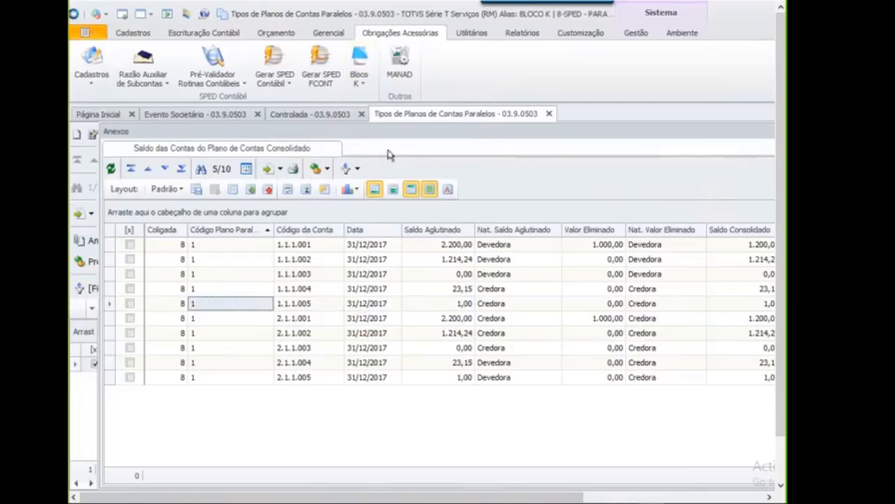
# Step: Start Gerar SPED Contábil with layout 6.0 and accept the process parameters with TESTE BLOCO K as the Plano Consolidado - Bloco K
pyautogui.click(287, 85)
pyautogui.click(287, 99)
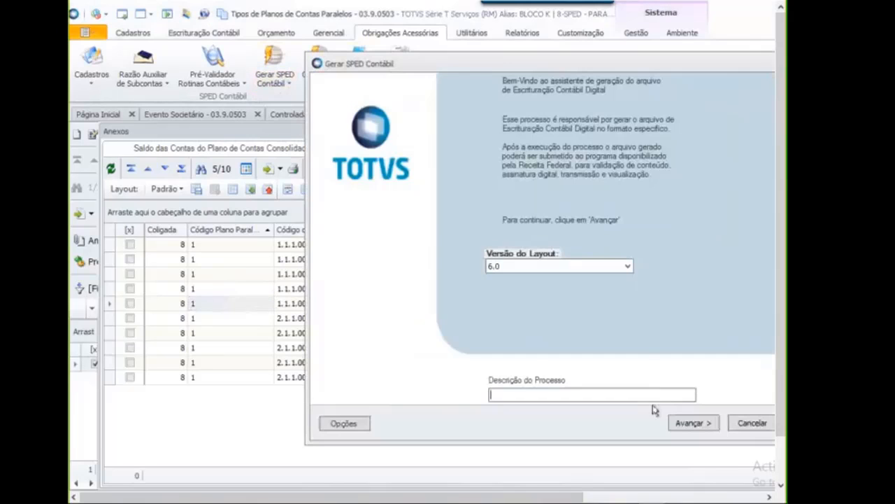
pyautogui.click(692, 422)
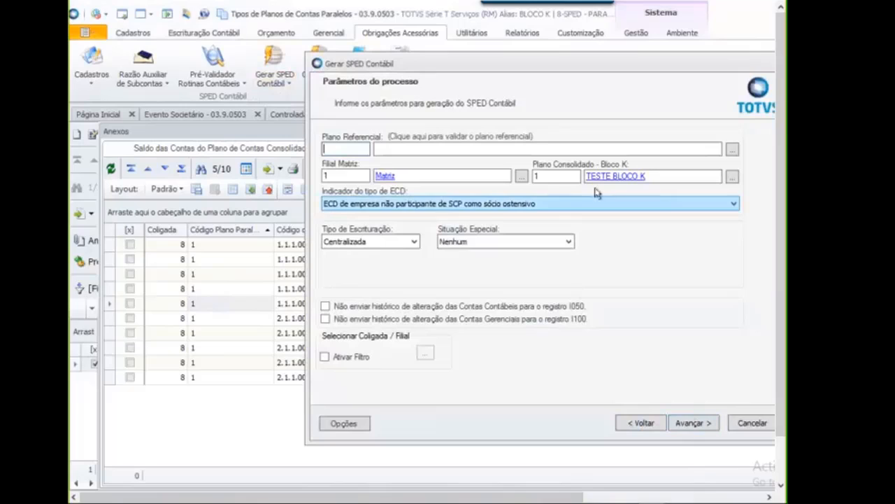
pyautogui.click(545, 176)
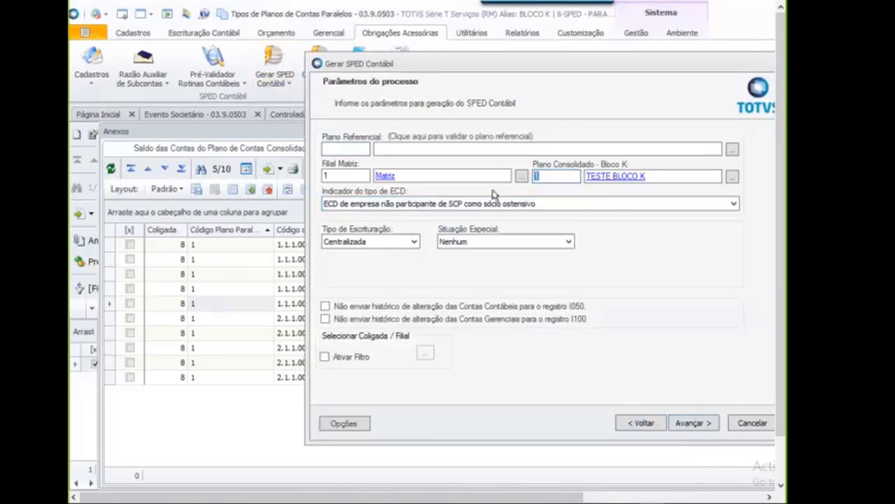
pyautogui.click(556, 176)
pyautogui.click(698, 423)
pyautogui.moveTo(583, 61); pyautogui.dragTo(527, 55)
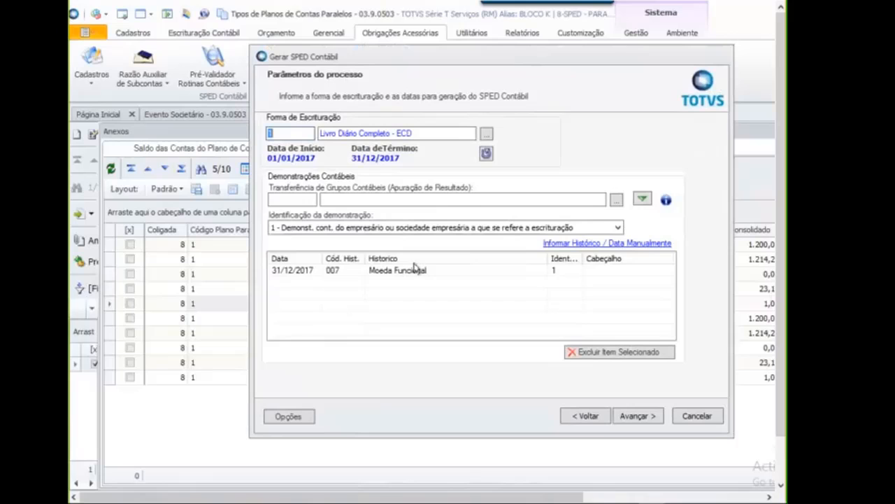
# Step: Accept the Livro Diário Completo - ECD and complementary settings, and choose Não for executing the Pré-Validador
pyautogui.click(644, 416)
pyautogui.click(696, 417)
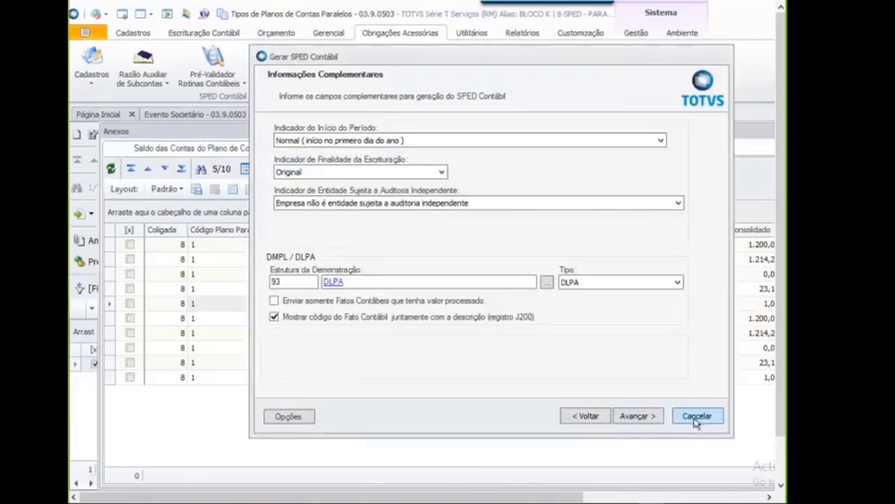
pyautogui.click(637, 416)
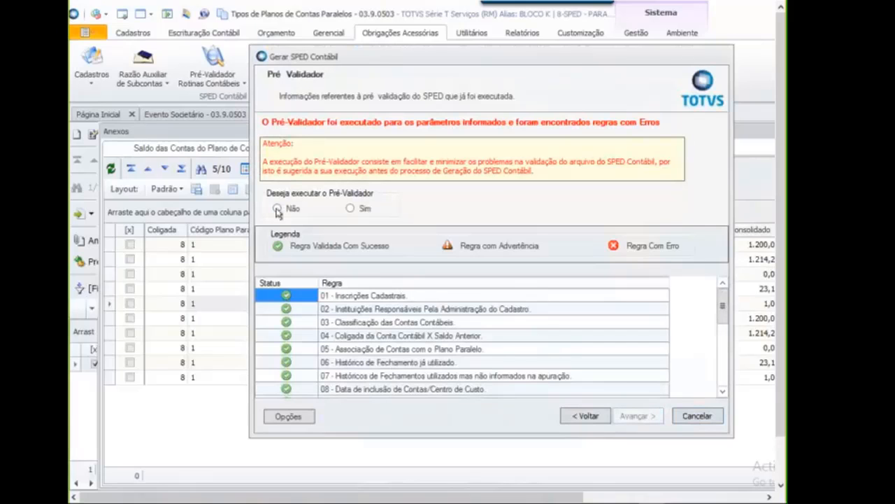
pyautogui.click(277, 208)
pyautogui.click(648, 414)
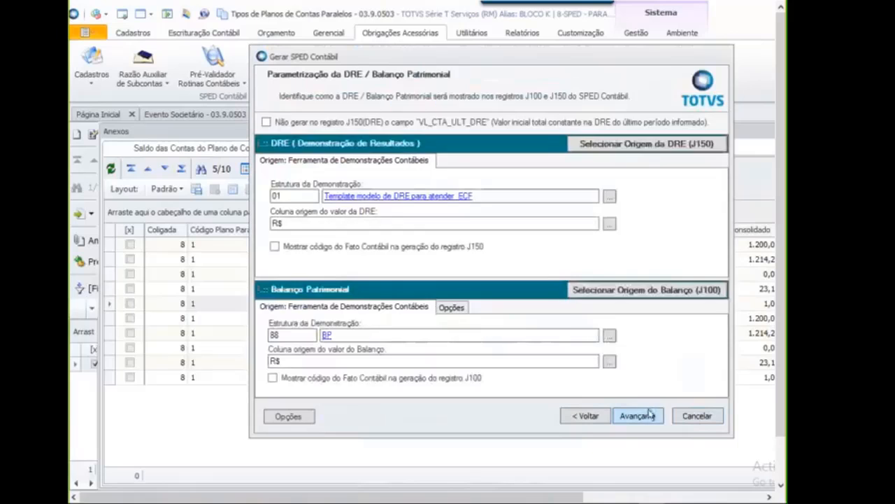
# Step: Accept the DRE / Balanço Patrimonial parameters and the selected optional registers, continuing to the bookkeeping signatories
pyautogui.click(649, 414)
pyautogui.click(576, 416)
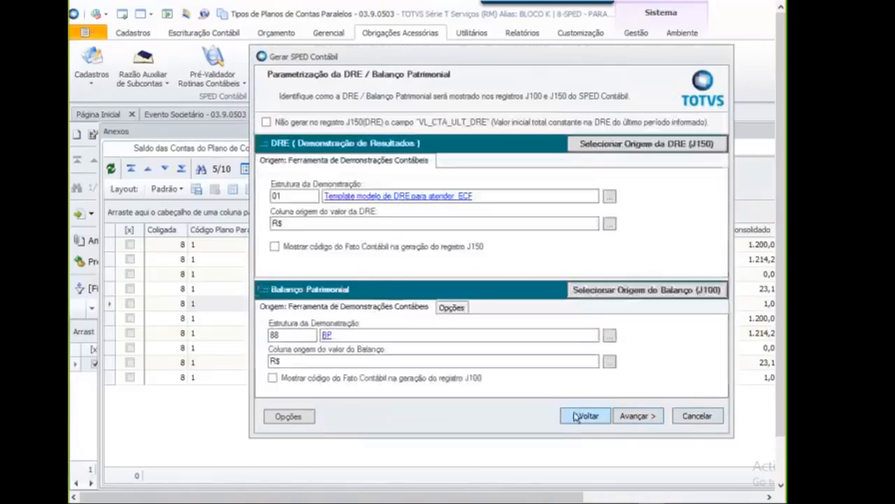
pyautogui.click(636, 419)
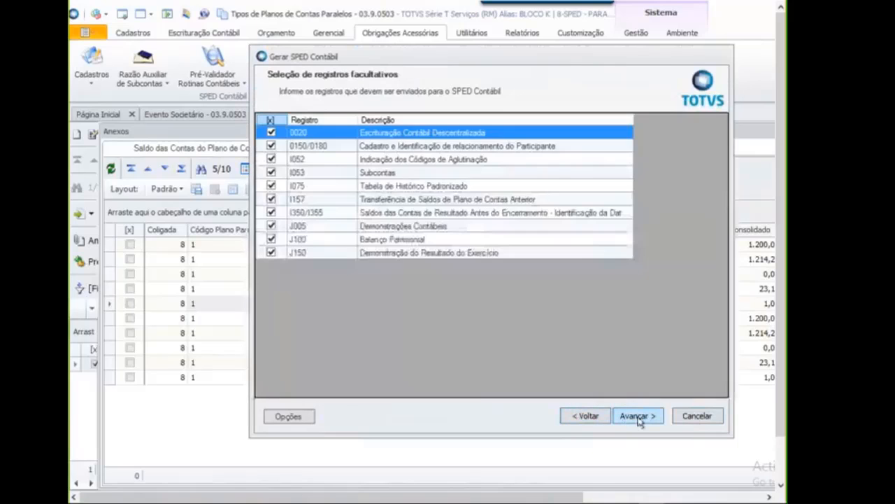
pyautogui.click(639, 419)
pyautogui.click(639, 417)
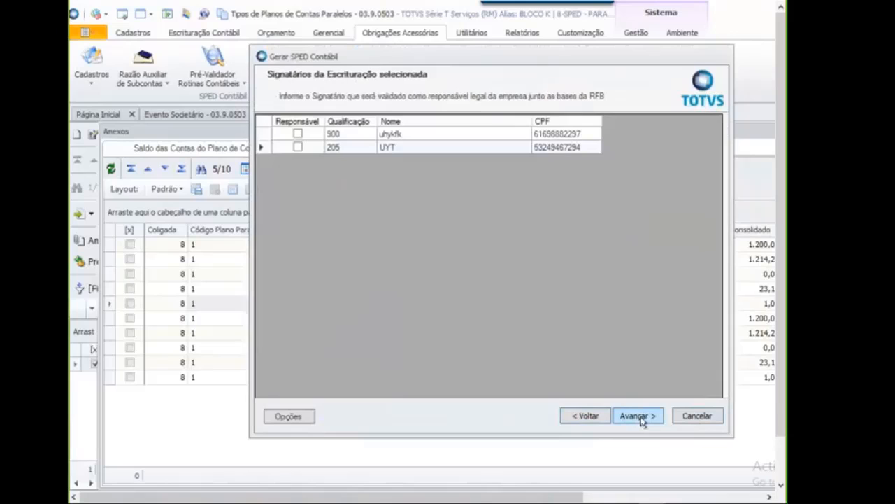
# Step: Mark the signatory with Qualificação 205 as Responsável and execute the SPED Contábil generation
pyautogui.click(298, 147)
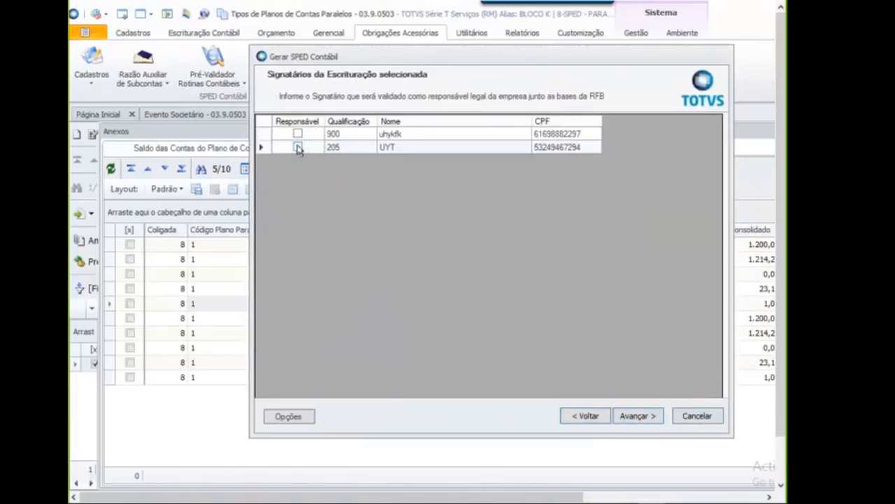
pyautogui.click(633, 417)
pyautogui.click(633, 417)
pyautogui.click(669, 332)
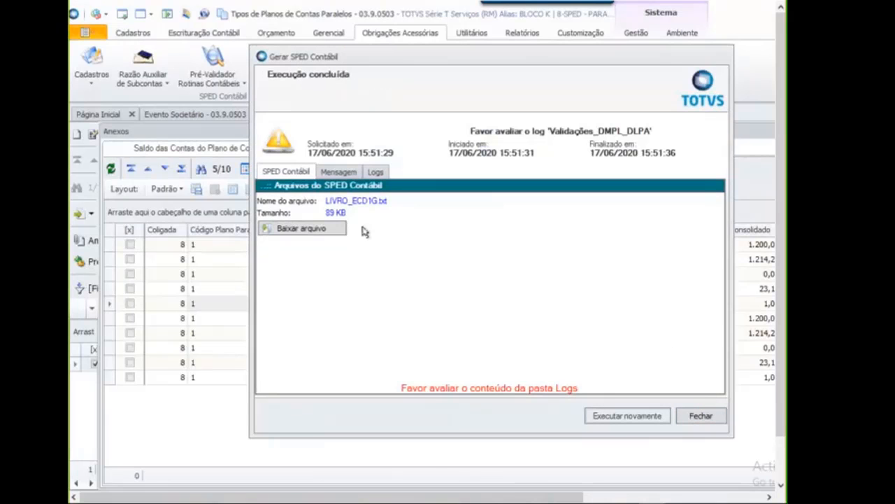
# Step: Start downloading the generated SPED Contábil file and create a folder named WEB on the Desktop for it
pyautogui.click(302, 229)
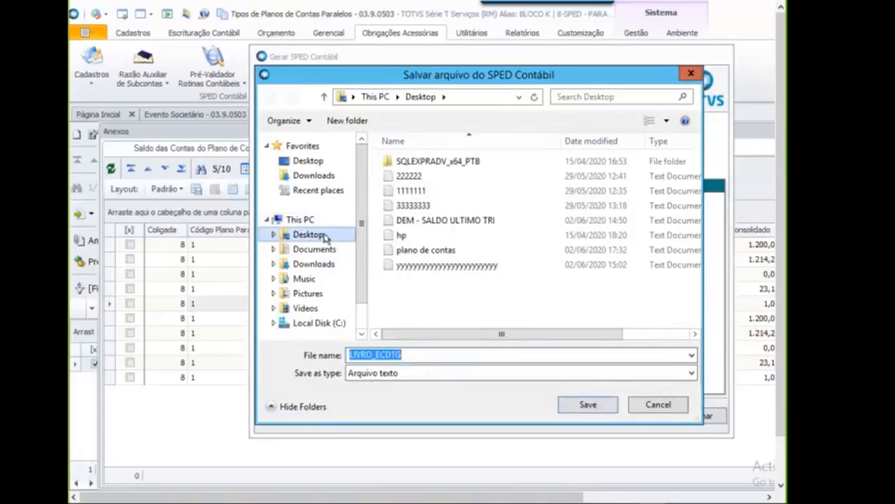
pyautogui.click(323, 238)
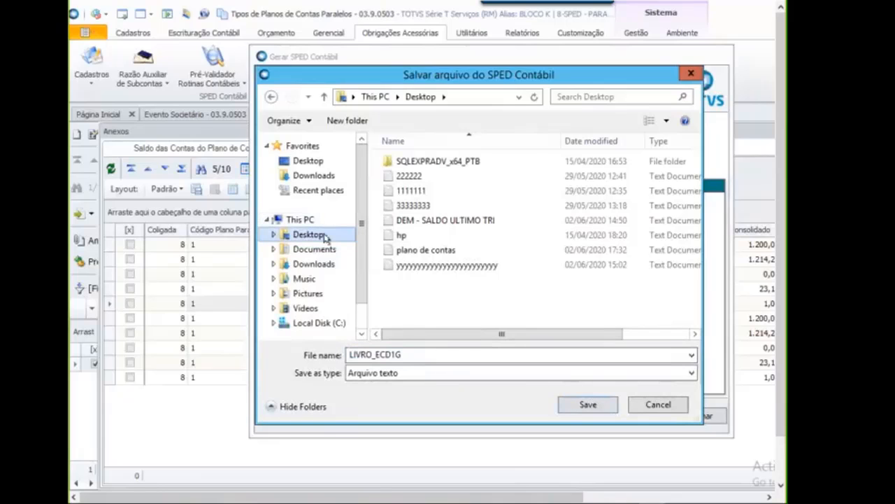
pyautogui.rightClick(414, 294)
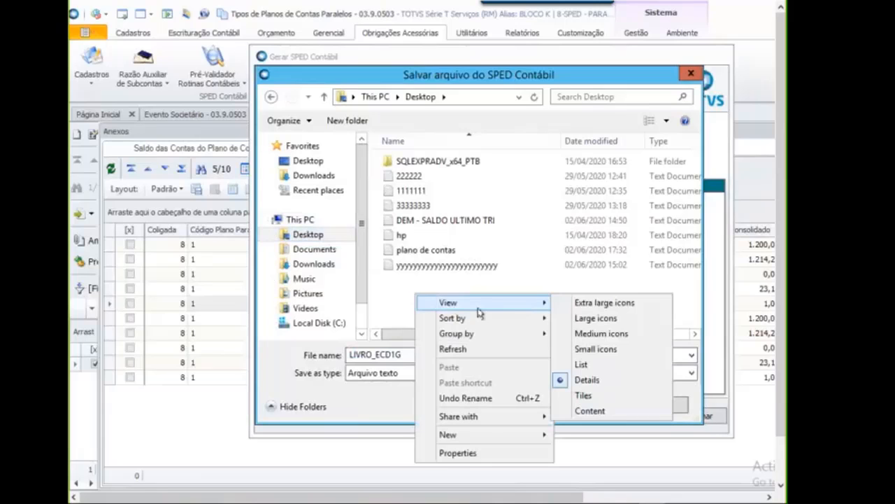
pyautogui.moveTo(538, 436)
pyautogui.click(584, 432)
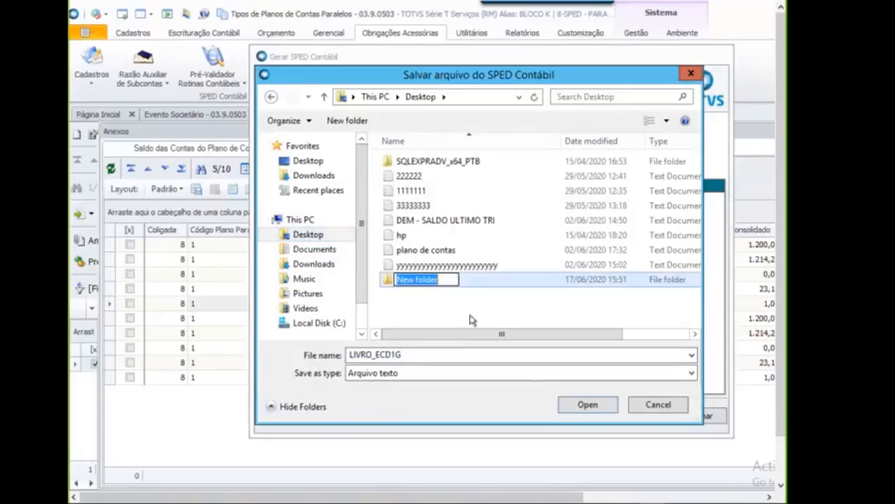
pyautogui.write('WE')
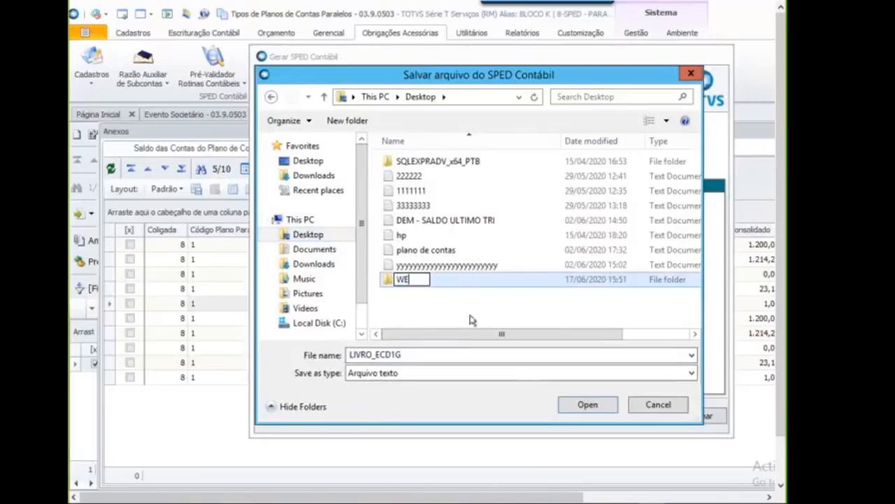
pyautogui.write('BNAR')
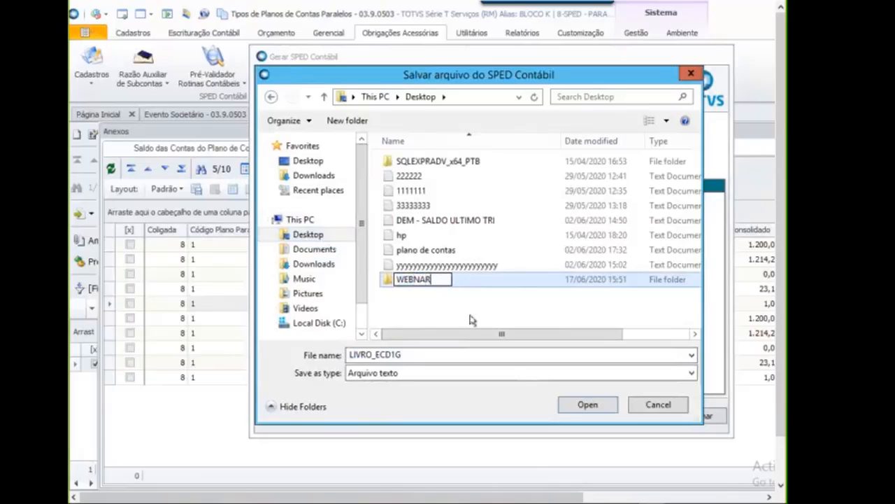
pyautogui.press('BackSpace')
pyautogui.press('BackSpace')
pyautogui.press('BackSpace')
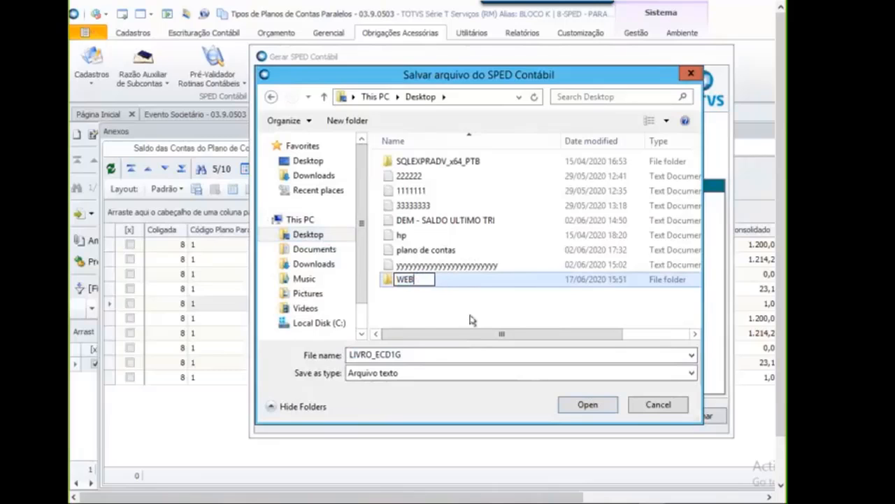
pyautogui.click(474, 282)
# Step: Save the SPED file as LIVRO_ECD1G in the WEB folder
pyautogui.doubleClick(474, 282)
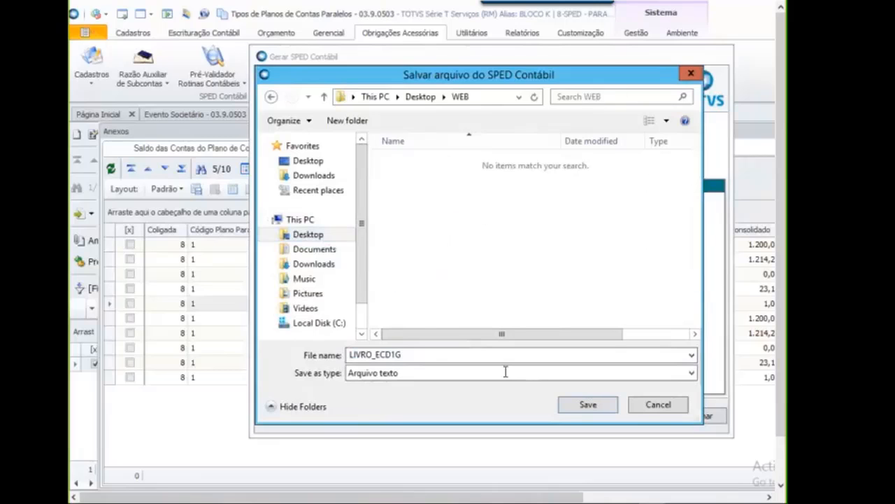
pyautogui.click(584, 407)
pyautogui.click(600, 312)
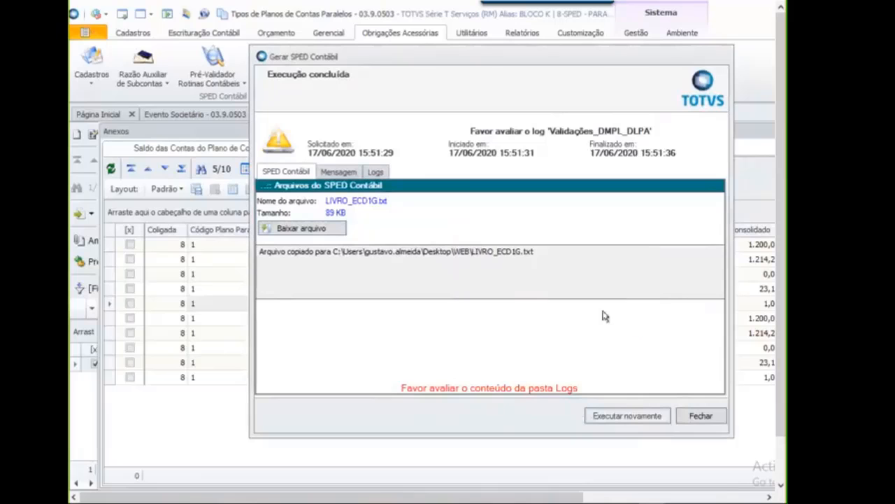
# Step: Switch to File Explorer and open LIVRO_ECD1G from the WEB folder on the Desktop
pyautogui.moveTo(780, 272); pyautogui.dragTo(775, 371)
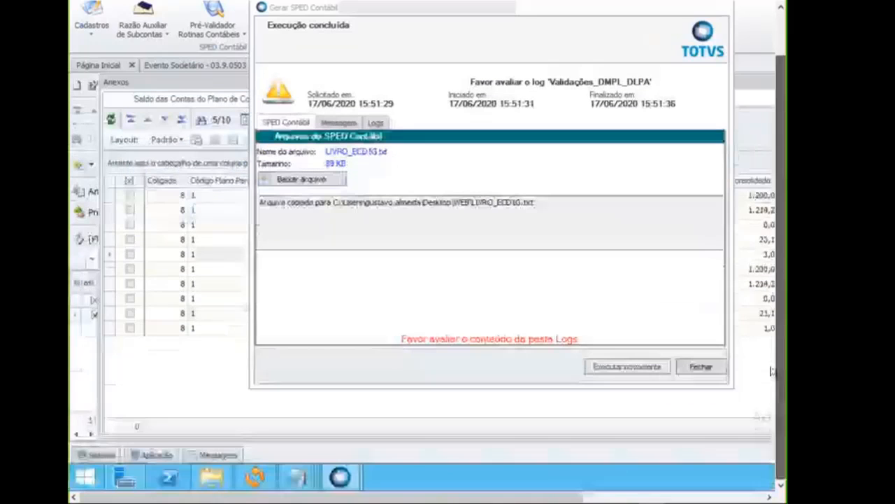
pyautogui.click(212, 477)
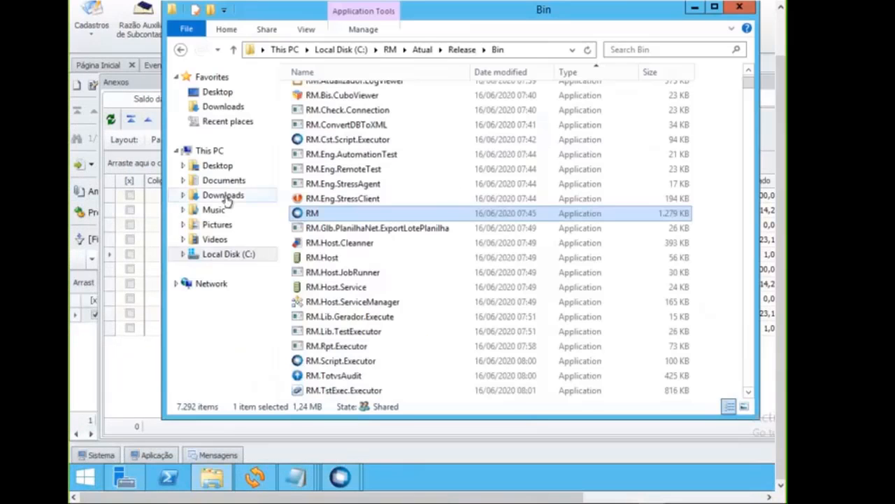
pyautogui.click(220, 166)
pyautogui.doubleClick(319, 109)
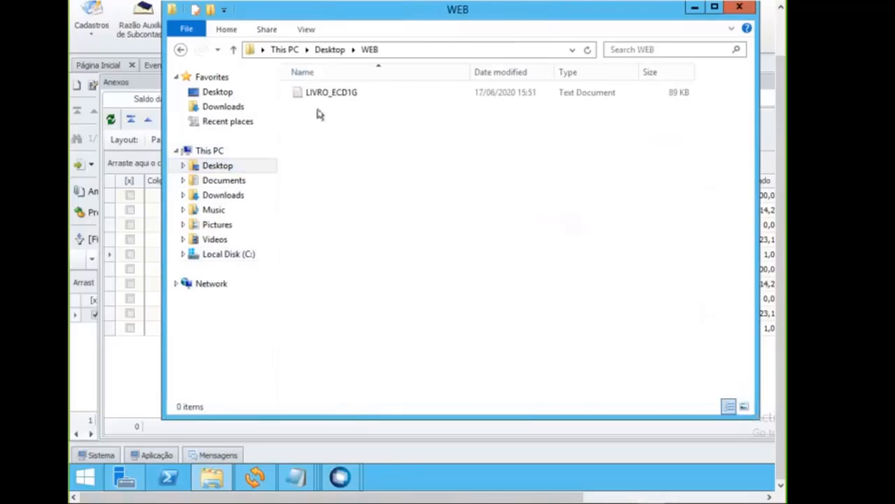
pyautogui.click(330, 95)
pyautogui.doubleClick(330, 93)
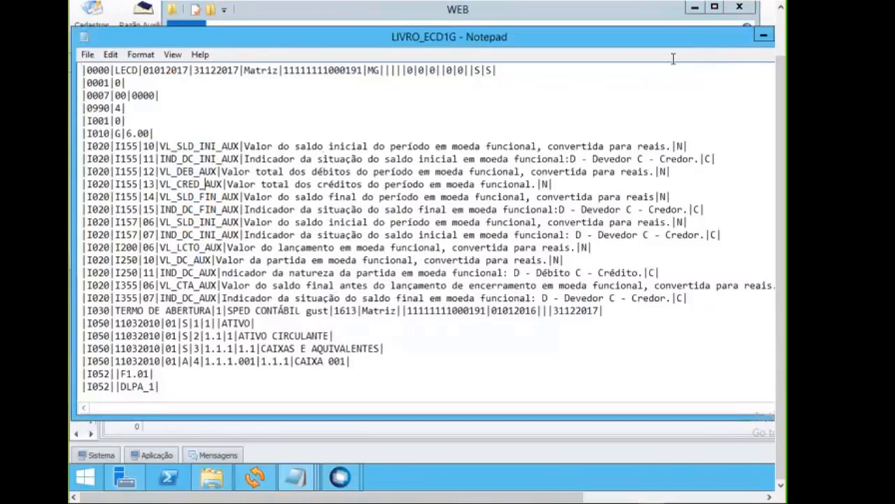
# Step: Find the text K100 in LIVRO_ECD1G and close the search
pyautogui.hotkey('ctrl', 'f')
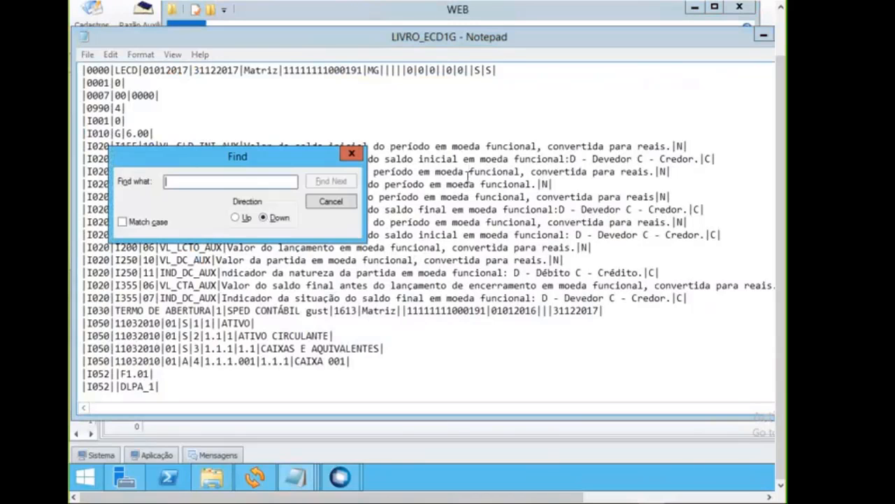
pyautogui.write('K100')
pyautogui.press('Return')
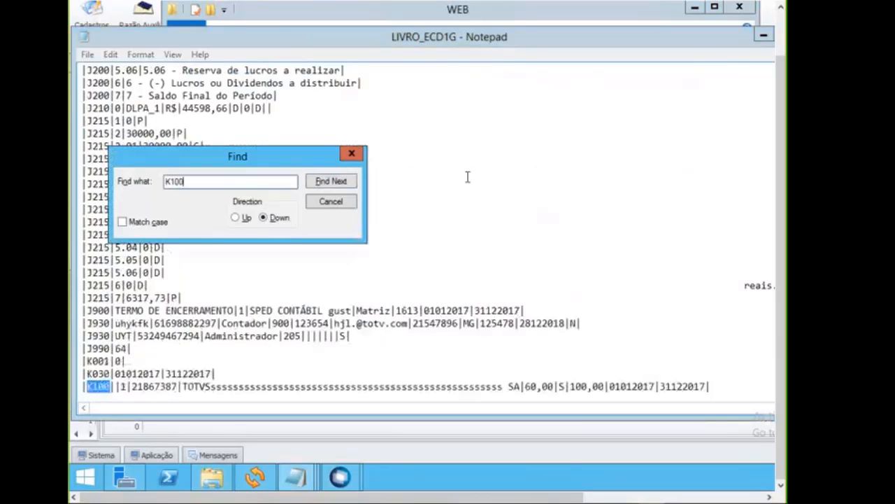
pyautogui.click(333, 201)
# Step: Examine records K001 and K030 and the company code, name, percentage and event fields of the first K100 record
pyautogui.scroll(-4, 168, 322)
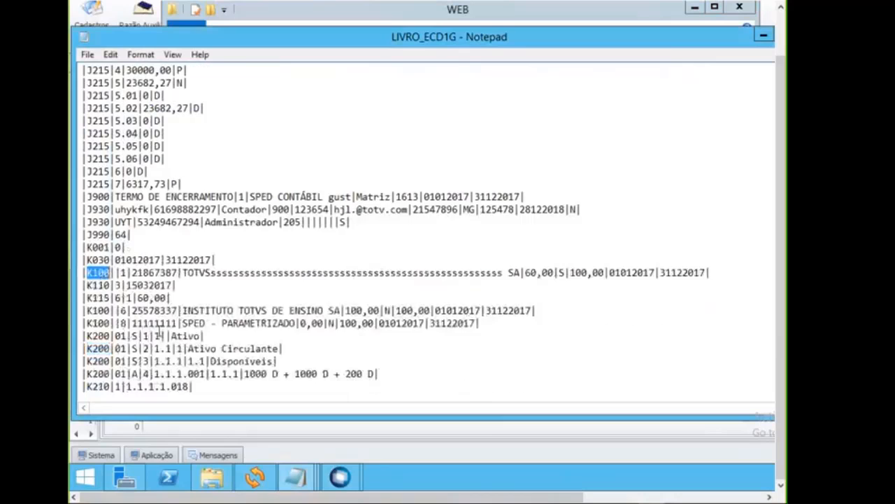
pyautogui.scroll(-2, 157, 333)
pyautogui.scroll(-1, 160, 318)
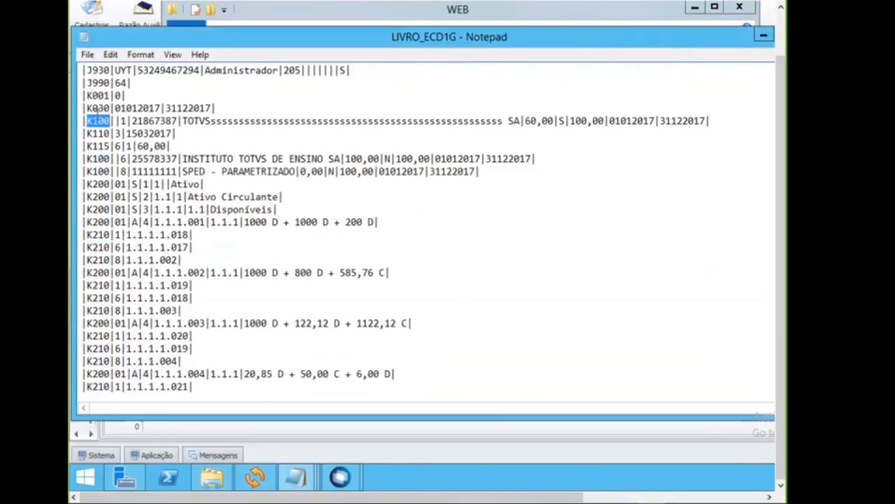
pyautogui.moveTo(87, 96); pyautogui.dragTo(226, 105)
pyautogui.click(137, 109)
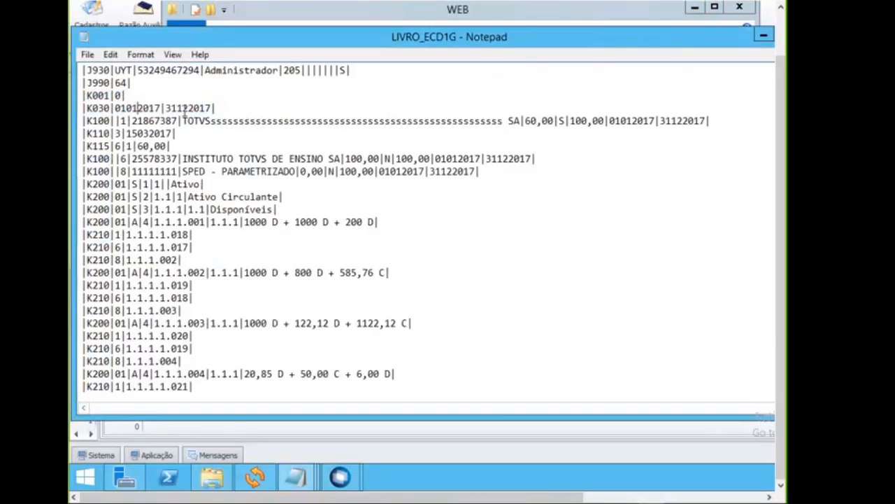
pyautogui.moveTo(82, 120); pyautogui.dragTo(110, 121)
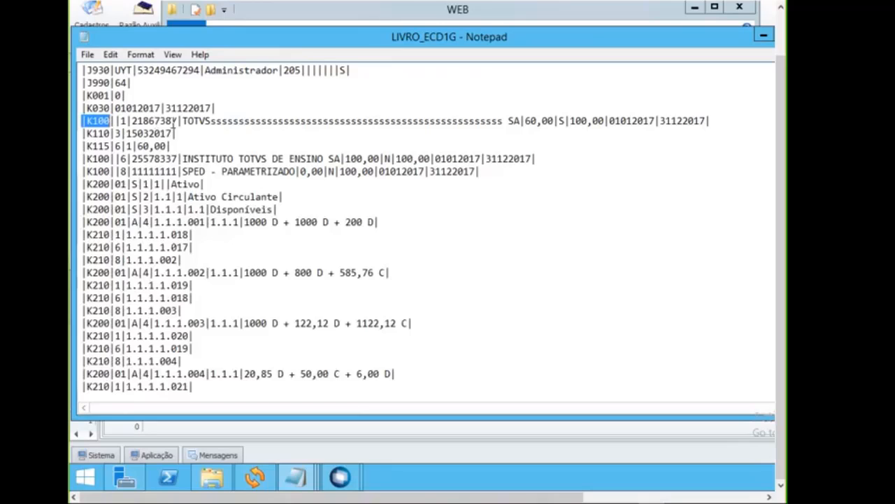
pyautogui.click(120, 122)
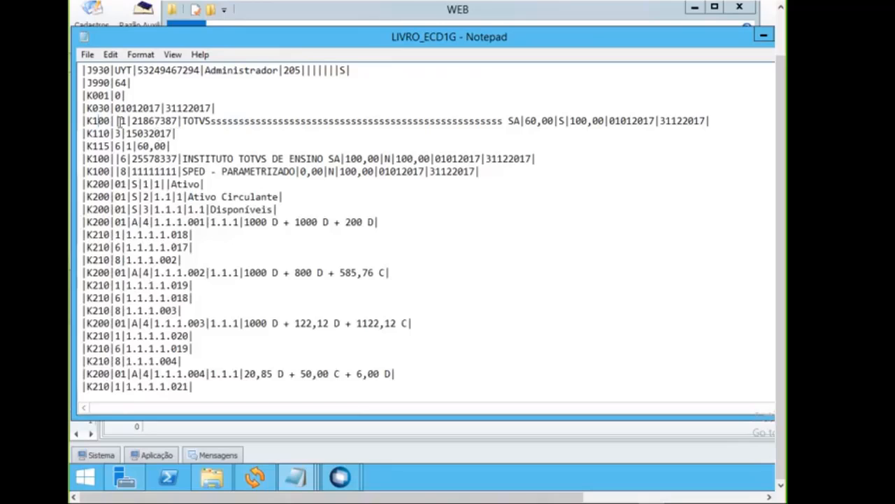
pyautogui.moveTo(99, 121); pyautogui.dragTo(128, 122)
pyautogui.click(248, 131)
pyautogui.moveTo(184, 121); pyautogui.dragTo(420, 121)
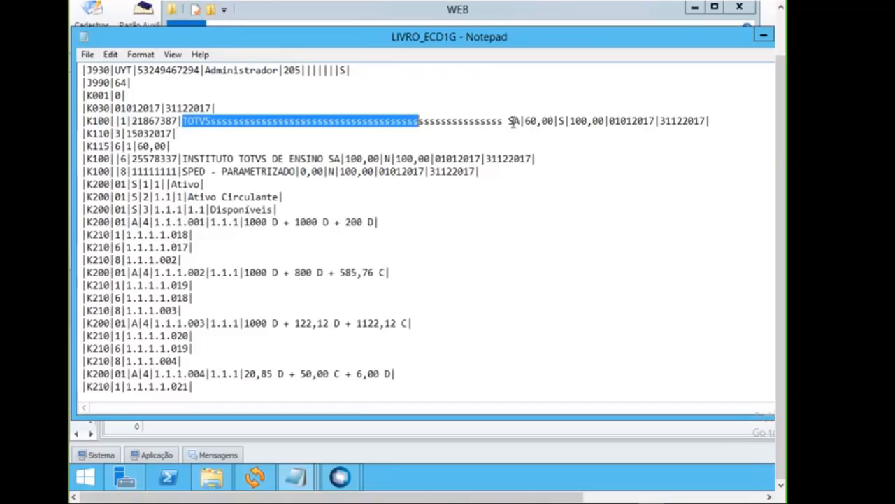
pyautogui.moveTo(525, 122); pyautogui.dragTo(597, 122)
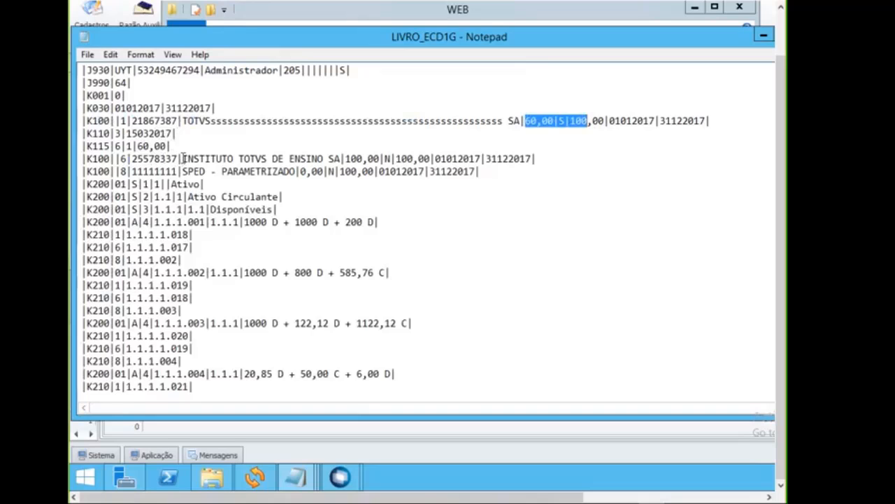
# Step: Examine the K110 and K115 event records beneath the first K100 company record
pyautogui.moveTo(171, 144); pyautogui.dragTo(92, 121)
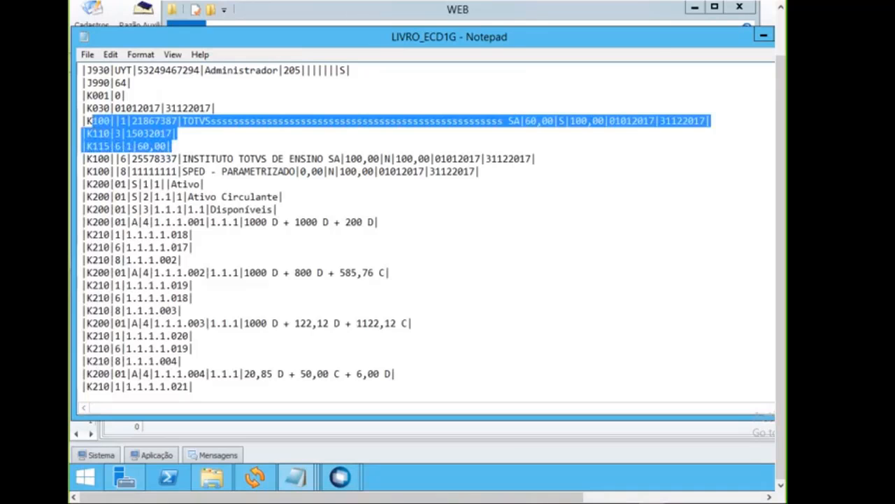
pyautogui.moveTo(201, 140); pyautogui.dragTo(82, 122)
pyautogui.click(174, 145)
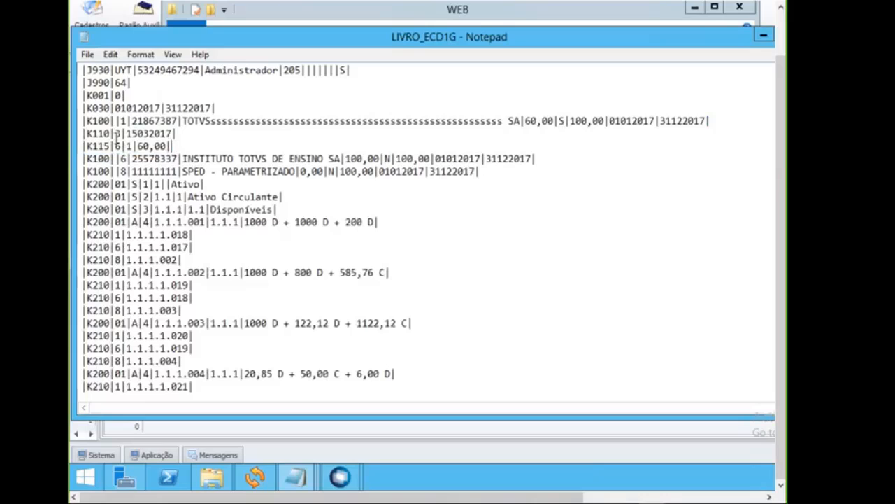
pyautogui.moveTo(116, 137)
pyautogui.mouseDown()
pyautogui.moveTo(124, 148)
pyautogui.moveTo(123, 133)
pyautogui.mouseUp()
pyautogui.click(128, 146)
pyautogui.moveTo(126, 133); pyautogui.dragTo(83, 145)
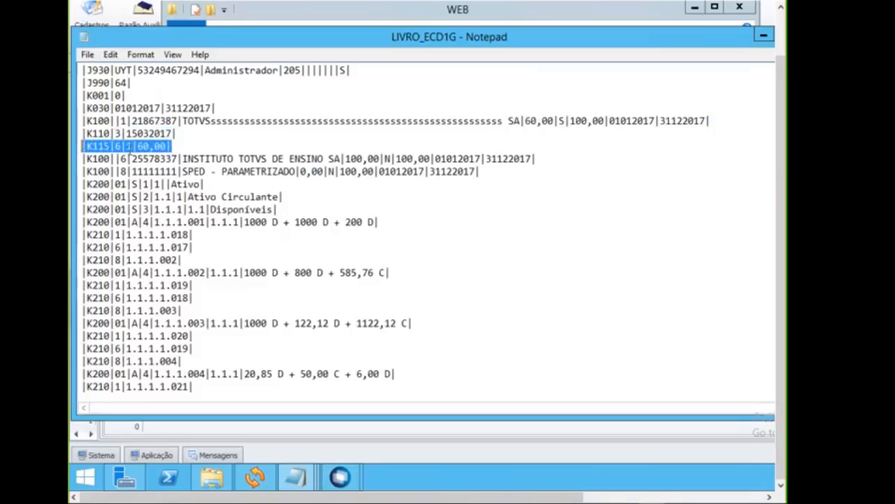
pyautogui.click(139, 146)
pyautogui.click(161, 146)
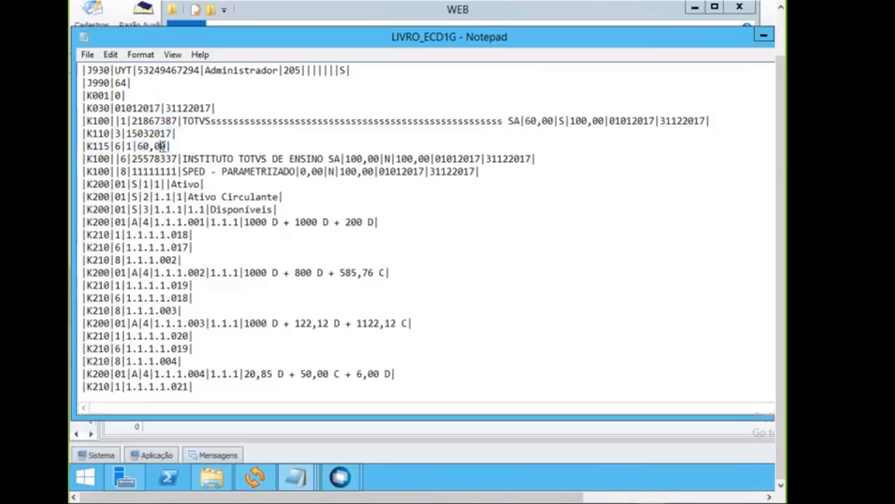
# Step: Examine the K100 records of INSTITUTO TOTVS DE ENSINO SA and SPED - PARAMETRIZADO
pyautogui.moveTo(84, 159); pyautogui.dragTo(244, 172)
pyautogui.click(146, 172)
pyautogui.moveTo(121, 172); pyautogui.dragTo(121, 159)
# Step: Examine the K200 consolidated plan accounts and the K210 records mapping each company's accounts to them
pyautogui.click(171, 184)
pyautogui.moveTo(173, 184); pyautogui.dragTo(410, 227)
pyautogui.scroll(-1, 411, 227)
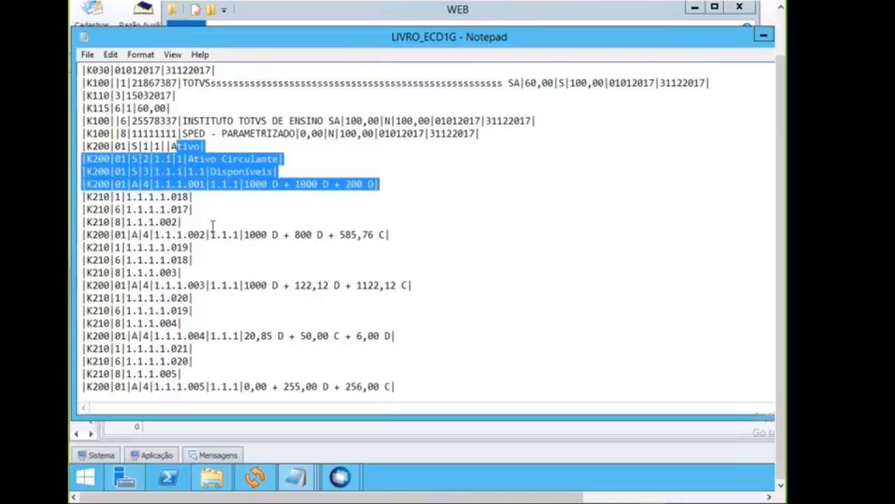
pyautogui.moveTo(87, 197); pyautogui.dragTo(189, 197)
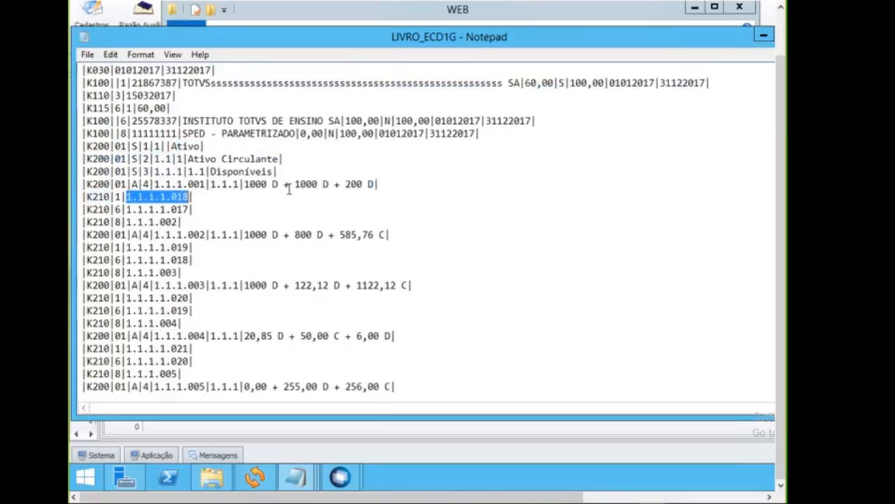
pyautogui.moveTo(122, 196); pyautogui.dragTo(115, 197)
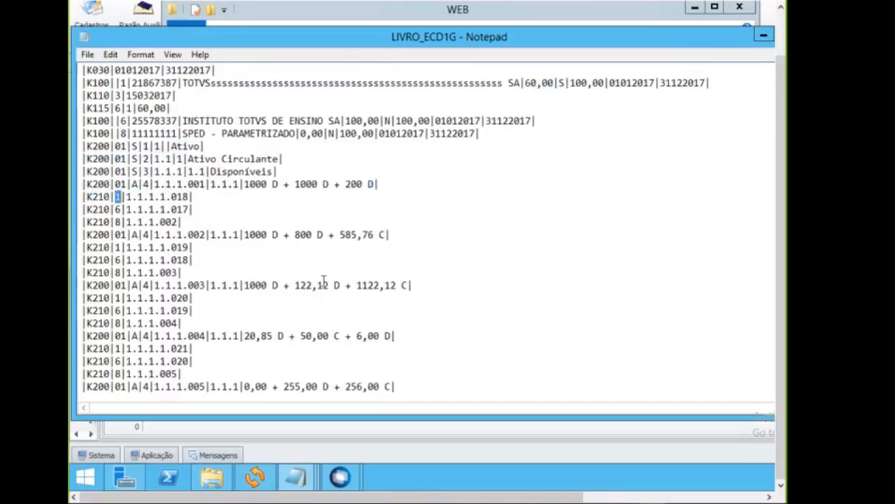
pyautogui.moveTo(187, 196)
pyautogui.mouseDown()
pyautogui.moveTo(127, 198)
pyautogui.moveTo(187, 203)
pyautogui.mouseUp()
pyautogui.doubleClick(118, 196)
pyautogui.doubleClick(178, 209)
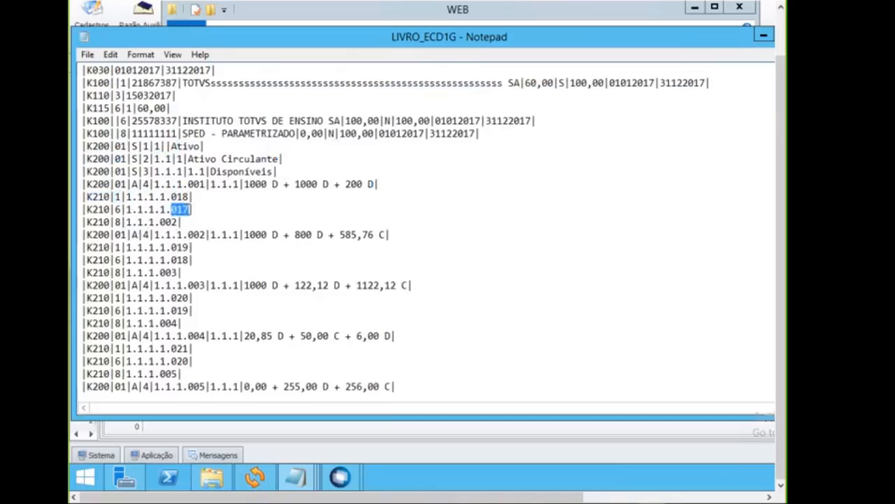
pyautogui.doubleClick(119, 209)
pyautogui.moveTo(99, 234); pyautogui.dragTo(155, 251)
pyautogui.moveTo(132, 285); pyautogui.dragTo(160, 336)
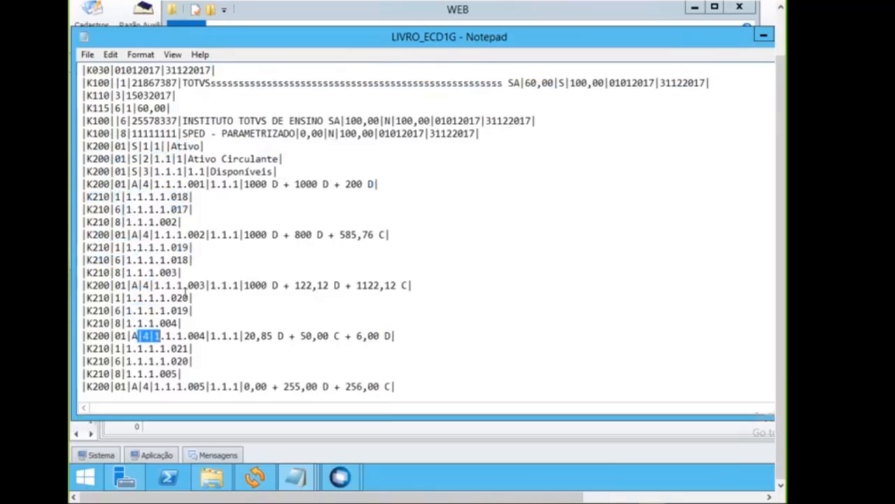
# Step: Locate the K300 consolidated balance records and examine the account and balance fields of the 1.1.1.001 record
pyautogui.scroll(-10, 186, 297)
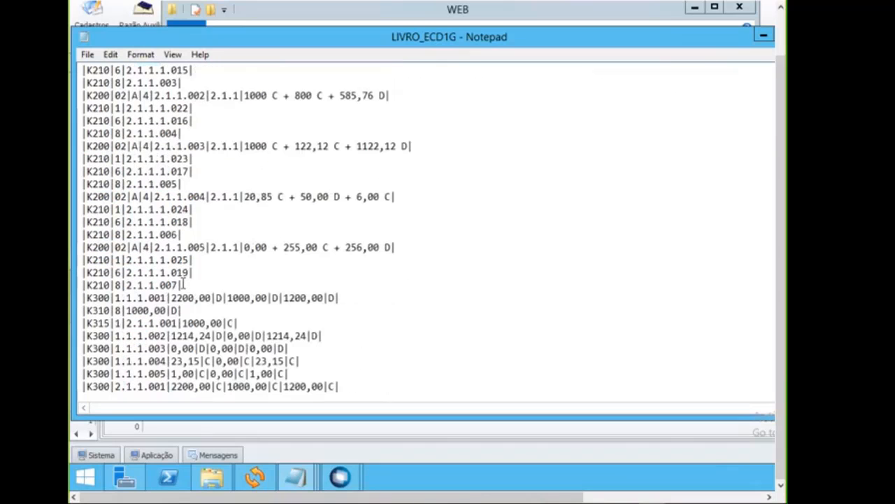
pyautogui.scroll(-1, 183, 276)
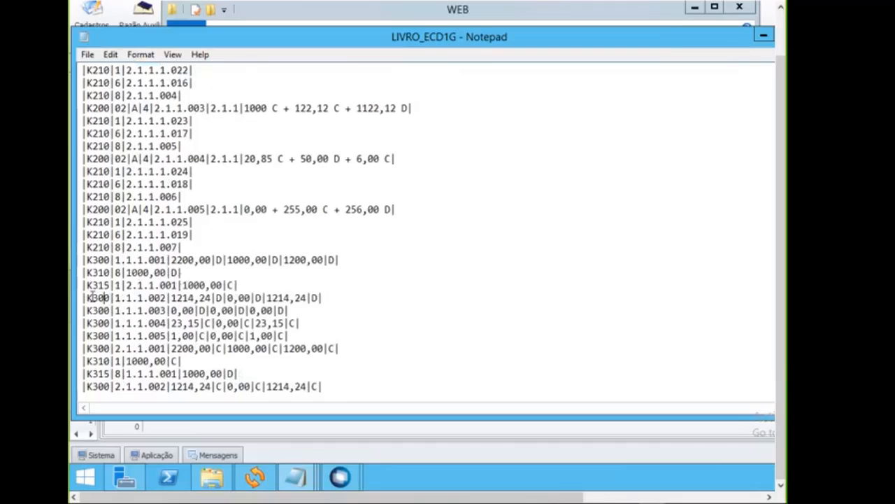
pyautogui.scroll(1, 107, 259)
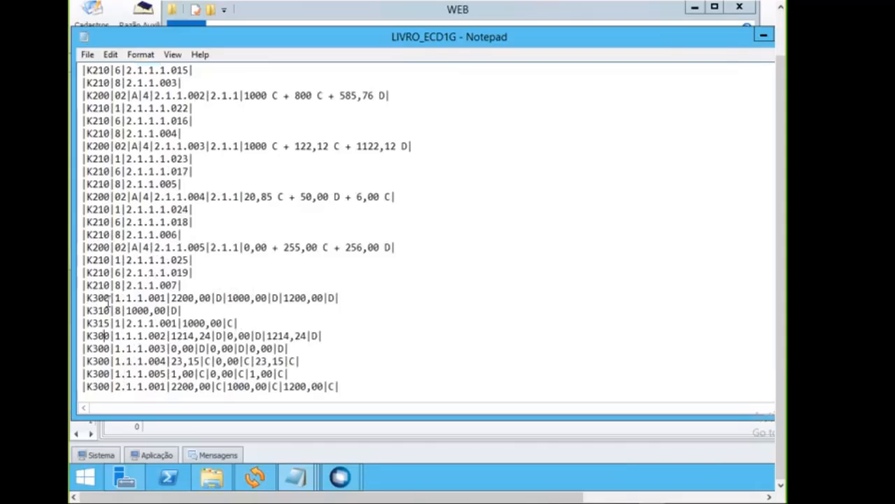
pyautogui.moveTo(87, 298); pyautogui.dragTo(168, 298)
pyautogui.click(181, 298)
# Step: Switch to TOTVS RM and close the completed Gerar SPED Contábil process
pyautogui.moveTo(340, 477)
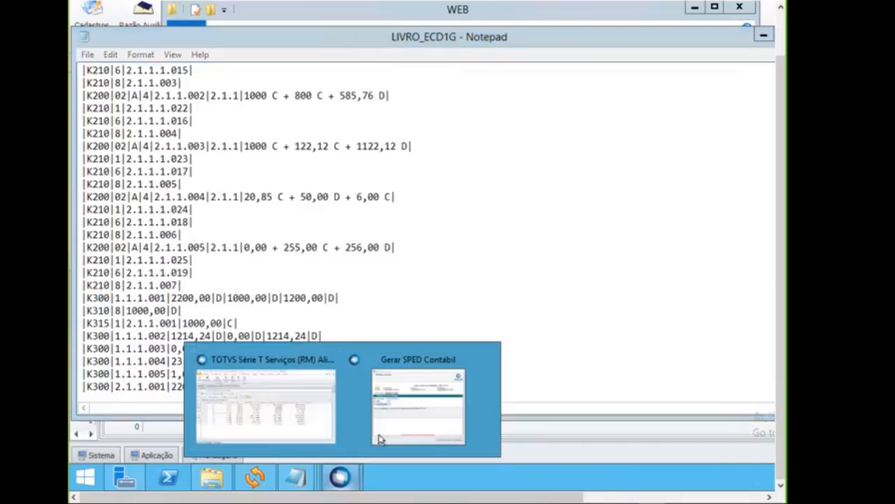
pyautogui.click(333, 420)
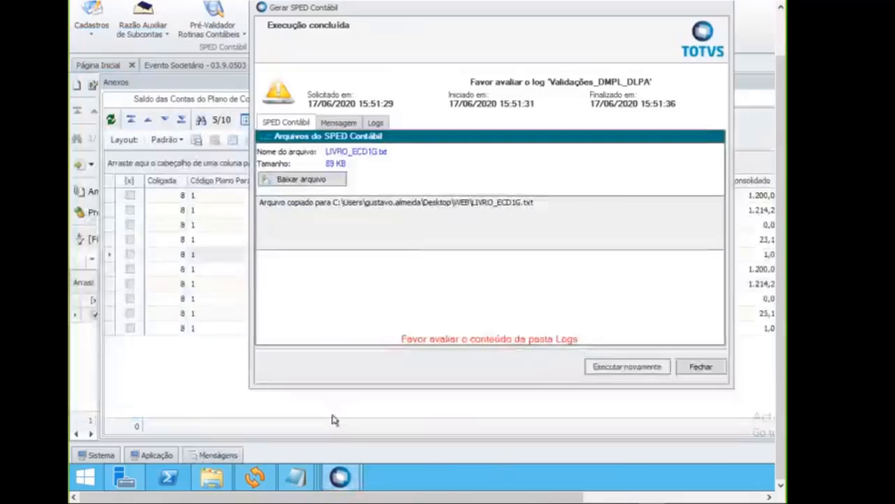
pyautogui.click(701, 366)
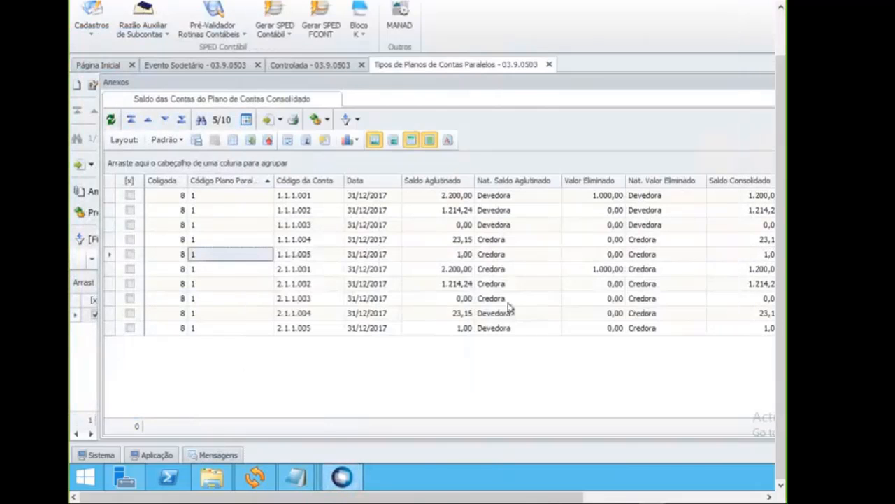
# Step: Check the aggregated, eliminated and consolidated balances of account 1.1.1.001 in the consolidated plan balances
pyautogui.click(447, 195)
pyautogui.click(587, 196)
pyautogui.click(728, 195)
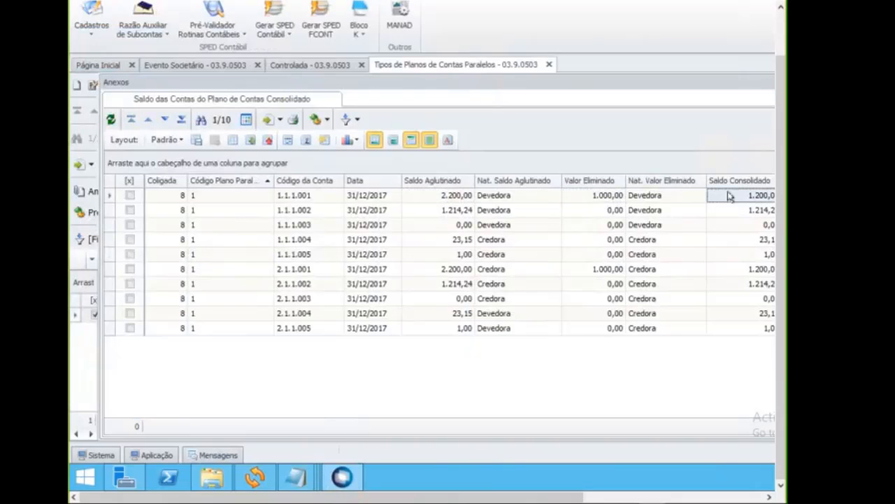
# Step: Return to LIVRO_ECD1G in Notepad and compare the 1.1.1.001 K300 balances, including its K310 and K315 elimination records
pyautogui.moveTo(305, 478)
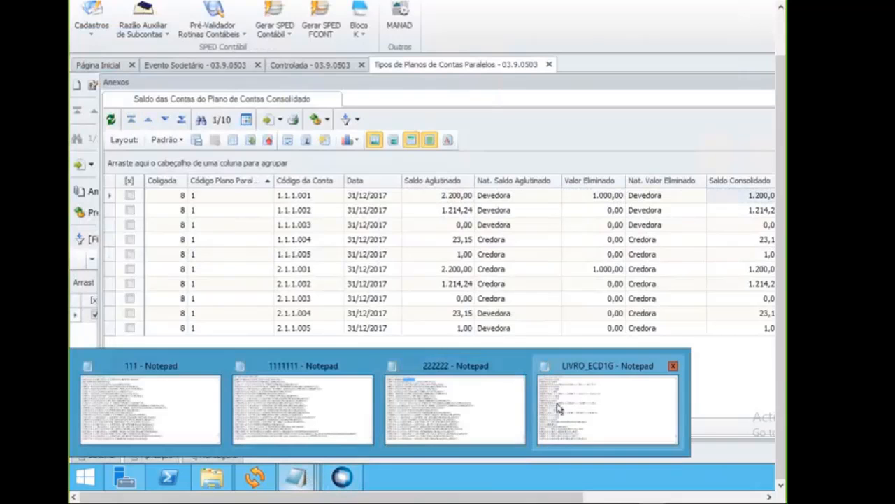
pyautogui.click(559, 410)
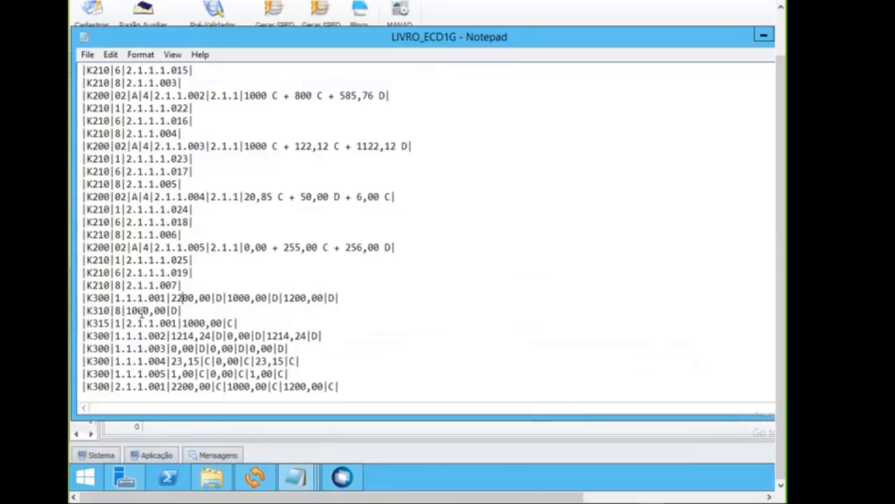
pyautogui.moveTo(176, 298); pyautogui.dragTo(278, 299)
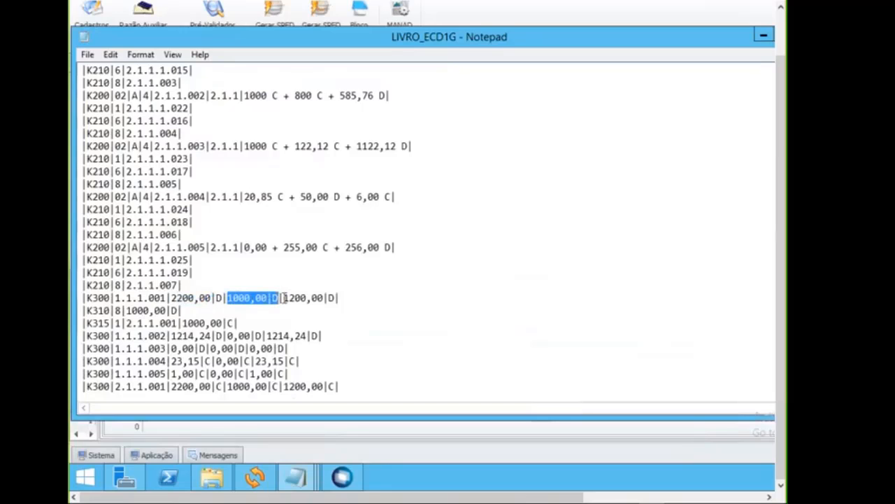
pyautogui.moveTo(283, 299); pyautogui.dragTo(324, 299)
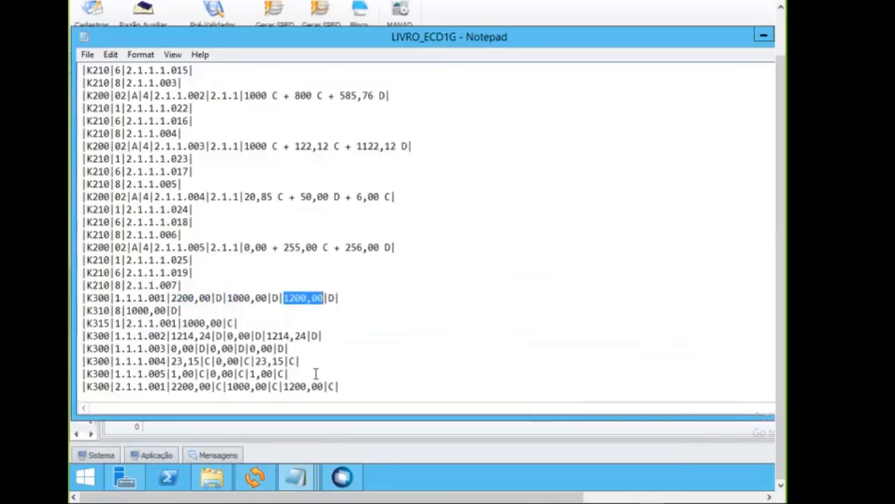
pyautogui.click(298, 322)
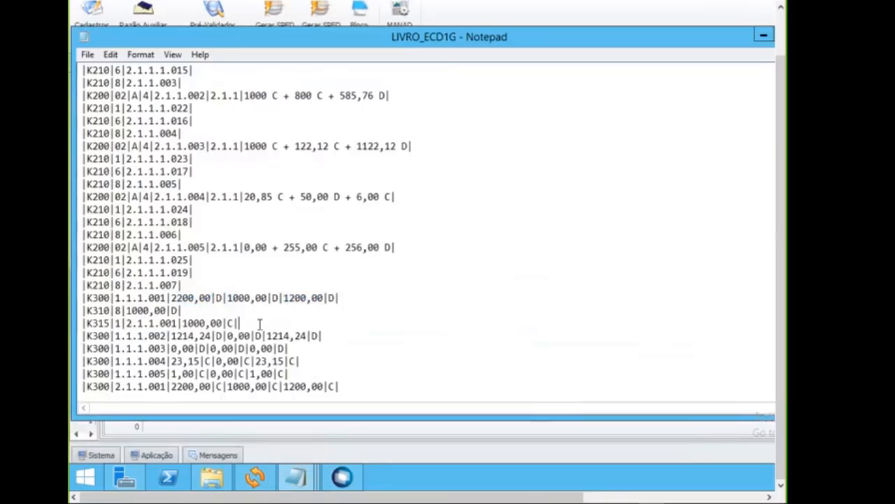
pyautogui.moveTo(85, 310); pyautogui.dragTo(257, 323)
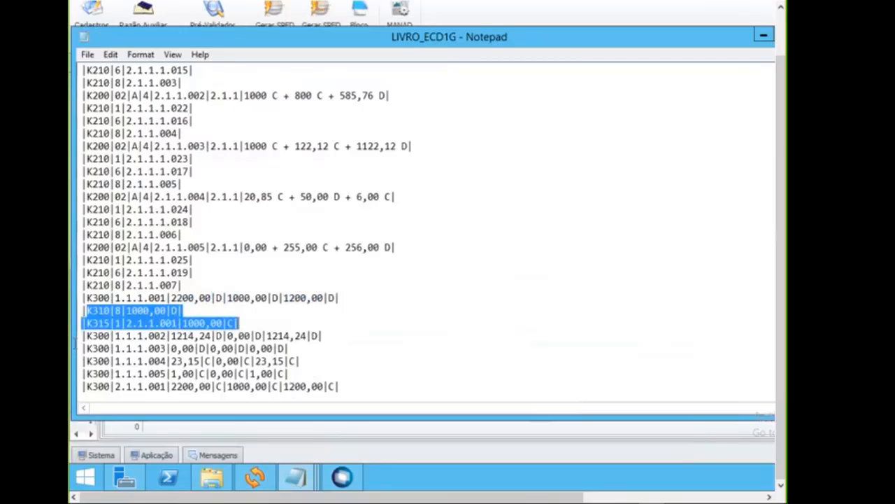
# Step: Examine the 2.1.1.001 K300 record with its K310 and K315 counterparts, and the K300 records without eliminations
pyautogui.scroll(-3, 170, 335)
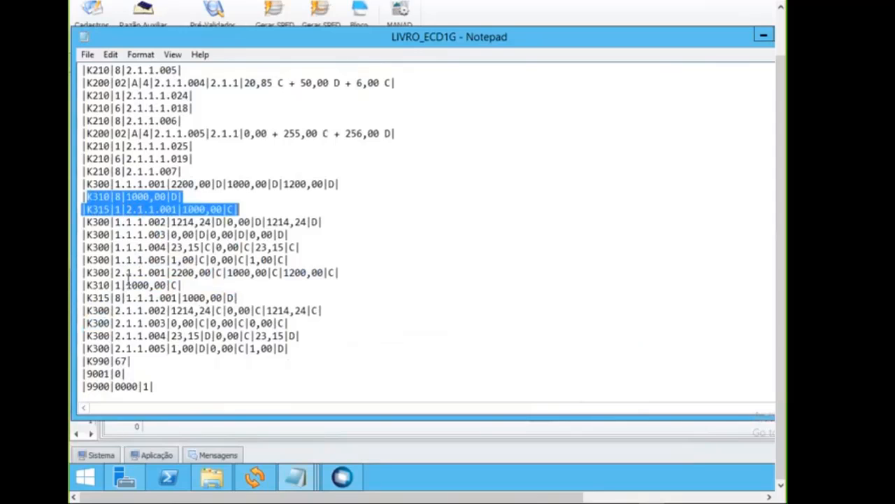
pyautogui.moveTo(115, 273); pyautogui.dragTo(199, 298)
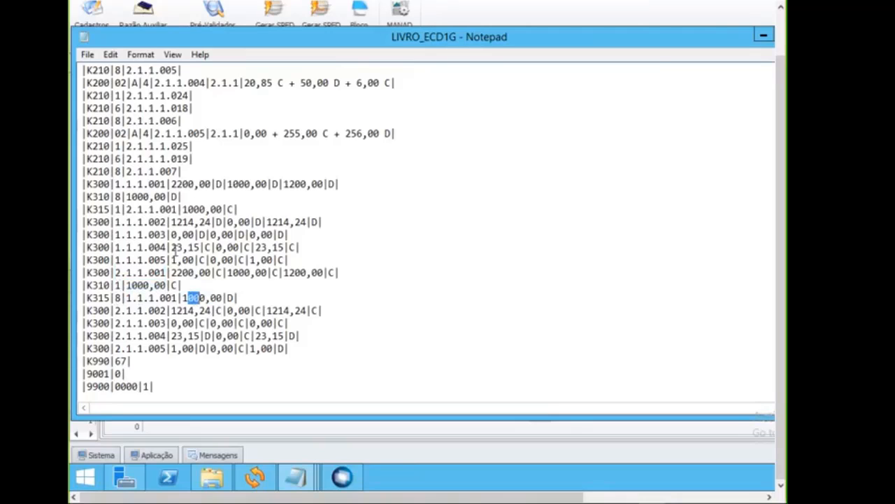
pyautogui.moveTo(228, 222); pyautogui.dragTo(250, 247)
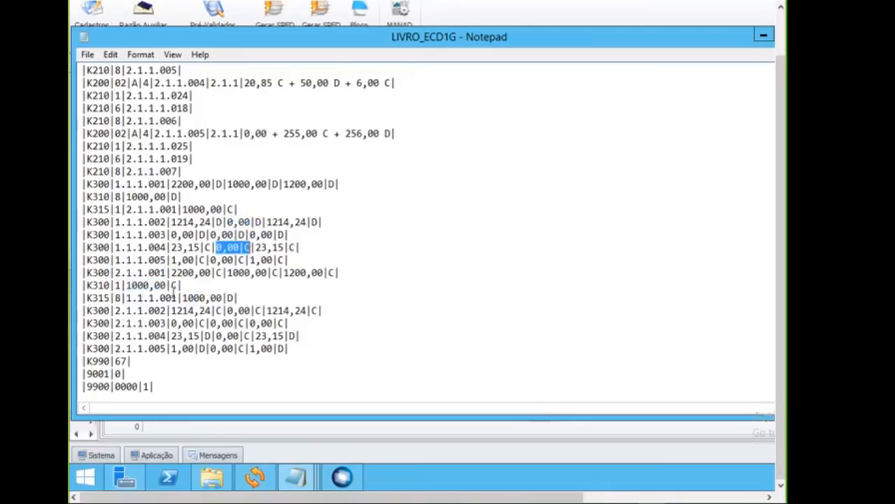
# Step: Review the remaining K300 records through the K990 closing record of Bloco K
pyautogui.scroll(-5, 172, 294)
pyautogui.scroll(1, 173, 294)
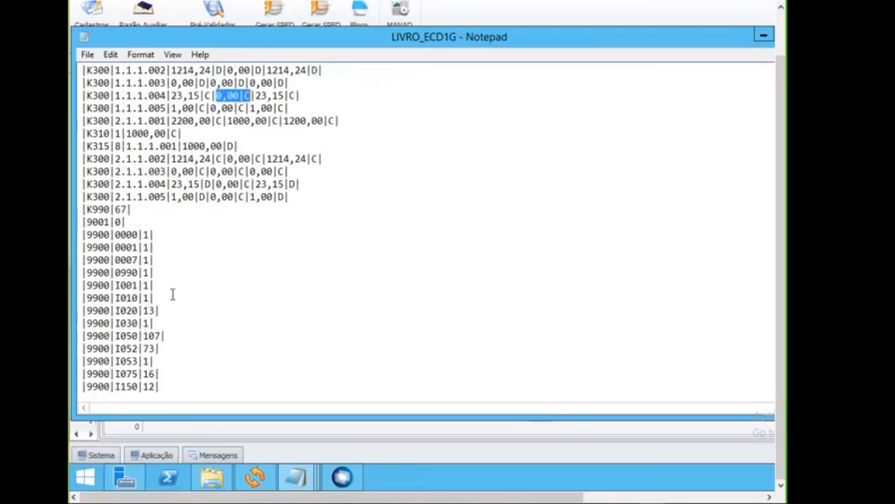
pyautogui.scroll(2, 173, 294)
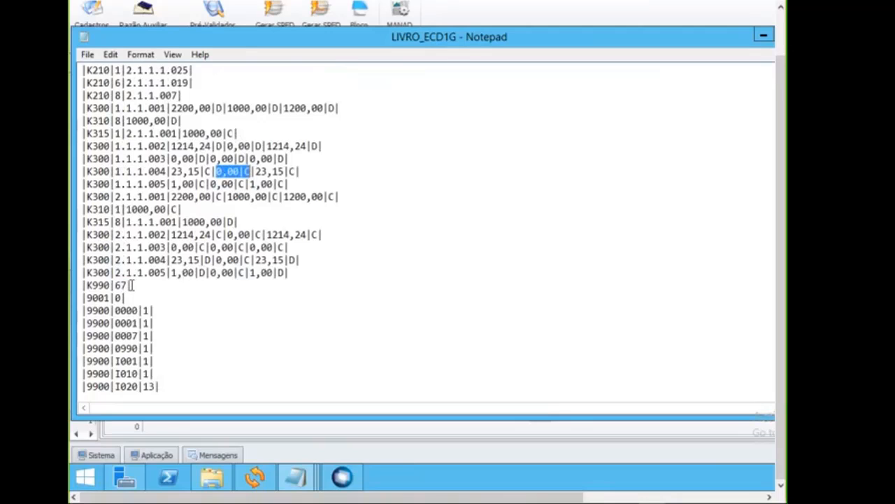
pyautogui.moveTo(132, 286); pyautogui.dragTo(75, 200)
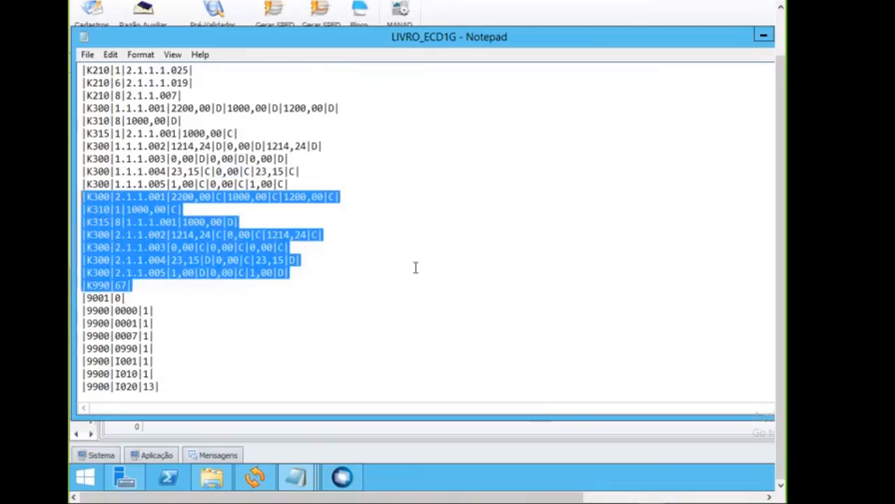
# Step: Look back over the K300 records and the K200 and K210 records of the liability and asset accounts
pyautogui.scroll(2, 176, 213)
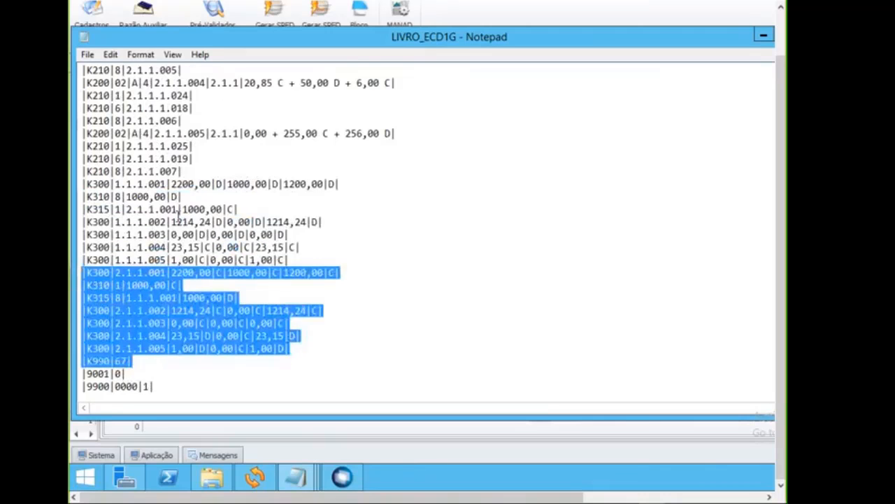
pyautogui.click(177, 217)
pyautogui.scroll(2, 178, 215)
pyautogui.scroll(-1, 178, 215)
pyautogui.scroll(4, 179, 214)
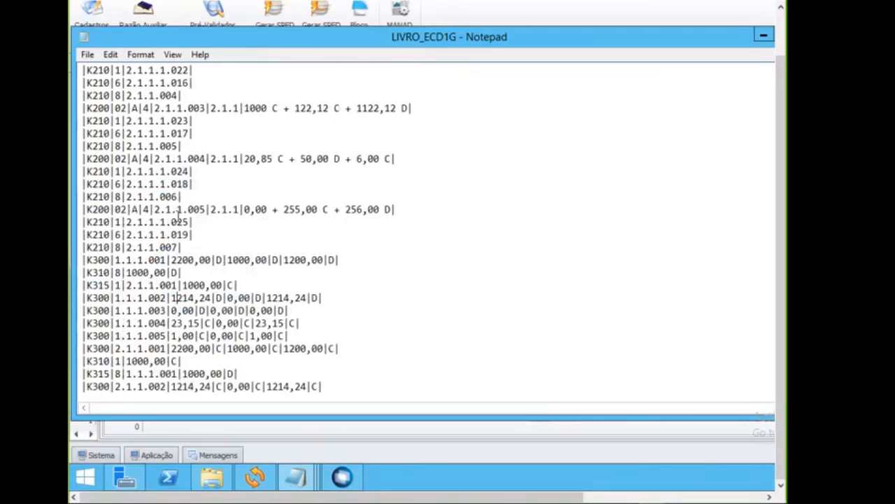
pyautogui.click(207, 201)
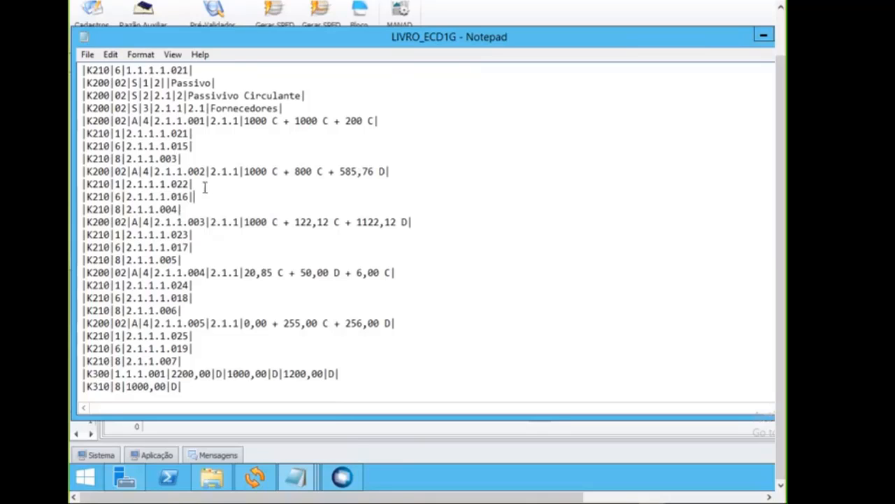
pyautogui.click(203, 186)
pyautogui.click(191, 161)
pyautogui.click(201, 146)
pyautogui.click(200, 133)
pyautogui.scroll(1, 212, 177)
pyautogui.scroll(6, 212, 177)
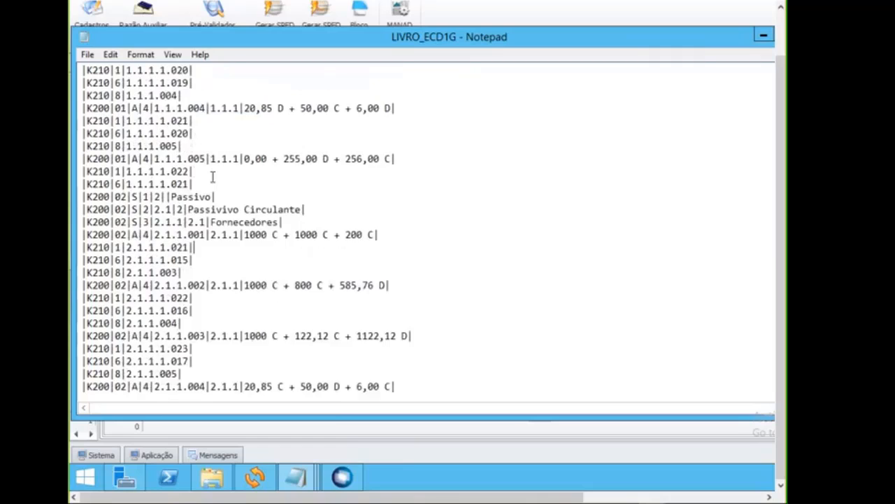
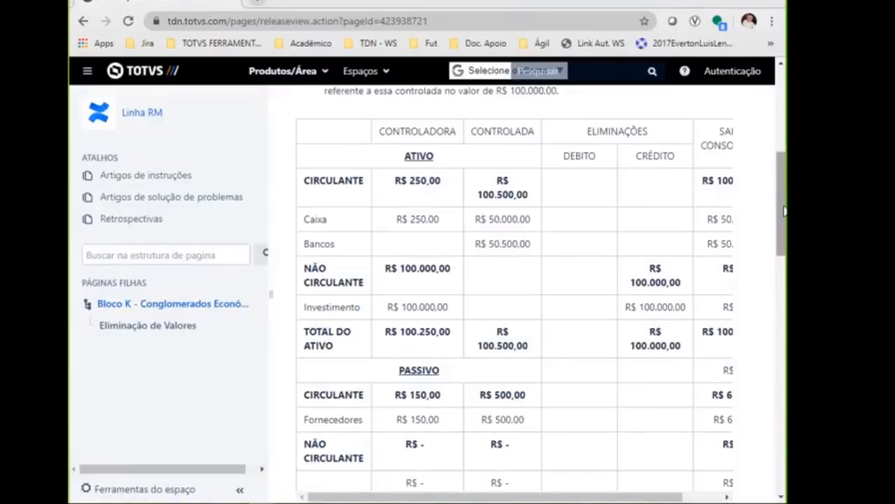
# Step: Examine the controlled company's Capital Social and the asset and liability sections in the TDN page's elimination example table
pyautogui.moveTo(784, 211); pyautogui.dragTo(720, 256)
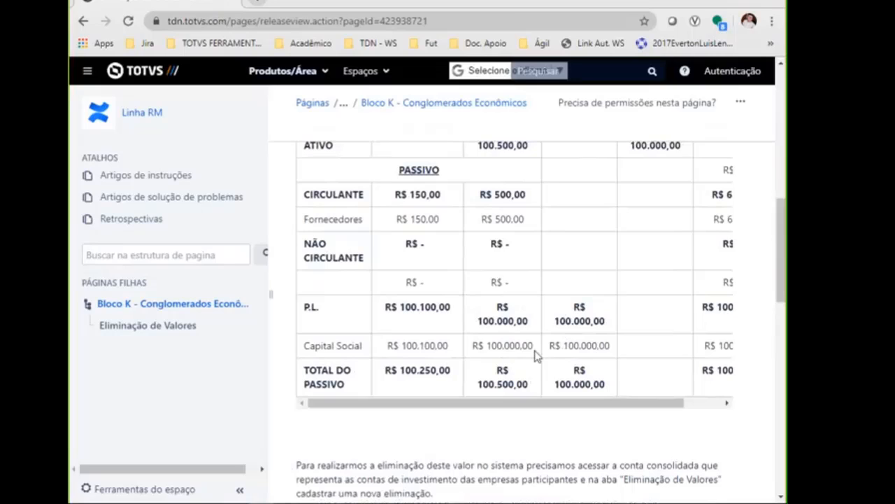
pyautogui.doubleClick(499, 343)
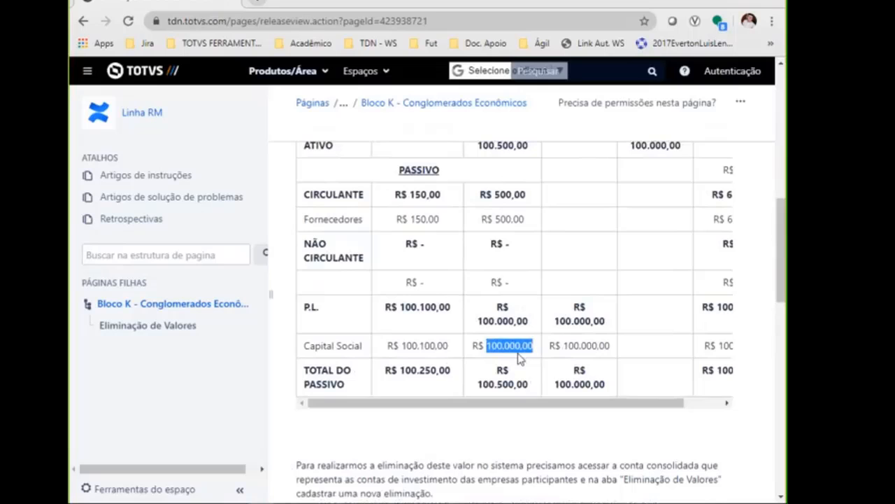
pyautogui.scroll(4, 517, 358)
pyautogui.scroll(-2, 515, 359)
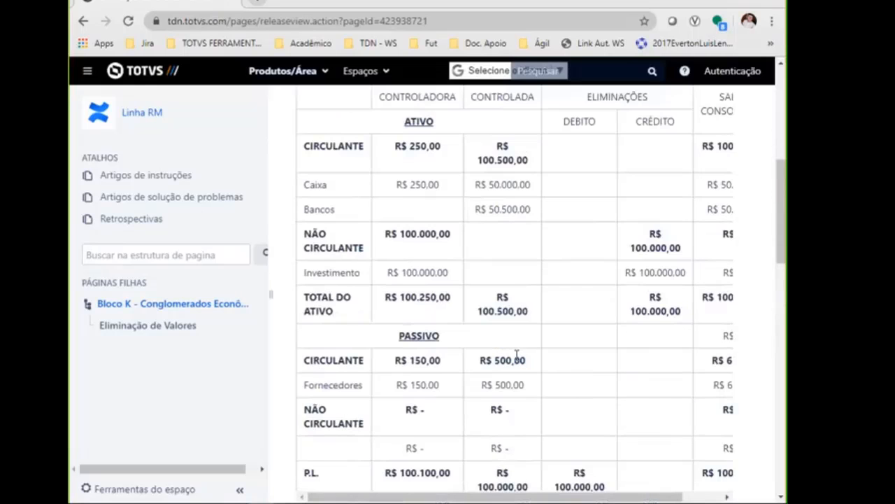
pyautogui.scroll(1, 433, 287)
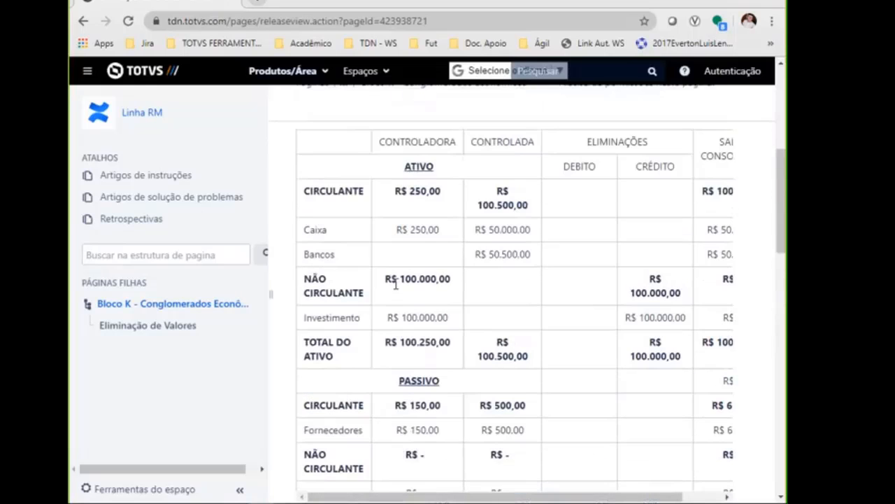
pyautogui.scroll(-1, 395, 286)
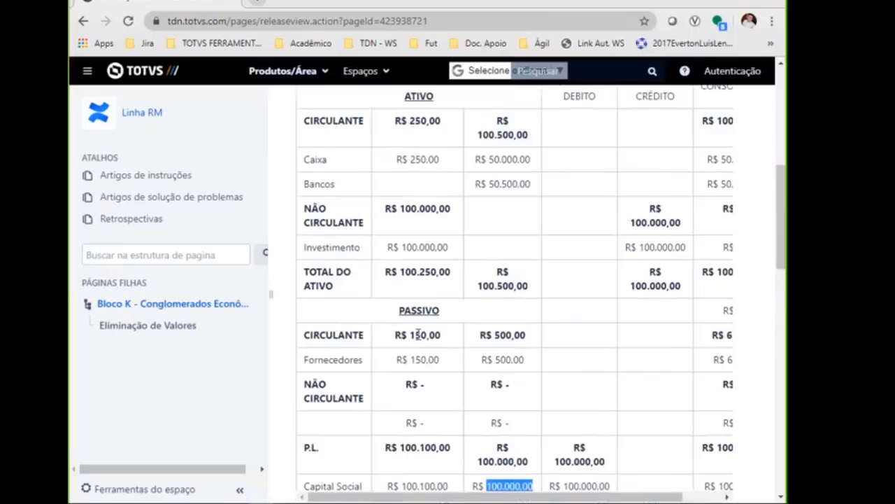
# Step: Examine the Investimento row and its credit elimination under the CONTROLADORA column of the example table
pyautogui.click(333, 247)
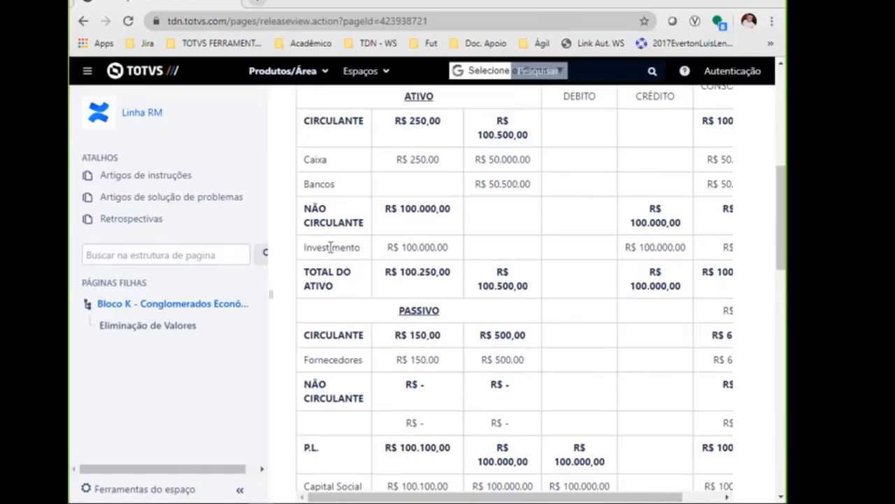
pyautogui.moveTo(329, 247); pyautogui.dragTo(340, 247)
pyautogui.moveTo(640, 247); pyautogui.dragTo(688, 253)
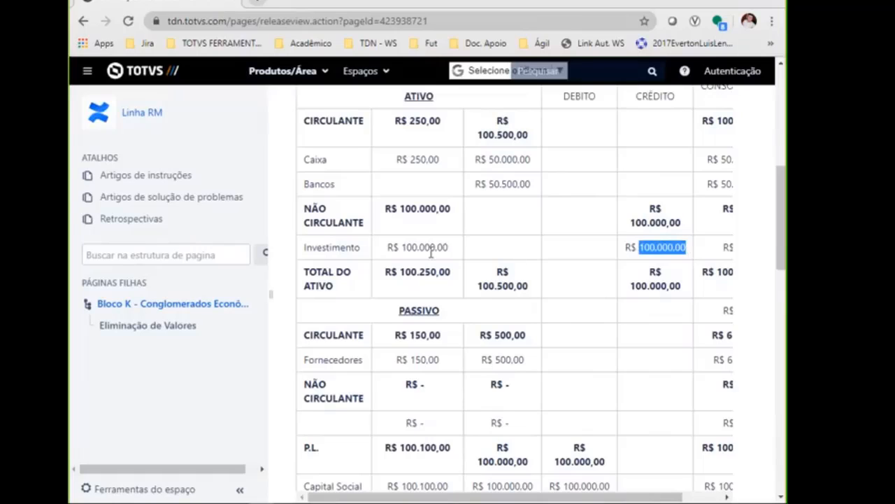
pyautogui.scroll(1, 443, 241)
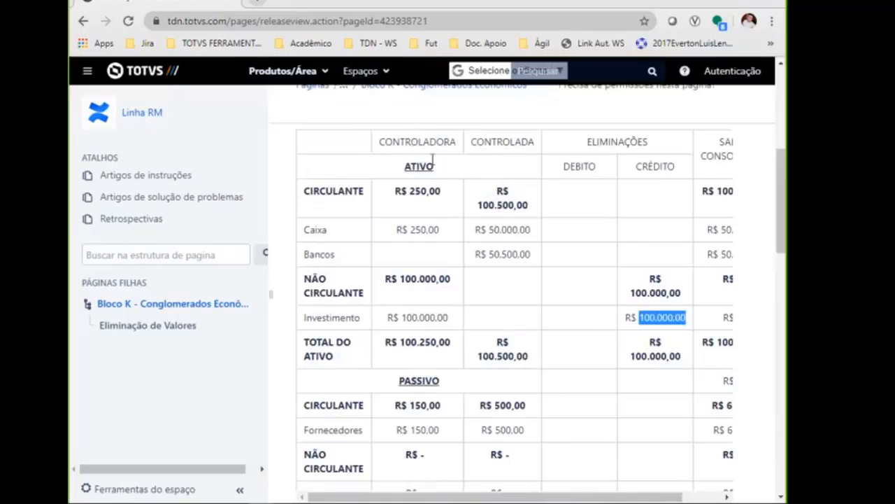
pyautogui.moveTo(380, 140); pyautogui.dragTo(386, 140)
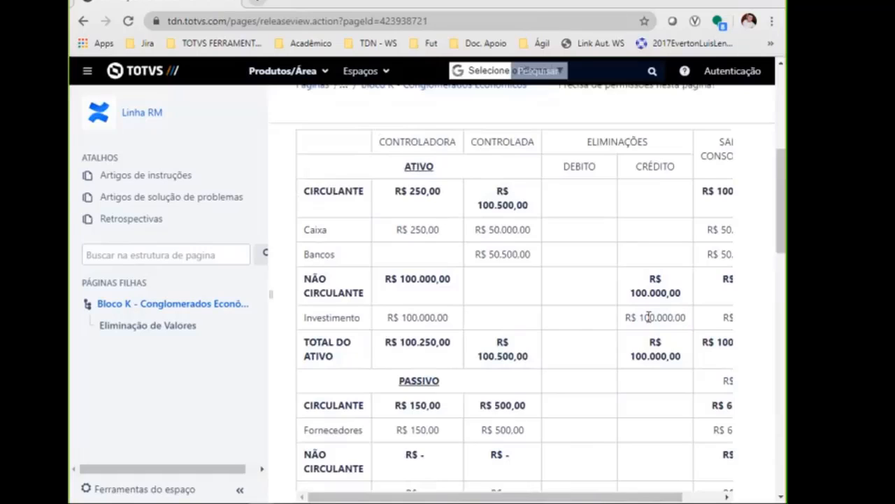
pyautogui.click(405, 140)
pyautogui.moveTo(380, 141); pyautogui.dragTo(458, 140)
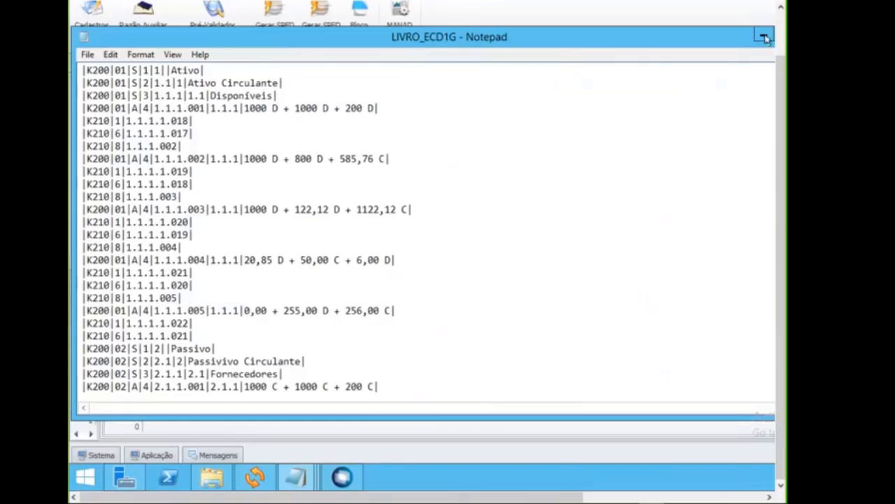
# Step: Return to the parallel chart of accounts types and open the Contas Paralelas of the TESTE BLOCO K plan
pyautogui.click(764, 37)
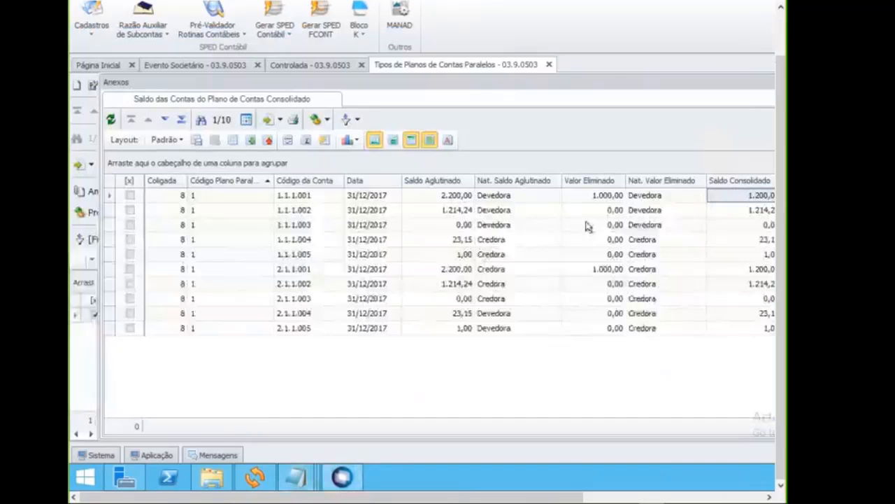
pyautogui.click(287, 66)
pyautogui.click(170, 70)
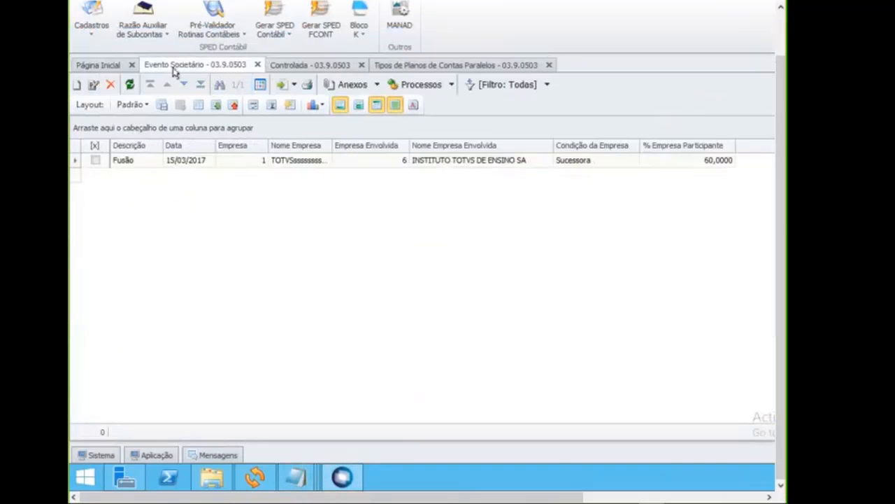
pyautogui.click(396, 65)
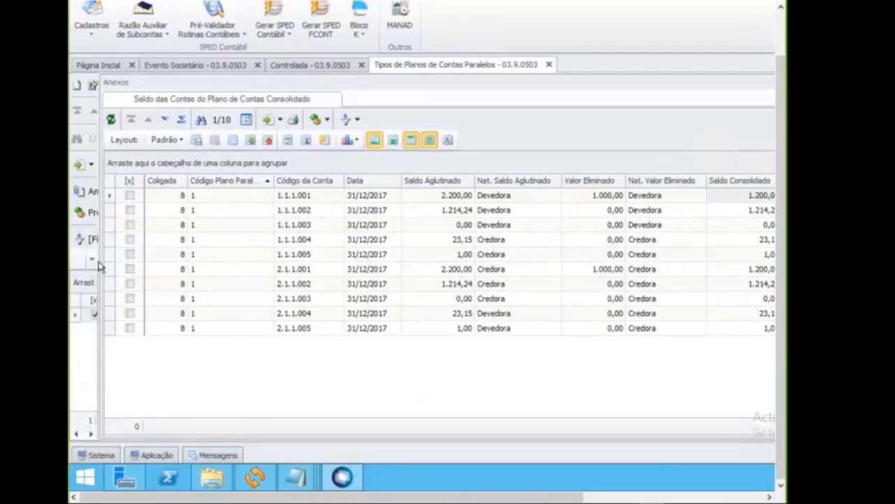
pyautogui.moveTo(182, 256); pyautogui.dragTo(519, 297)
pyautogui.doubleClick(252, 191)
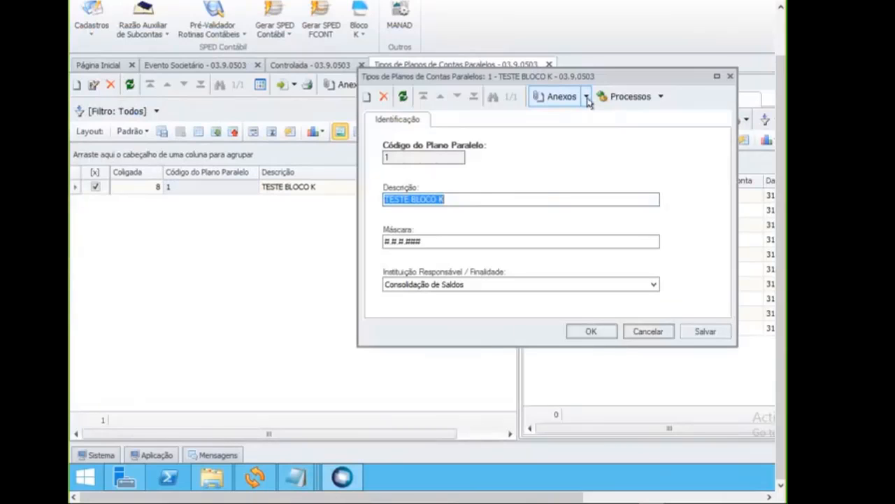
pyautogui.click(586, 97)
pyautogui.click(560, 207)
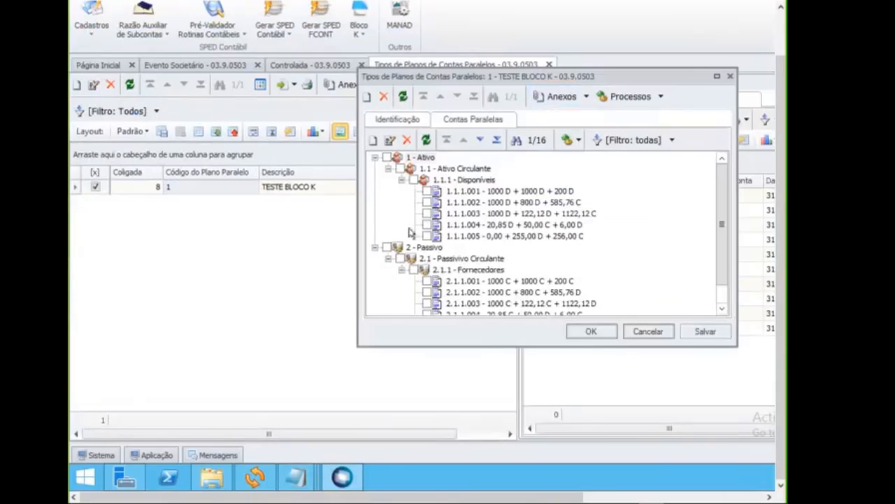
# Step: Open the value elimination record of parallel account 1.1.1.001 to view its holding company, counterpart and value
pyautogui.click(466, 192)
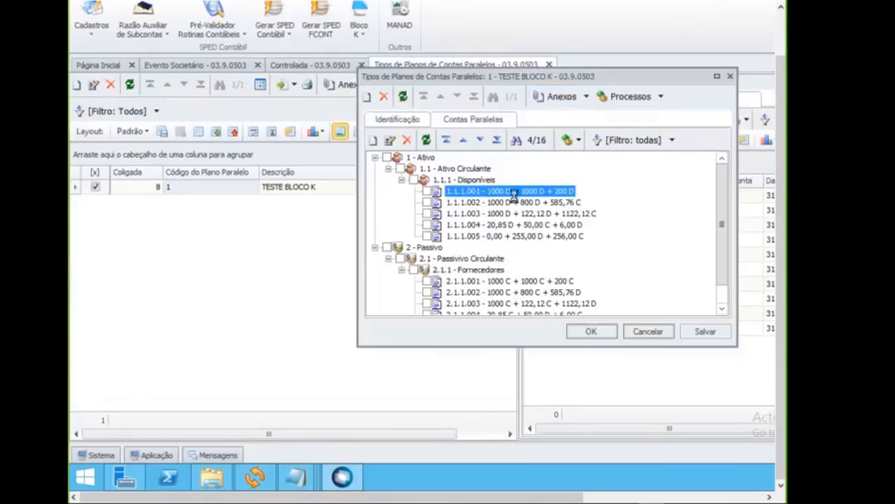
pyautogui.moveTo(463, 40); pyautogui.dragTo(397, 75)
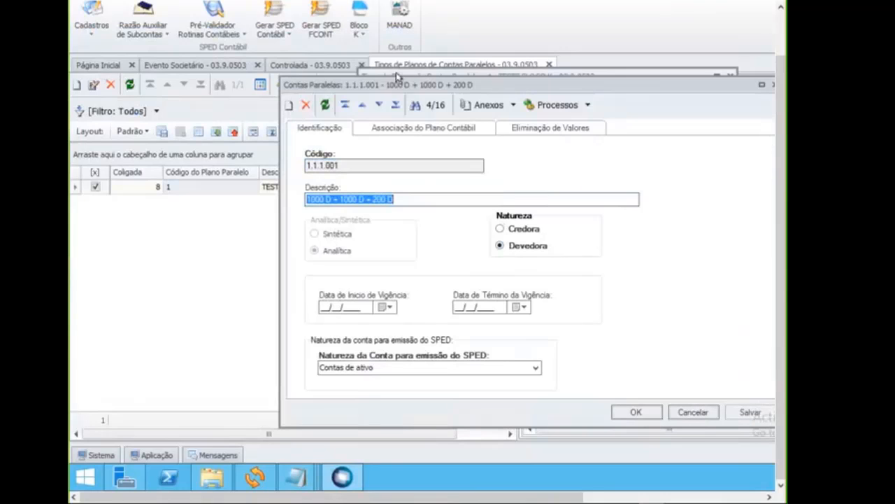
pyautogui.click(514, 130)
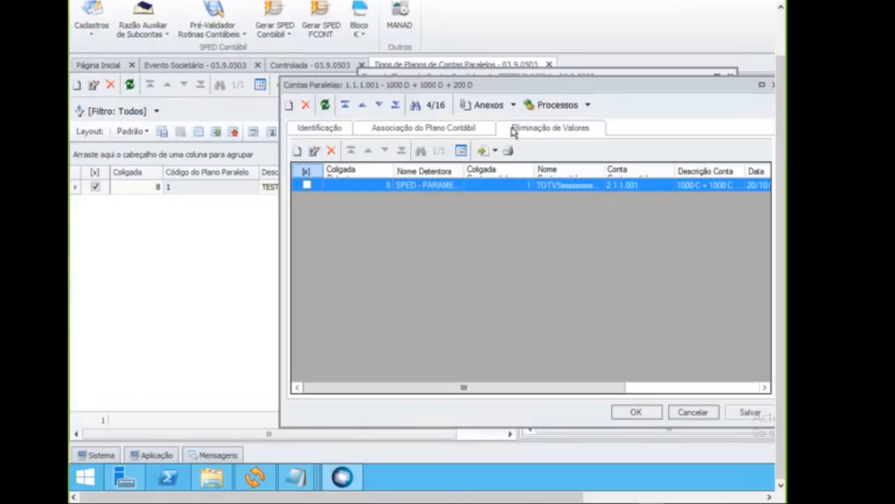
pyautogui.doubleClick(343, 188)
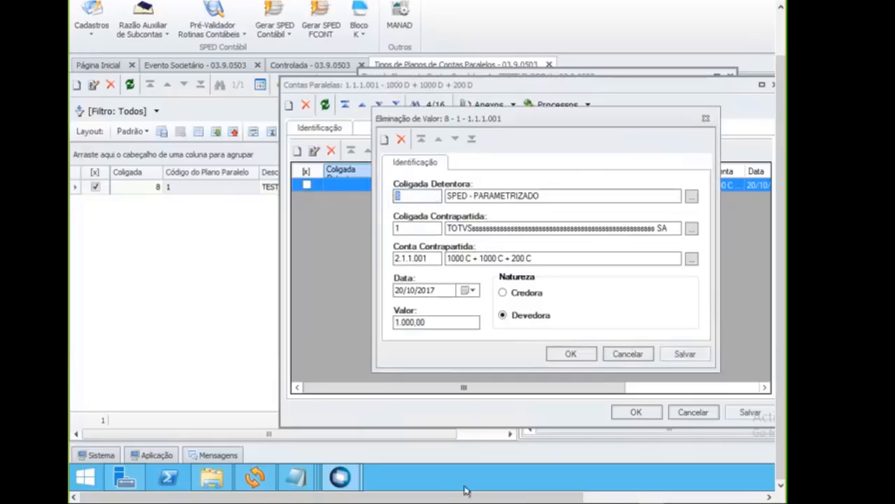
# Step: Switch to the TDN page in Chrome and compare the CONTROLADORA and CONTROLADA columns across the example's asset and liability rows
pyautogui.moveTo(339, 477)
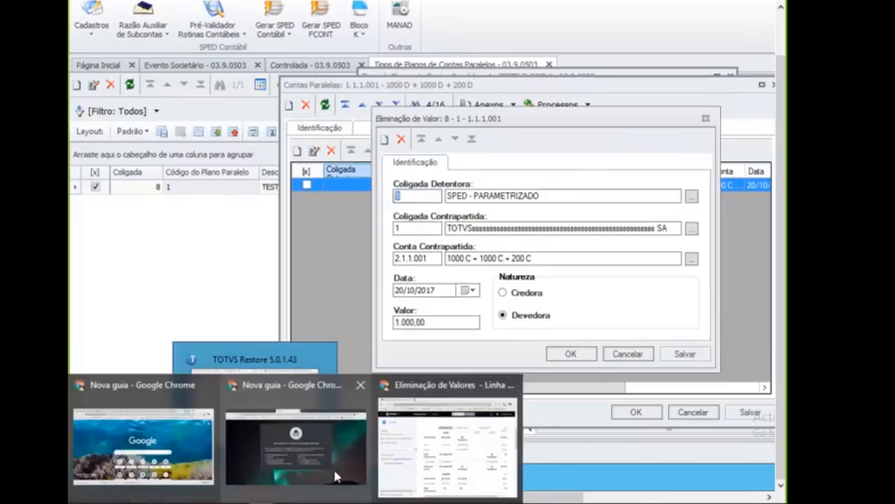
pyautogui.click(411, 450)
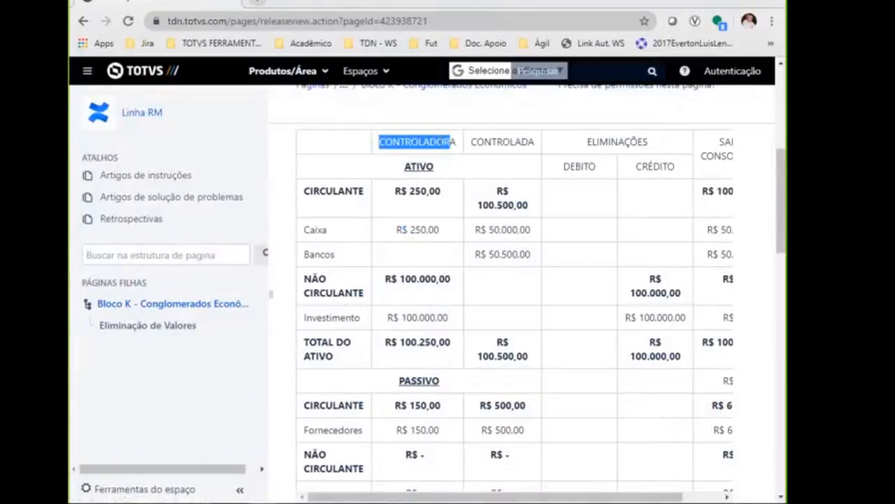
pyautogui.click(396, 140)
pyautogui.moveTo(380, 142); pyautogui.dragTo(454, 142)
pyautogui.moveTo(471, 143); pyautogui.dragTo(535, 144)
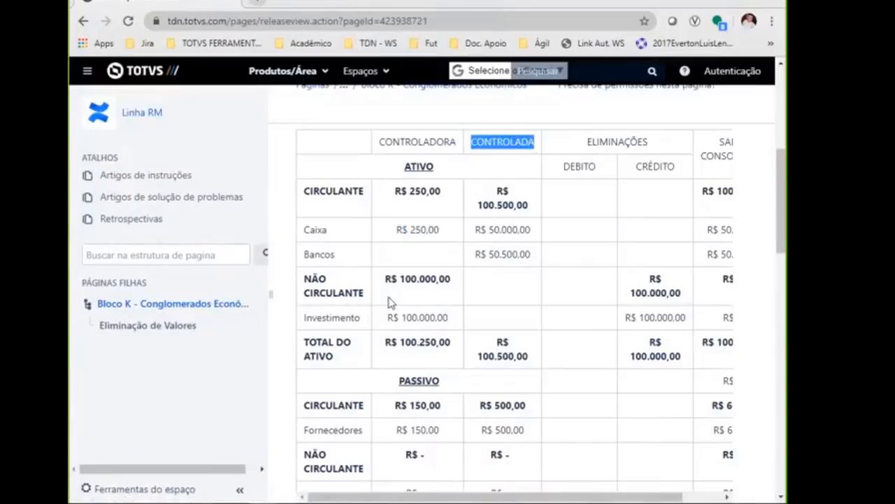
pyautogui.scroll(-2, 389, 302)
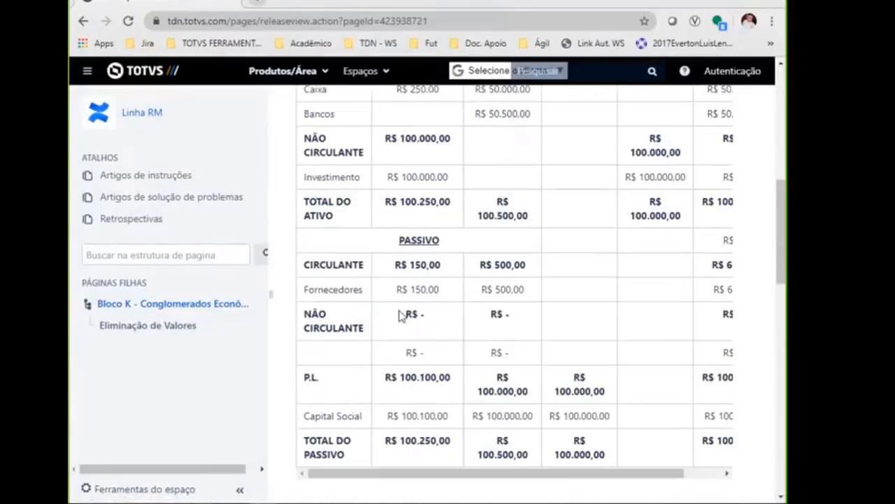
pyautogui.scroll(1, 401, 317)
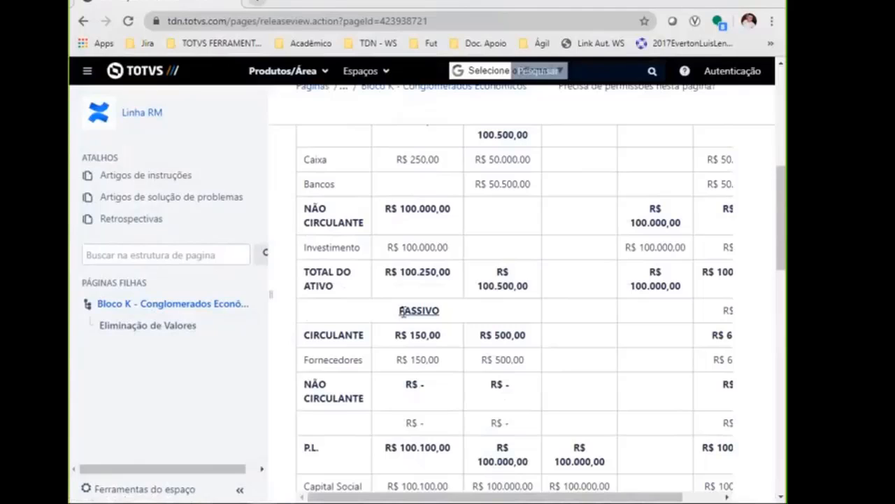
# Step: Switch to the LIVRO_ECD1G file in Notepad and review its Bloco K records from K030 through the K300 records
pyautogui.click(595, 501)
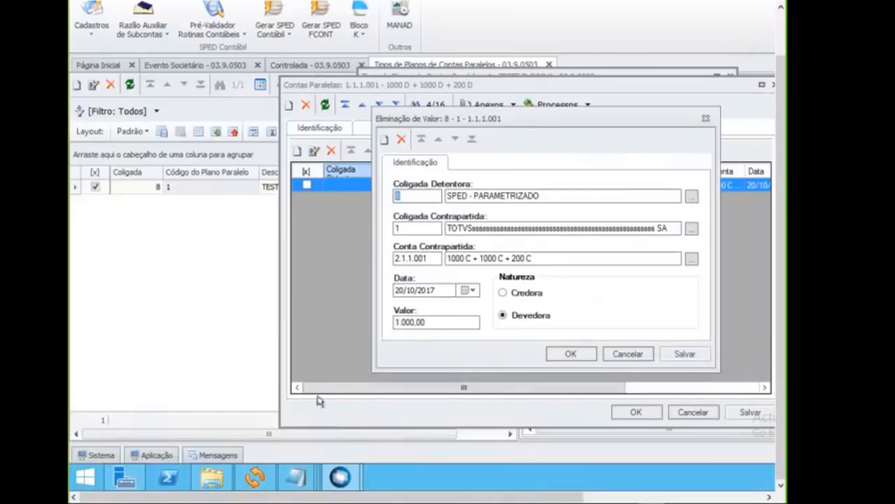
pyautogui.click(309, 477)
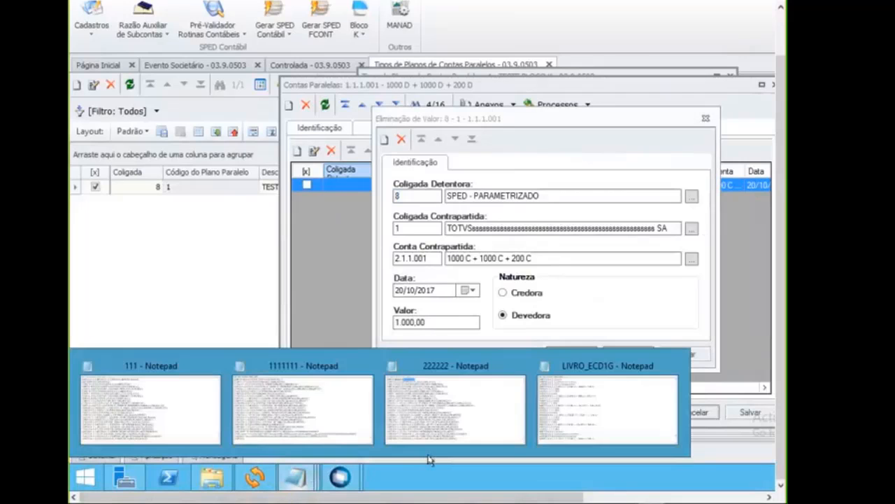
pyautogui.click(592, 419)
pyautogui.scroll(6, 334, 320)
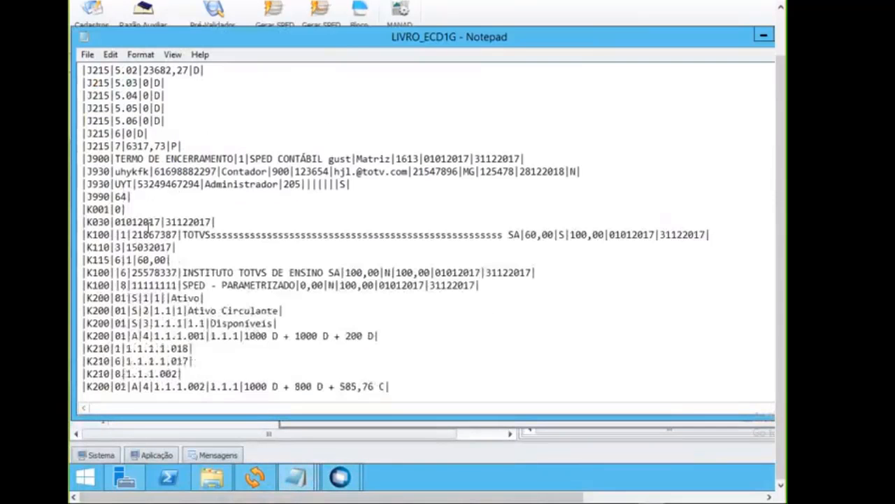
pyautogui.click(131, 222)
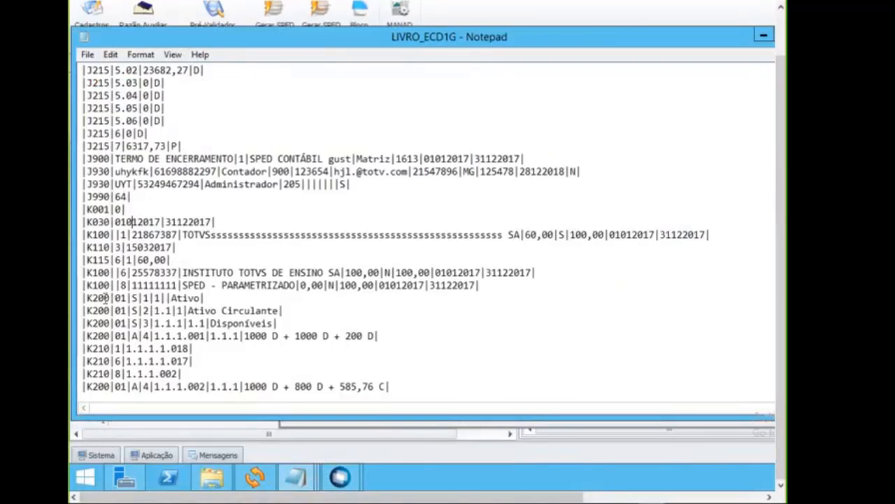
pyautogui.scroll(-8, 103, 297)
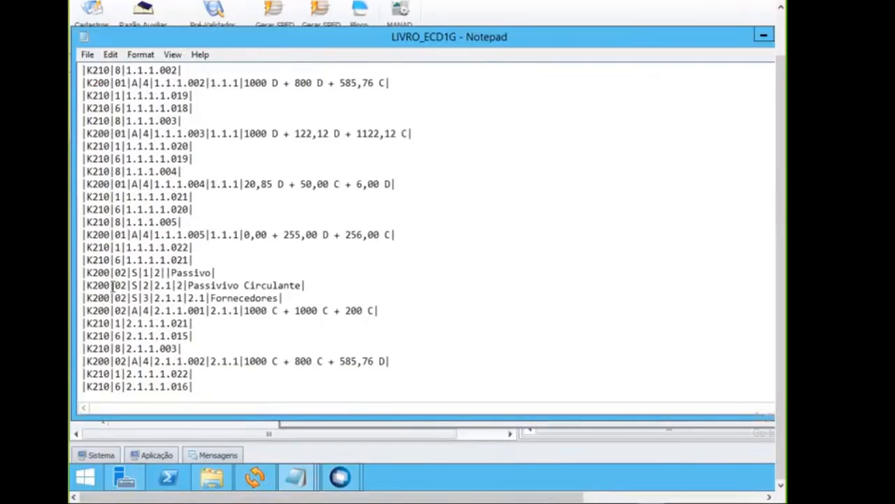
pyautogui.scroll(-7, 104, 288)
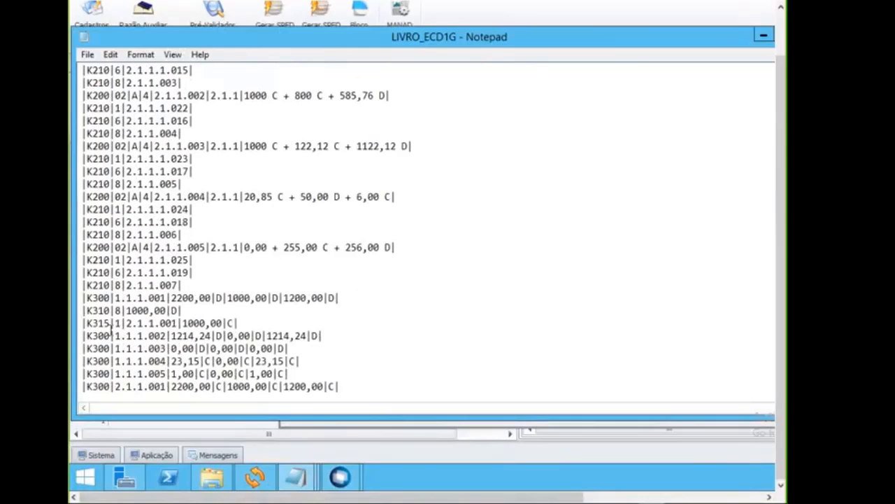
# Step: Examine the account code and eliminated value in the K300 record of account 1.1.1.001
pyautogui.moveTo(112, 297); pyautogui.dragTo(167, 303)
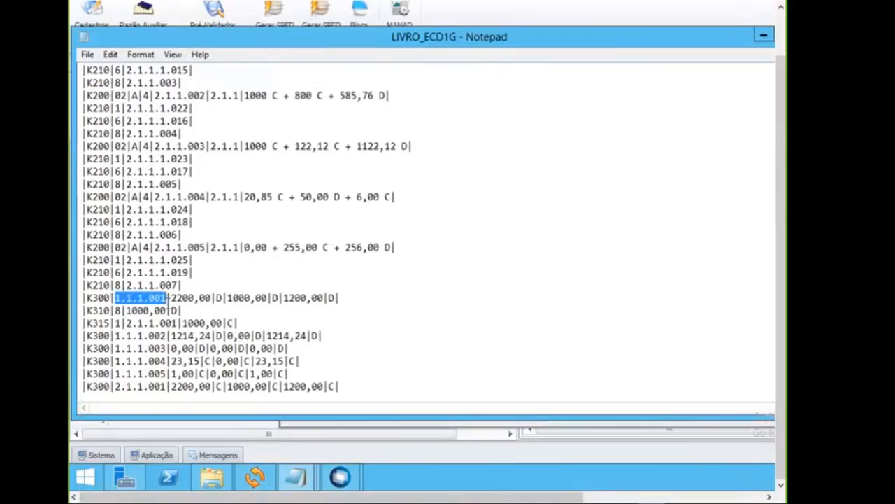
pyautogui.click(161, 301)
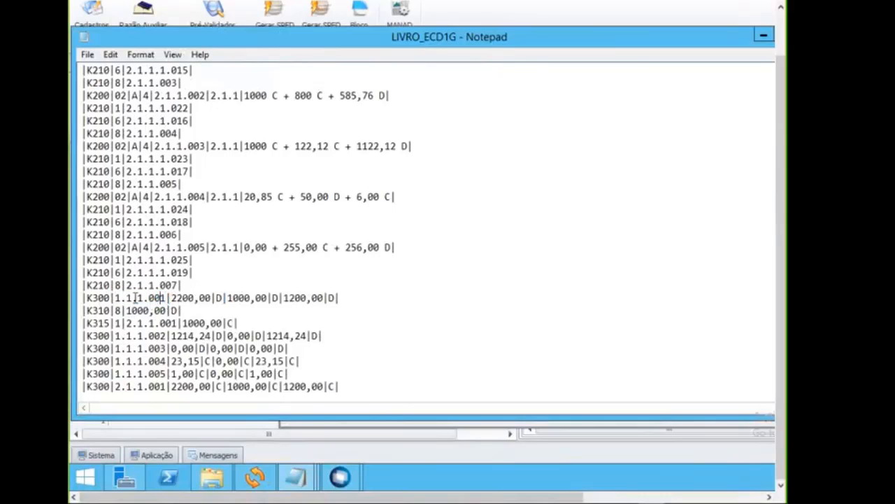
pyautogui.moveTo(114, 299); pyautogui.dragTo(168, 298)
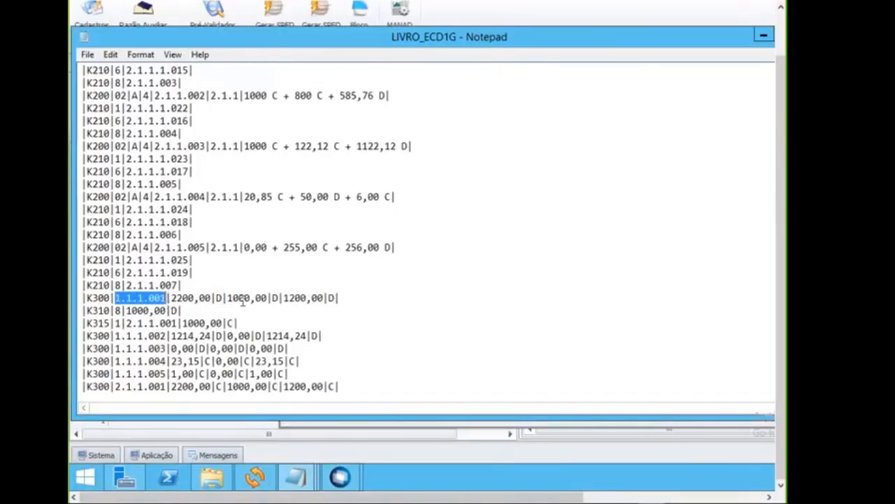
pyautogui.moveTo(227, 298); pyautogui.dragTo(270, 298)
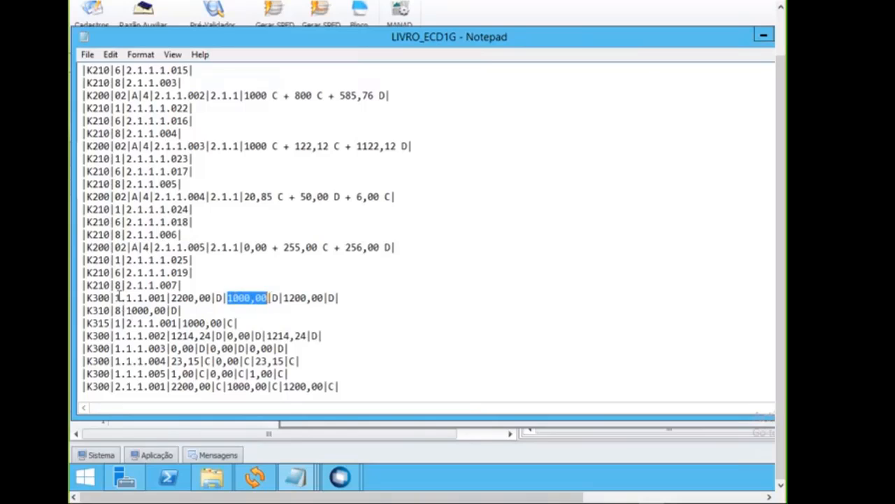
pyautogui.moveTo(115, 298); pyautogui.dragTo(137, 298)
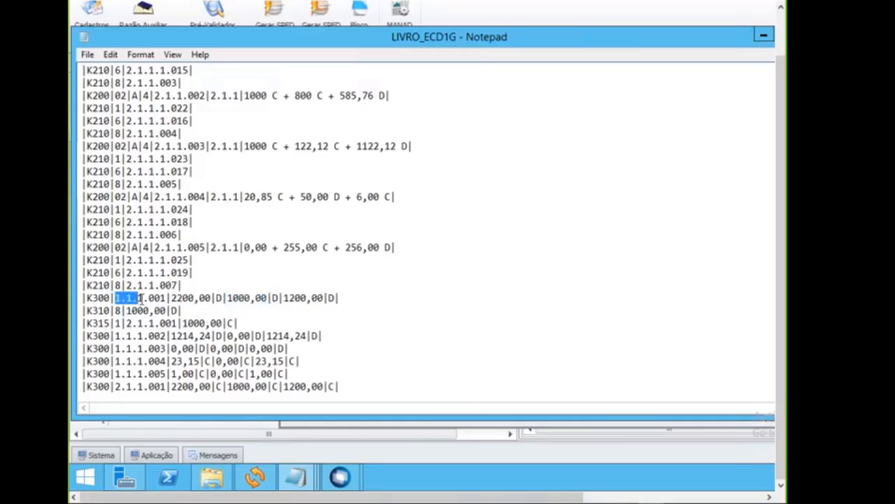
pyautogui.doubleClick(164, 298)
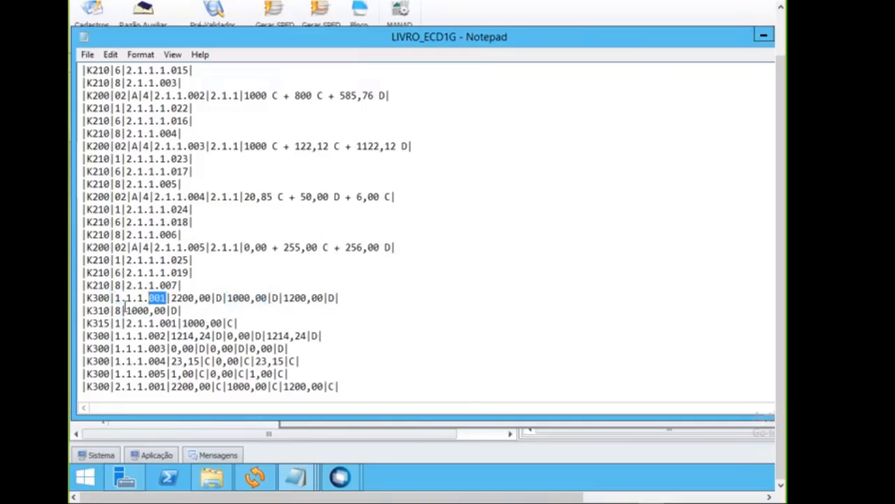
# Step: Examine the holding company code and value in the K310 record, and the counterpart account and company in the K315 record
pyautogui.click(117, 310)
pyautogui.moveTo(117, 310); pyautogui.dragTo(169, 310)
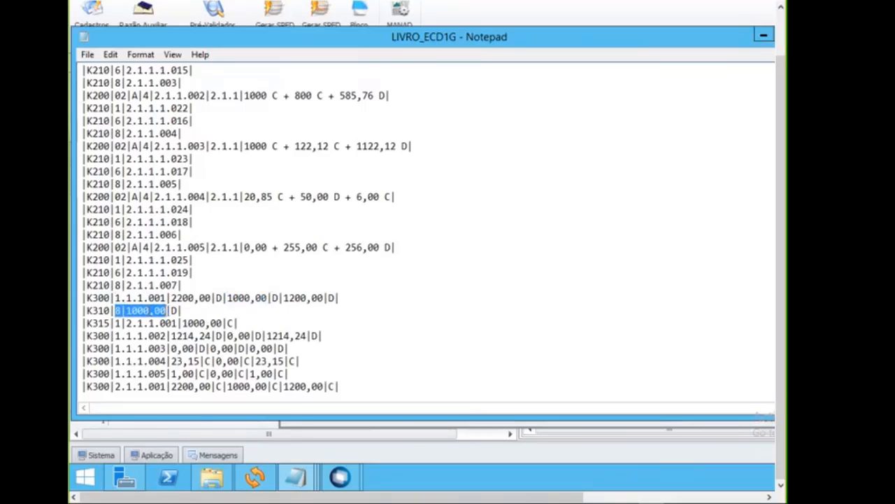
pyautogui.click(116, 310)
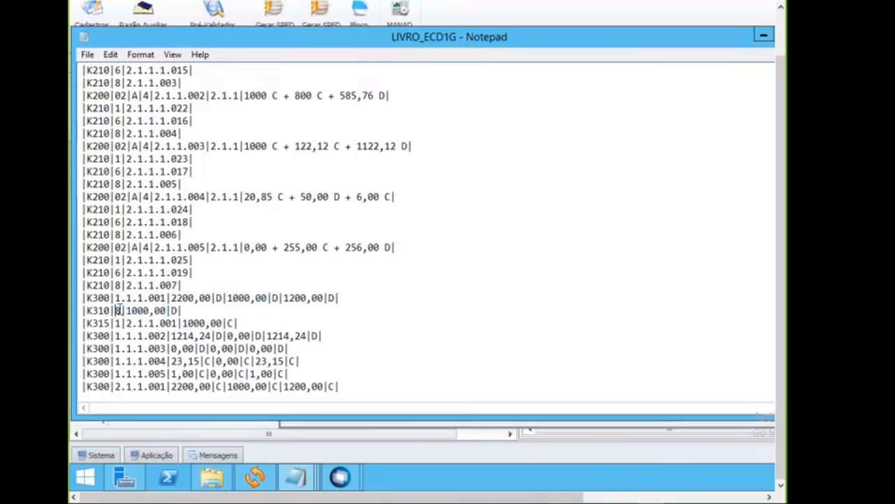
pyautogui.doubleClick(117, 310)
pyautogui.write('8')
pyautogui.moveTo(126, 322); pyautogui.dragTo(179, 323)
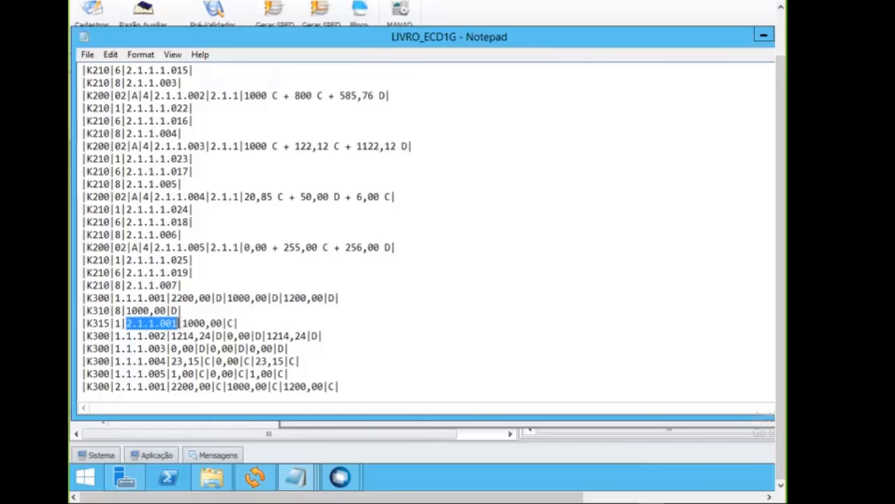
pyautogui.doubleClick(118, 322)
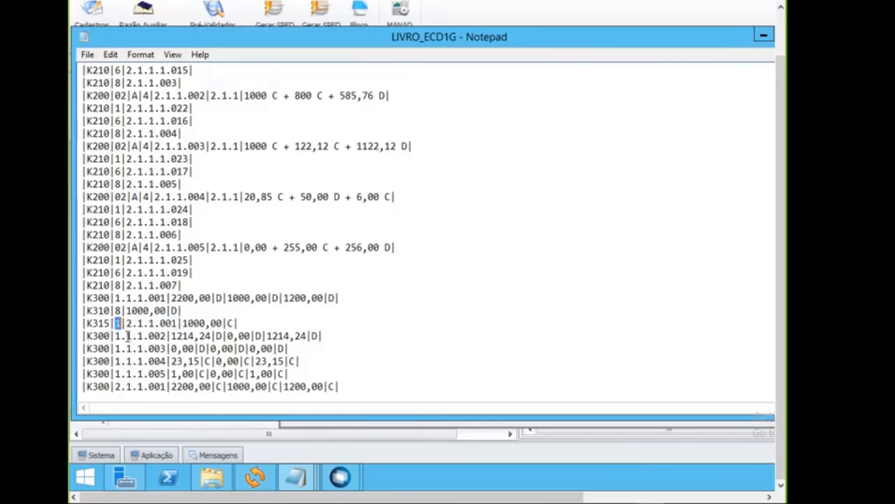
pyautogui.click(118, 322)
# Step: Trace account 1.1.1.001's elimination from its K300 record through the related K310 and K315 records, highlighting all three lines
pyautogui.moveTo(115, 297); pyautogui.dragTo(166, 298)
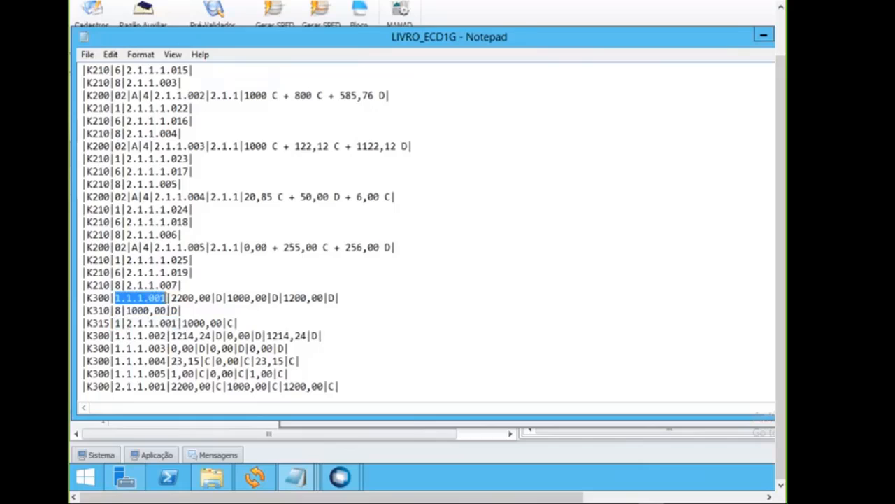
pyautogui.click(166, 298)
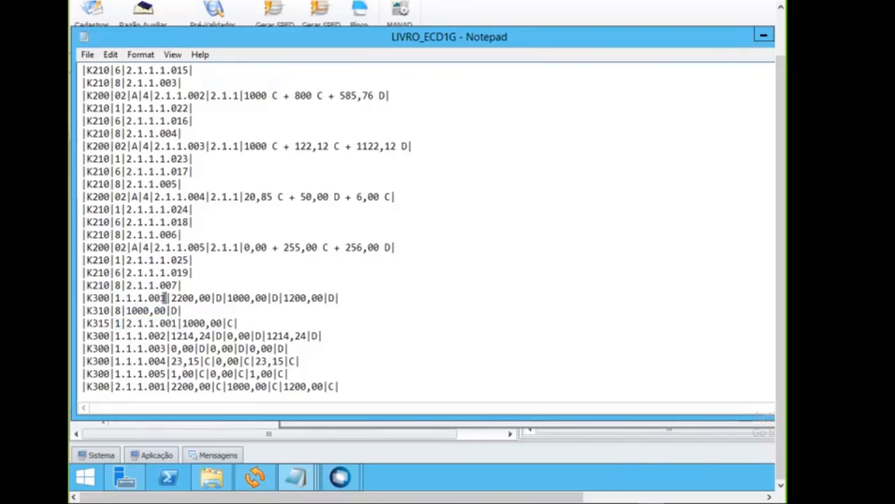
pyautogui.doubleClick(117, 310)
pyautogui.moveTo(126, 323); pyautogui.dragTo(178, 322)
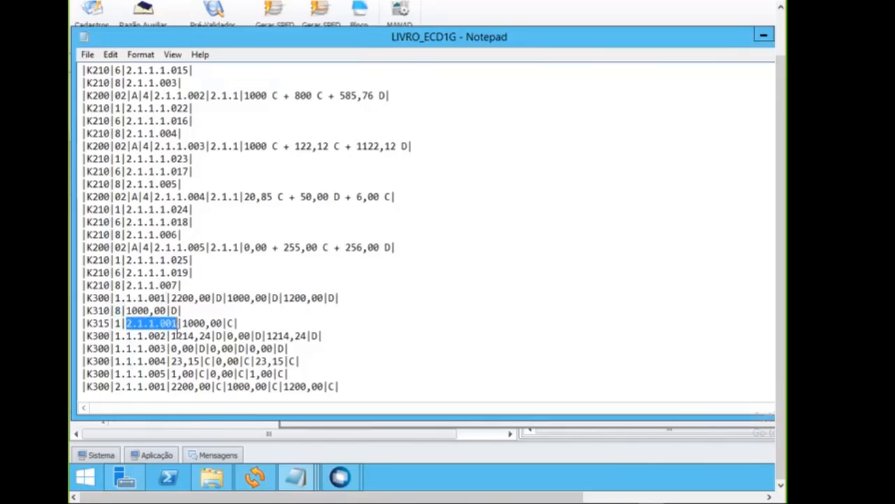
pyautogui.doubleClick(118, 323)
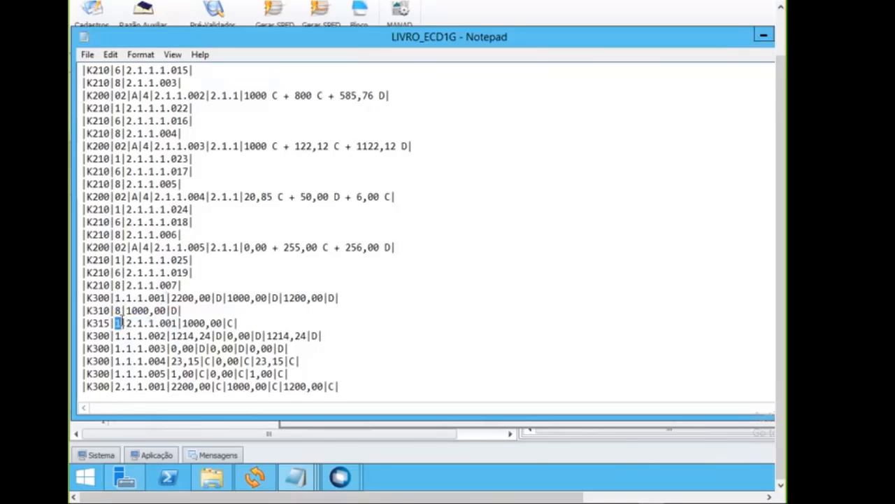
pyautogui.moveTo(84, 297); pyautogui.dragTo(249, 325)
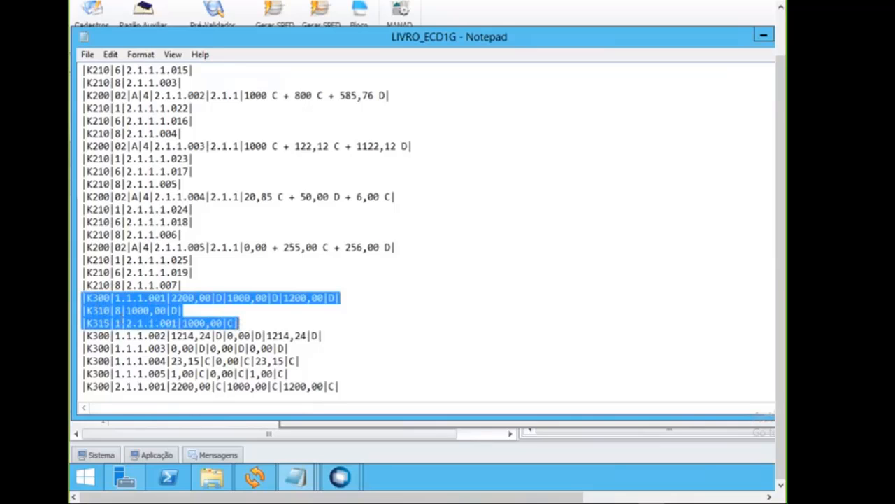
# Step: Compare the counterpart account 2.1.1.001 in the first K315 record with account 1.1.1.001 in its K300 record
pyautogui.click(145, 325)
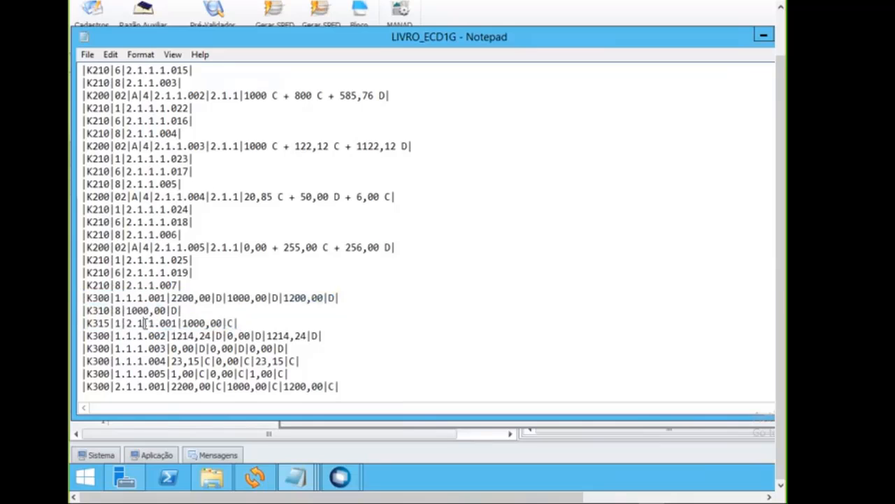
pyautogui.moveTo(182, 324); pyautogui.dragTo(121, 325)
pyautogui.moveTo(182, 324); pyautogui.dragTo(124, 323)
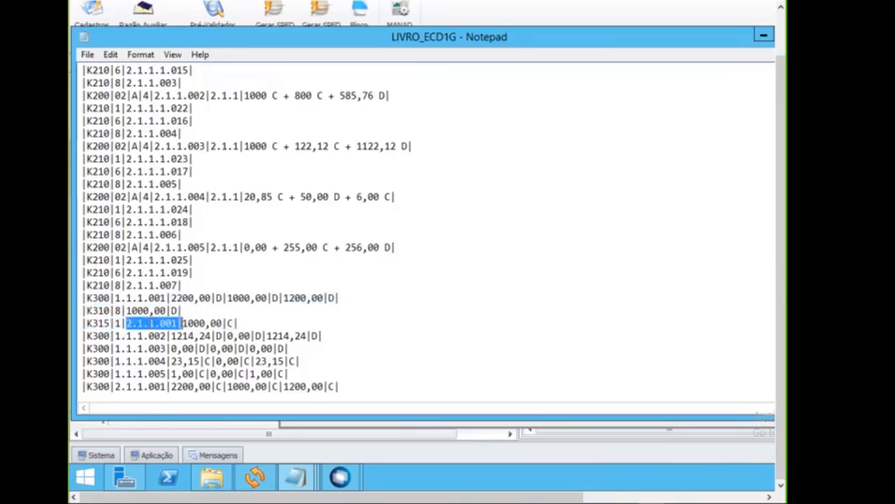
pyautogui.doubleClick(140, 298)
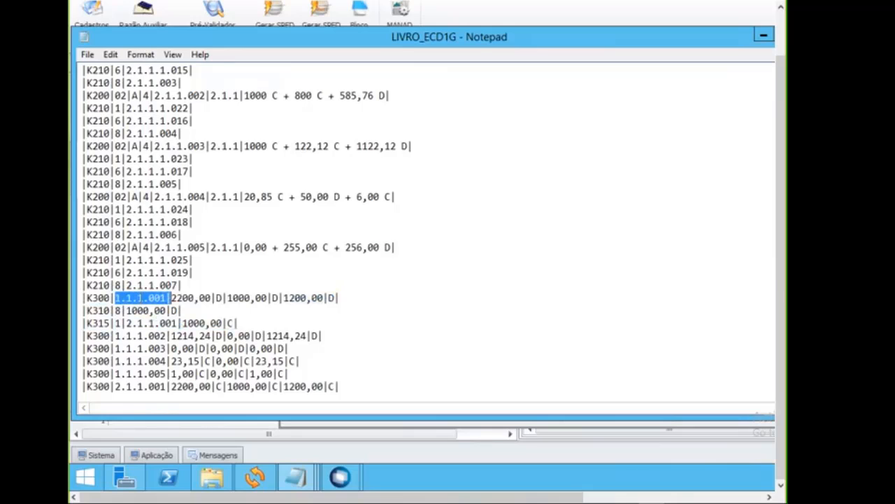
pyautogui.click(118, 310)
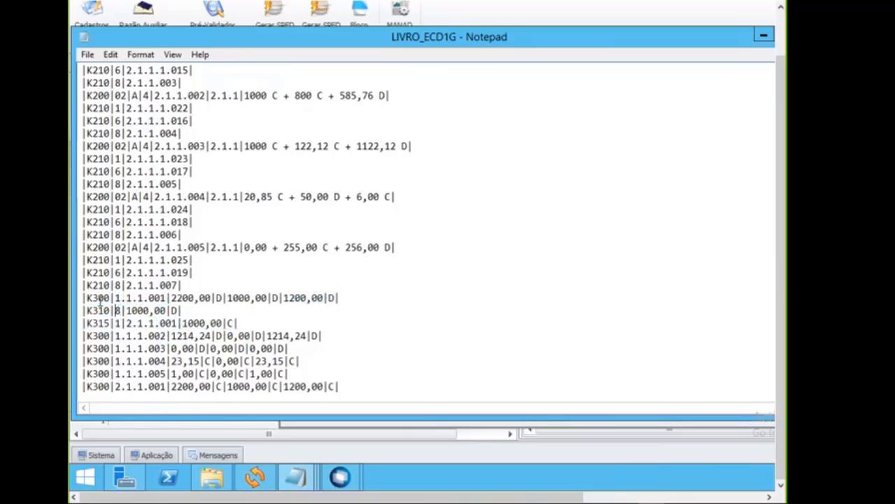
# Step: Review the records following account 1.1.1.001's K300 entry, down to the K300 record of account 2.1.1.004
pyautogui.click(100, 300)
pyautogui.press('Down')
pyautogui.press('Down')
pyautogui.press('Down')
pyautogui.press('Down')
pyautogui.press('Down')
pyautogui.press('Down')
pyautogui.press('Down')
pyautogui.press('Down')
pyautogui.press('Down')
pyautogui.press('Down')
pyautogui.press('Down')
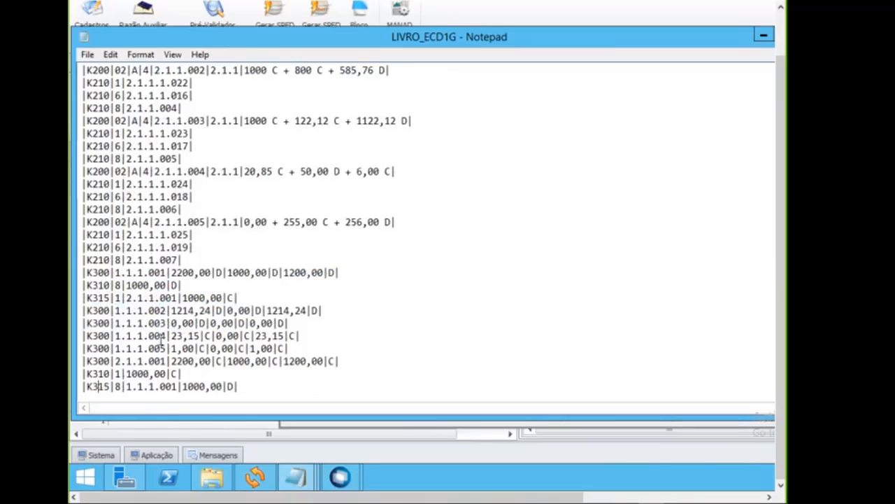
pyautogui.press('Down')
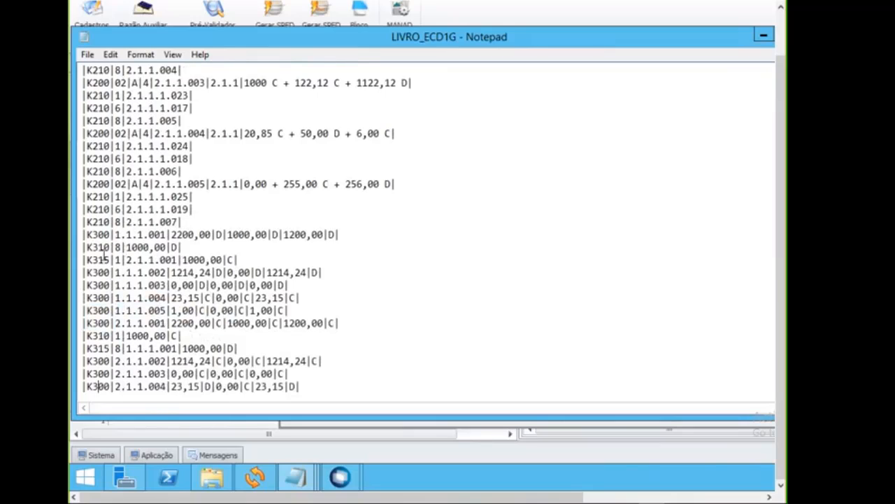
# Step: Match K315's counterpart account 2.1.1.001 to its own K300 record, highlighting that record together with its K310 and K315 lines
pyautogui.moveTo(125, 260); pyautogui.dragTo(179, 260)
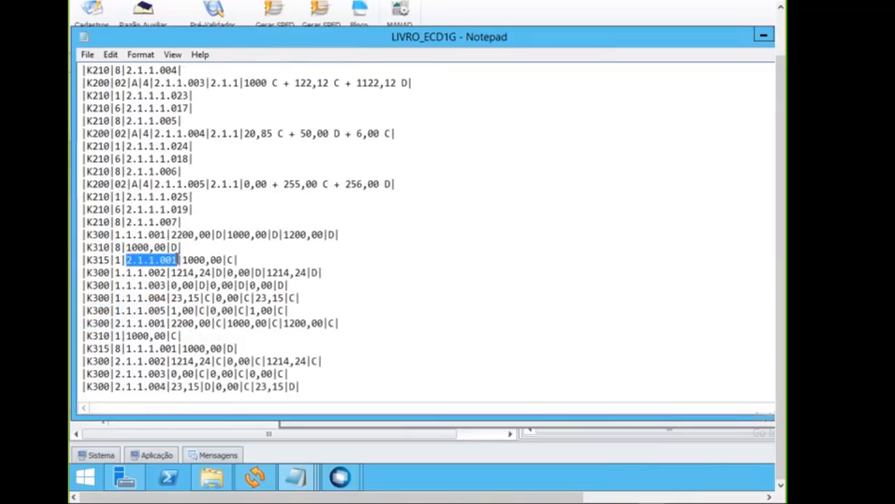
pyautogui.moveTo(115, 361); pyautogui.dragTo(143, 361)
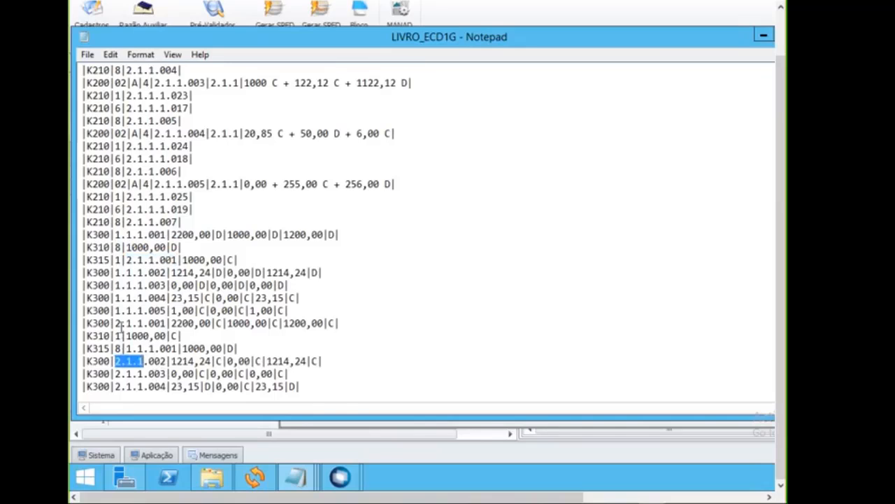
pyautogui.moveTo(115, 322); pyautogui.dragTo(166, 323)
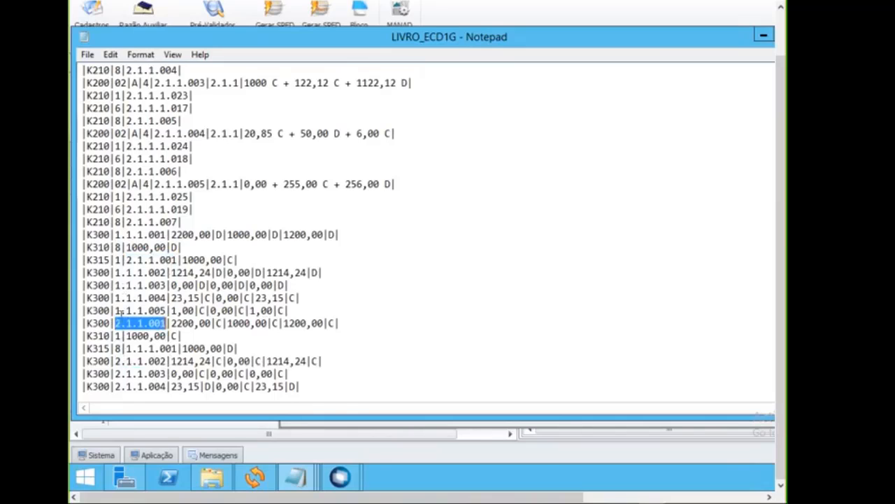
pyautogui.moveTo(84, 323); pyautogui.dragTo(256, 353)
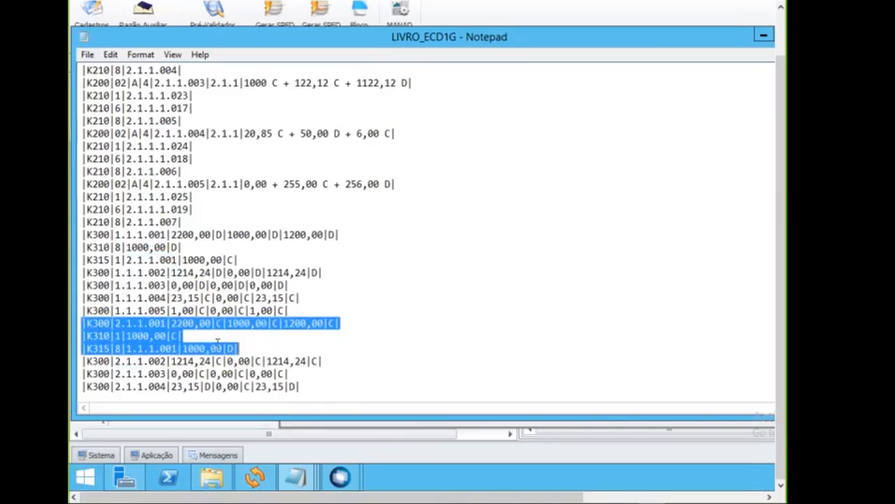
pyautogui.click(277, 350)
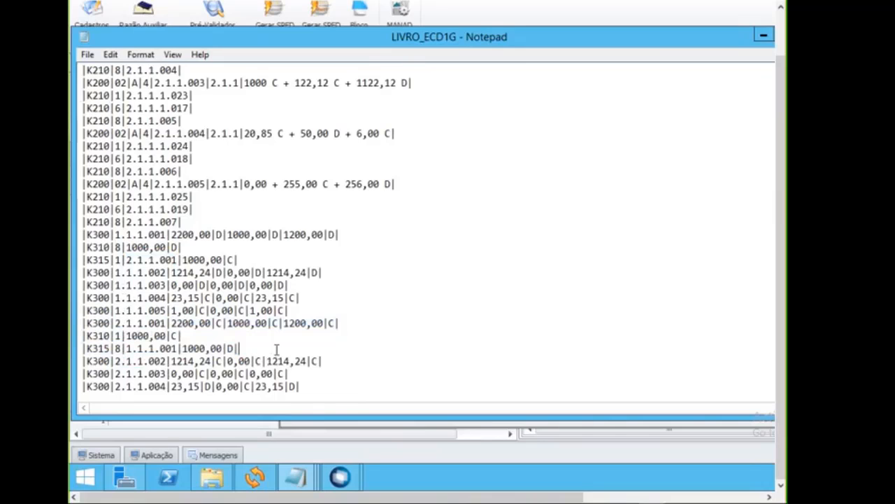
# Step: Examine the account code in account 2.1.1.001's K300 record and the company and counterpart account in its K310 and K315 records
pyautogui.click(146, 336)
pyautogui.moveTo(169, 335)
pyautogui.mouseDown()
pyautogui.moveTo(127, 336)
pyautogui.moveTo(115, 323)
pyautogui.moveTo(167, 323)
pyautogui.mouseUp()
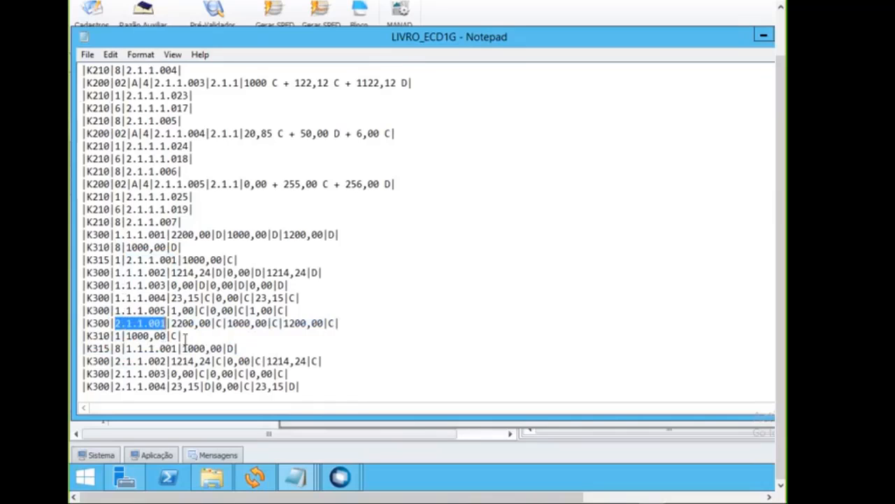
pyautogui.click(138, 323)
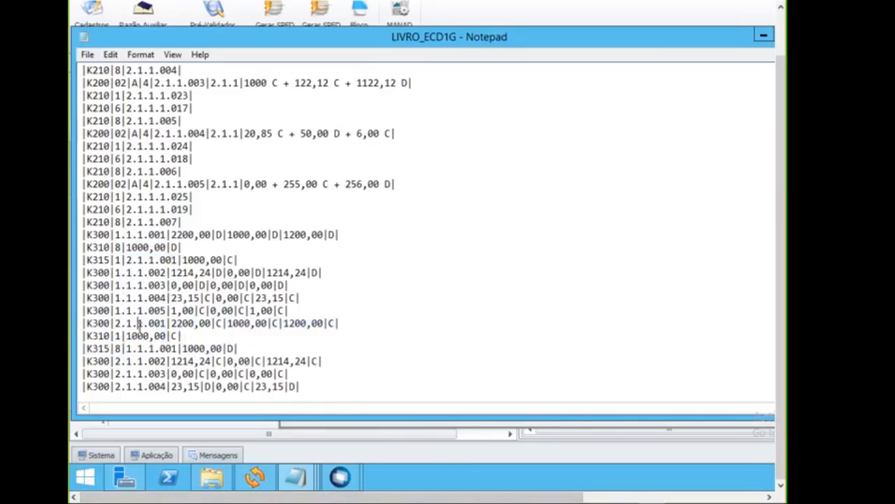
pyautogui.moveTo(114, 336); pyautogui.dragTo(121, 349)
pyautogui.moveTo(179, 348); pyautogui.dragTo(112, 348)
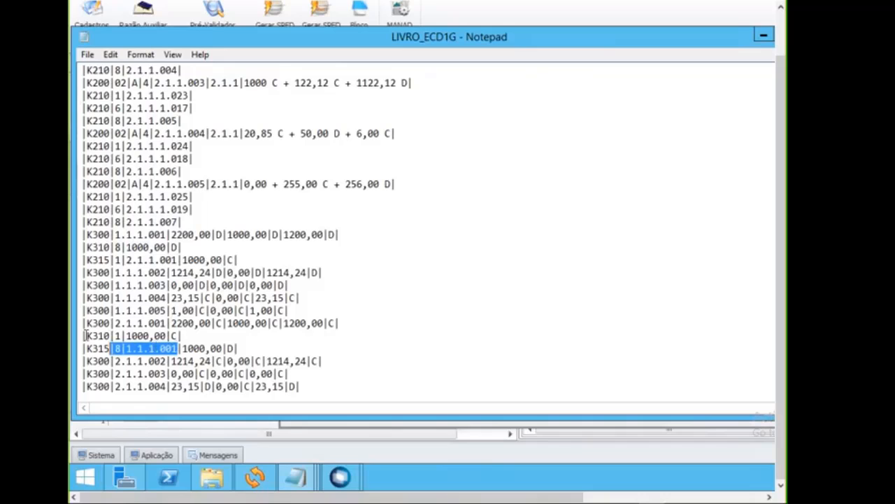
pyautogui.moveTo(84, 336); pyautogui.dragTo(251, 352)
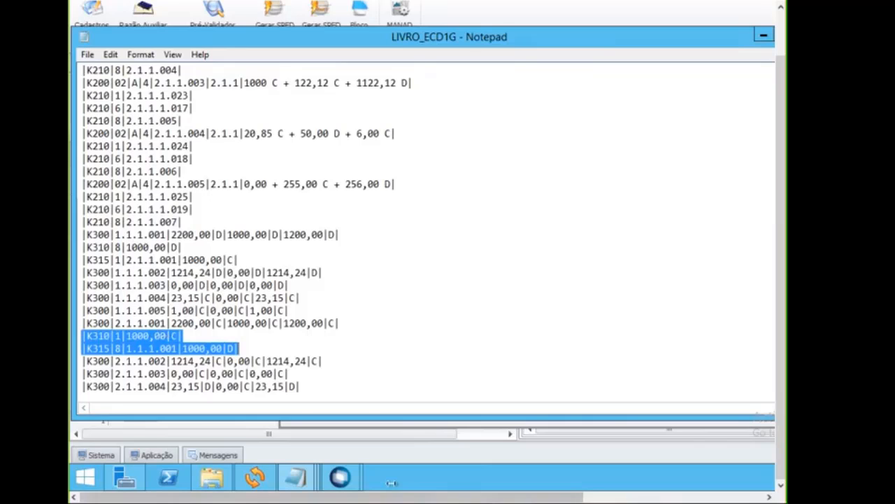
# Step: Switch to TOTVS RM and close the value elimination, parallel account 1.1.1.001 and TESTE BLOCO K plan windows
pyautogui.moveTo(342, 474)
pyautogui.click(289, 416)
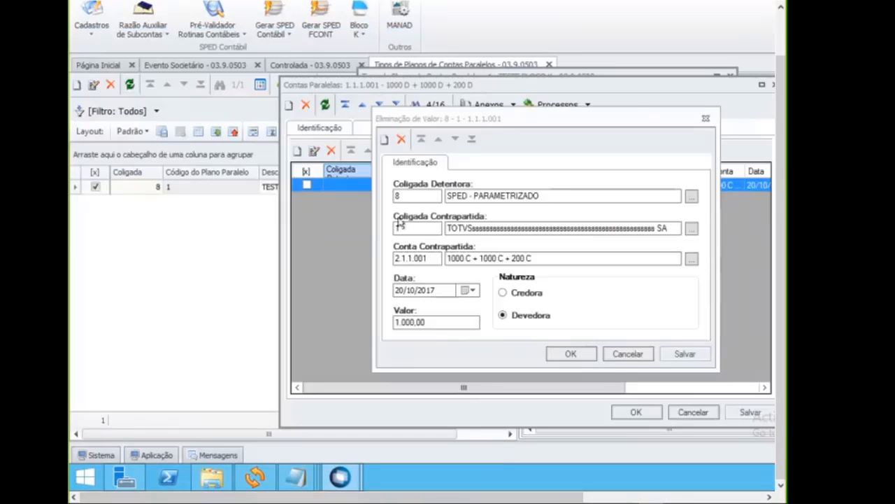
pyautogui.click(705, 118)
pyautogui.click(647, 411)
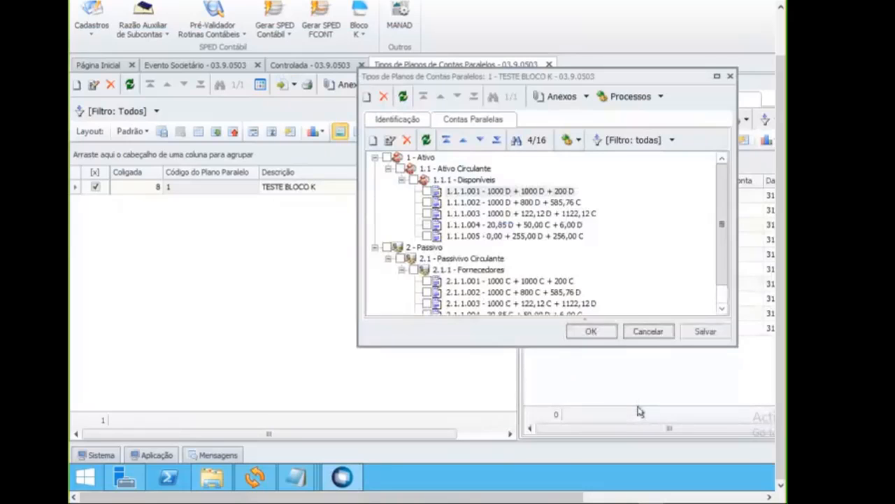
pyautogui.click(591, 329)
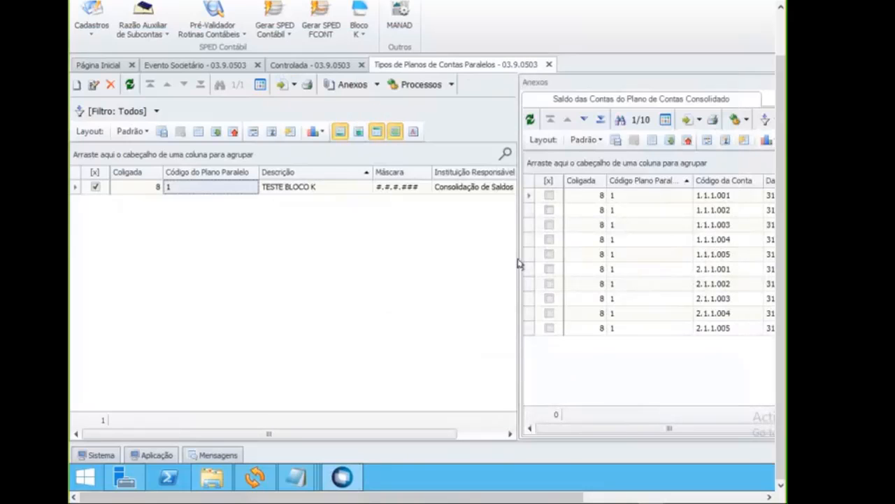
# Step: Widen the consolidated account balances list and examine the aggregated balances and natures of accounts 1.1.1.003 to 1.1.1.005
pyautogui.moveTo(520, 263); pyautogui.dragTo(224, 260)
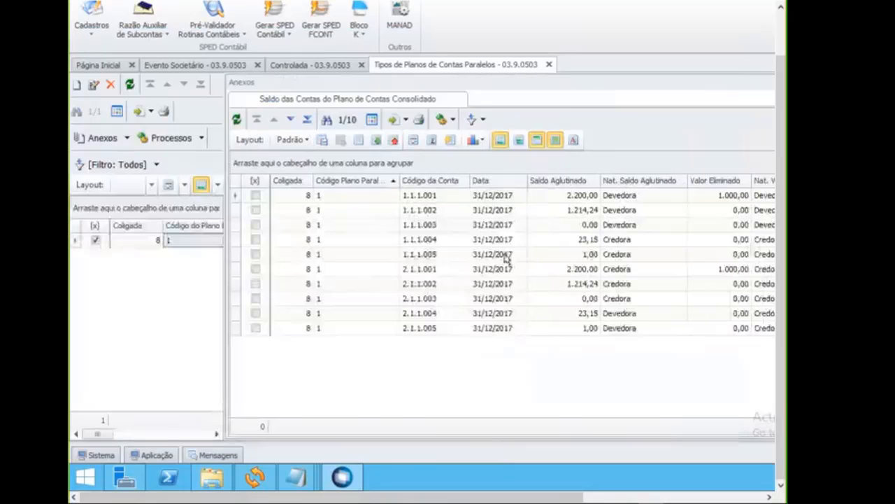
pyautogui.click(572, 224)
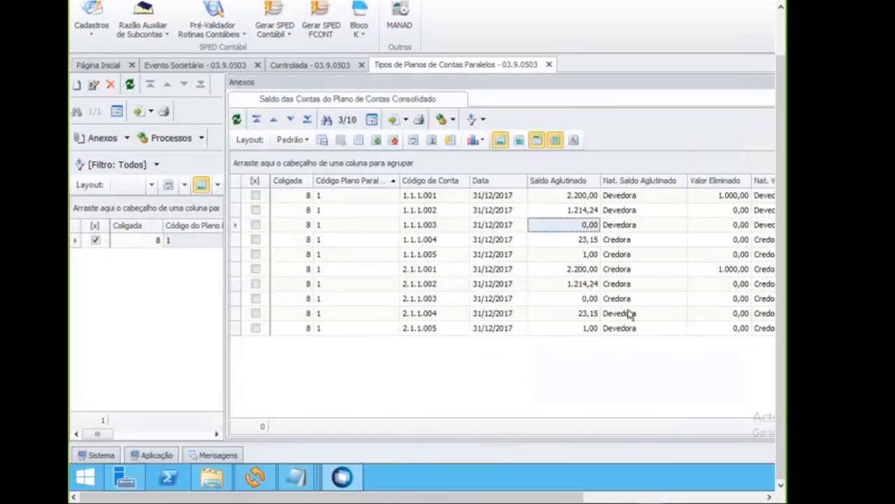
pyautogui.click(639, 242)
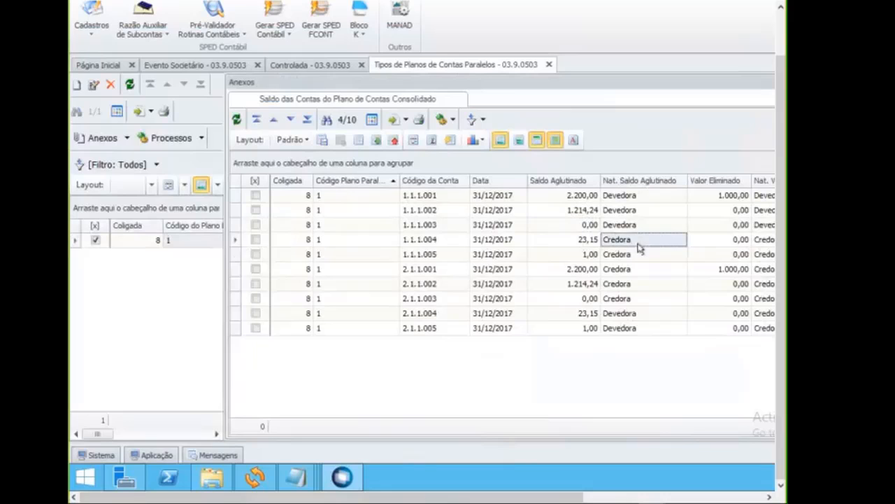
pyautogui.click(639, 254)
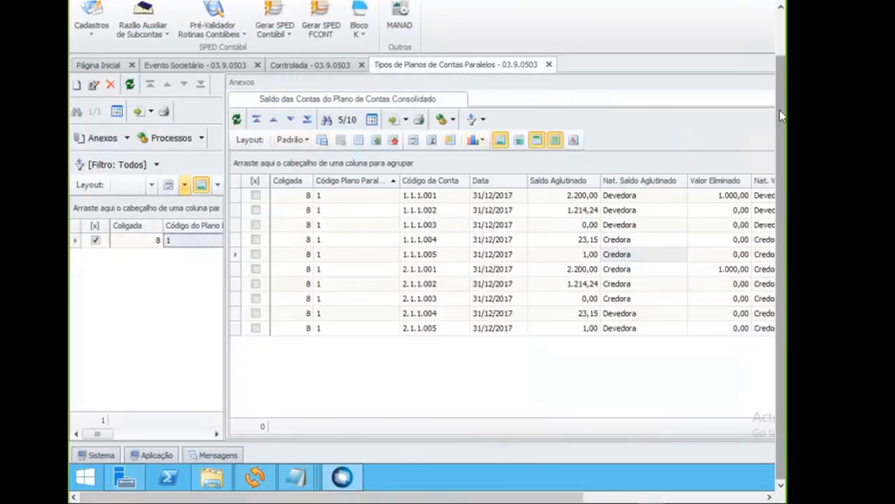
# Step: Show the Balancete report options to reach the Balancete Consolidado report
pyautogui.scroll(2, 781, 115)
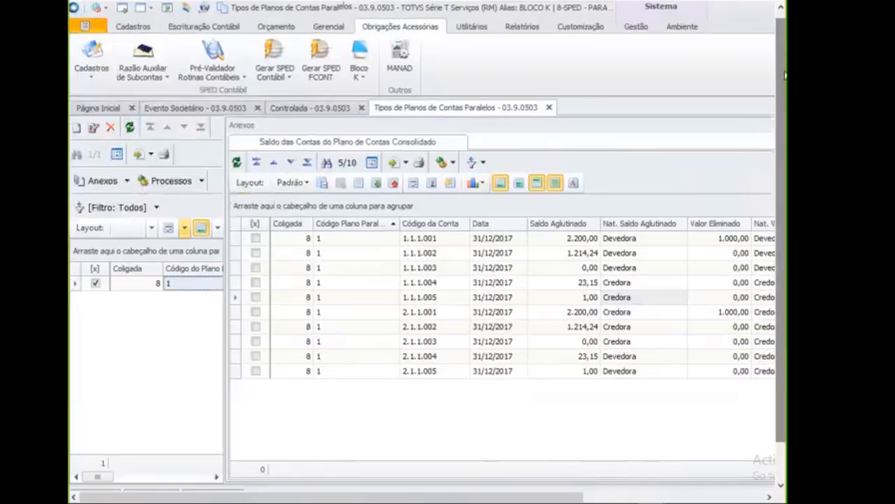
pyautogui.click(523, 26)
pyautogui.click(91, 68)
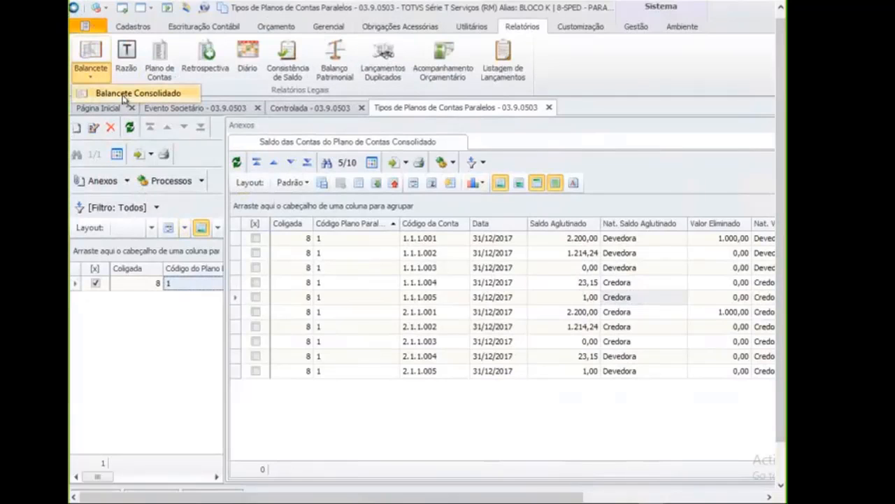